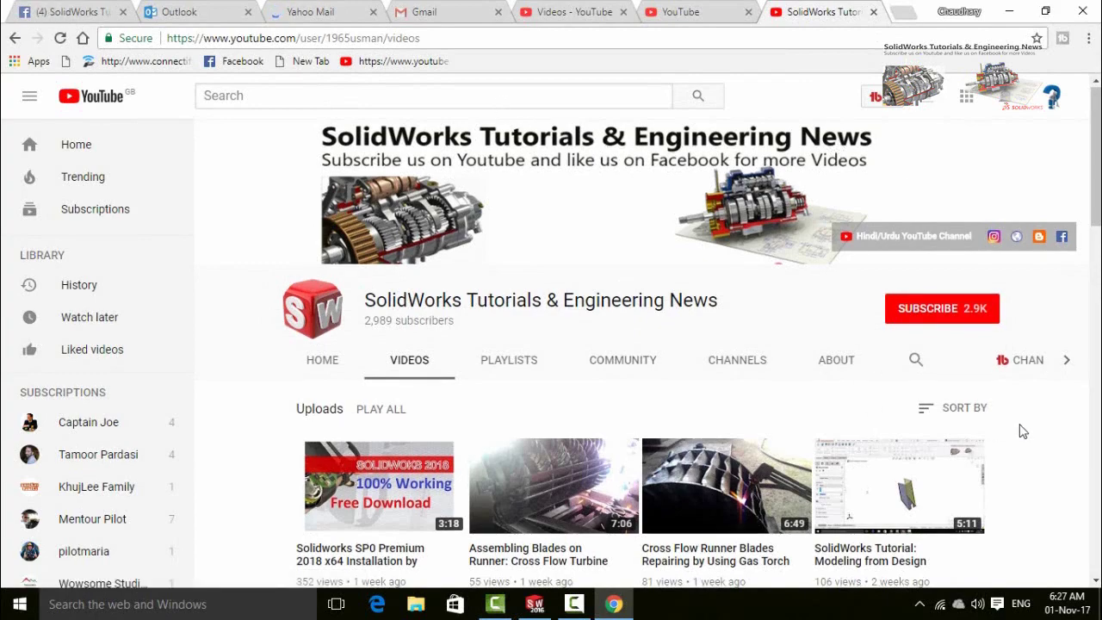
# Step: Look through the uploaded videos on the SolidWorks Tutorials & Engineering News channel
pyautogui.scroll(-15, 1021, 431)
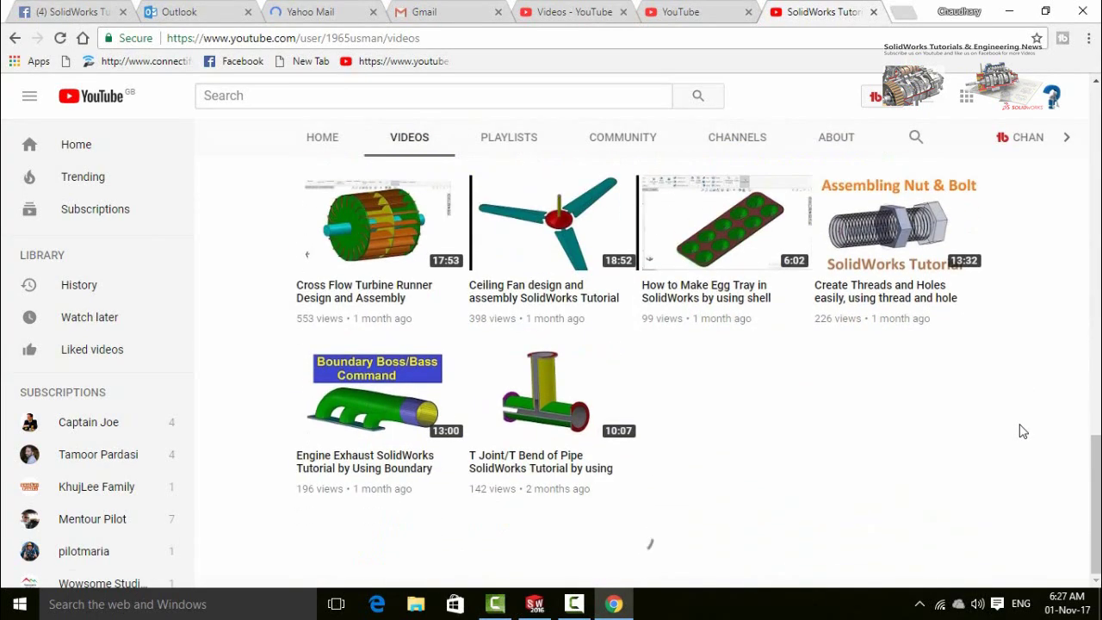
pyautogui.scroll(11, 1021, 431)
pyautogui.scroll(2, 1021, 431)
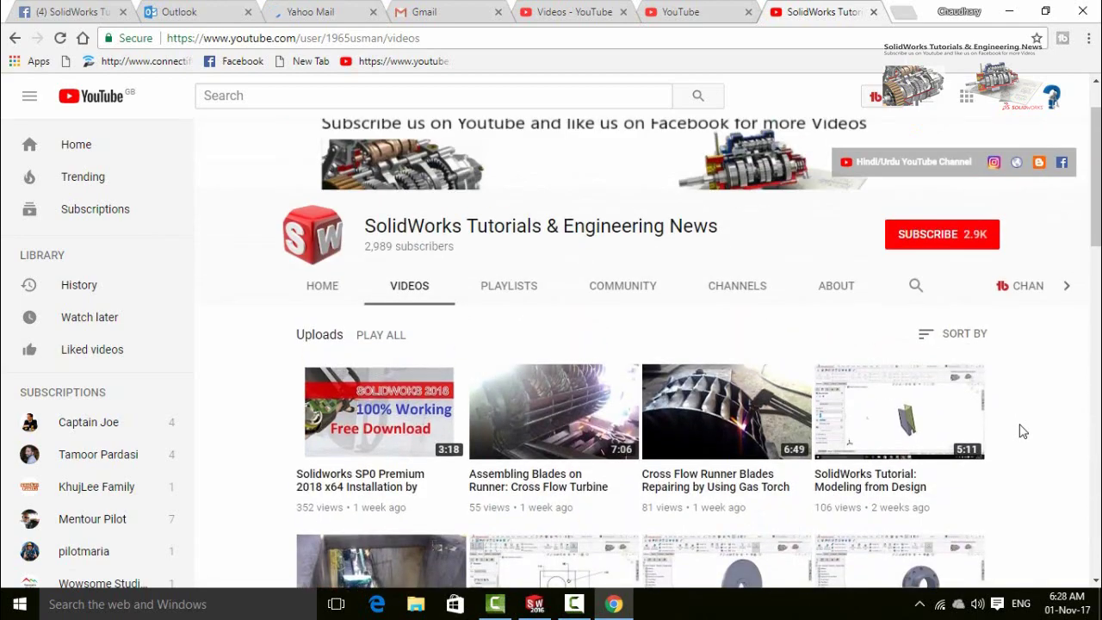
pyautogui.click(909, 241)
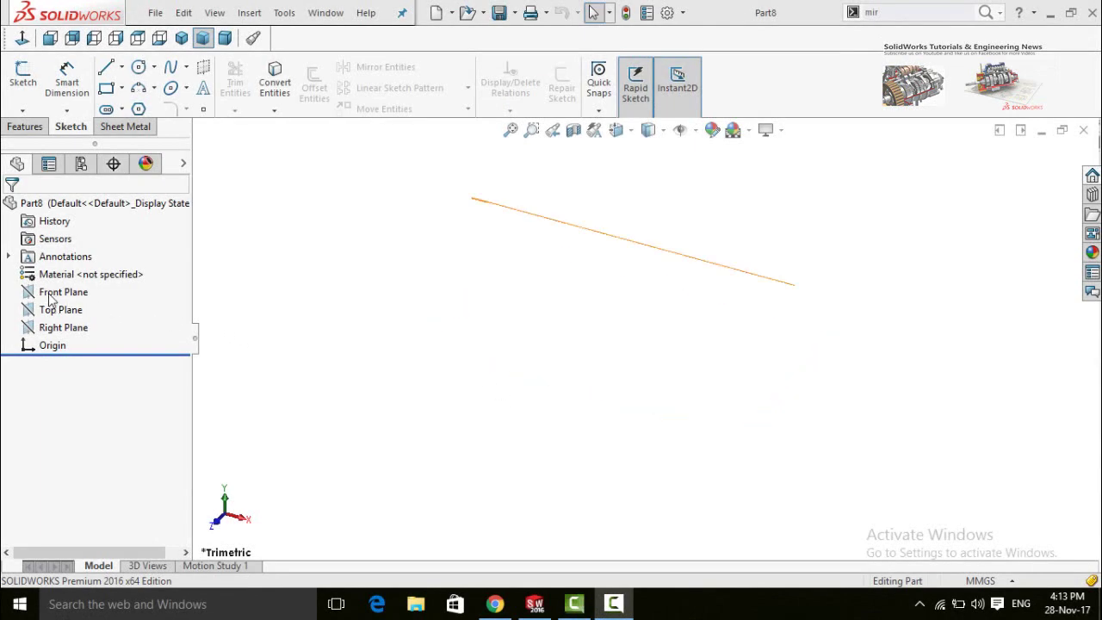
# Step: Start a sketch on the Front Plane and draw a three-point arc above the origin, open towards the bottom
pyautogui.click(50, 297)
pyautogui.click(62, 266)
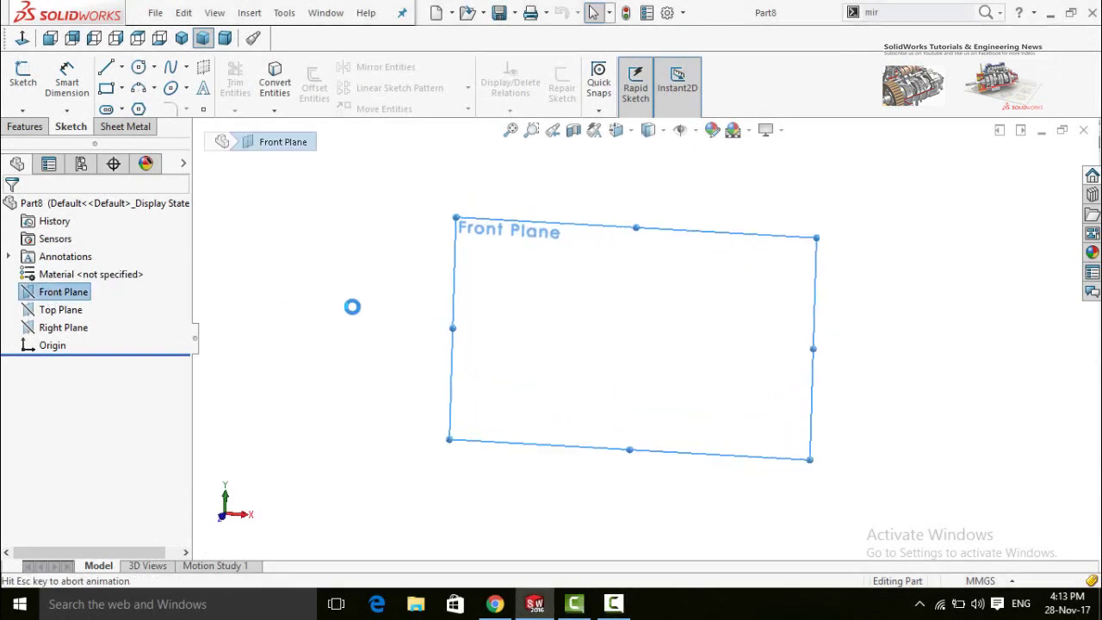
pyautogui.click(136, 86)
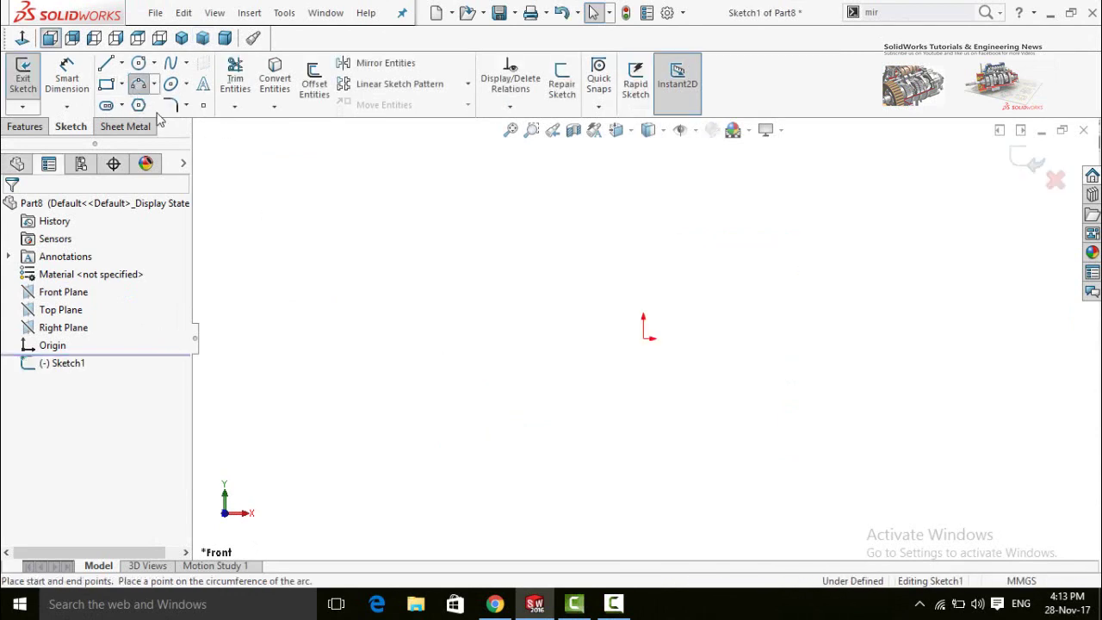
pyautogui.click(600, 290)
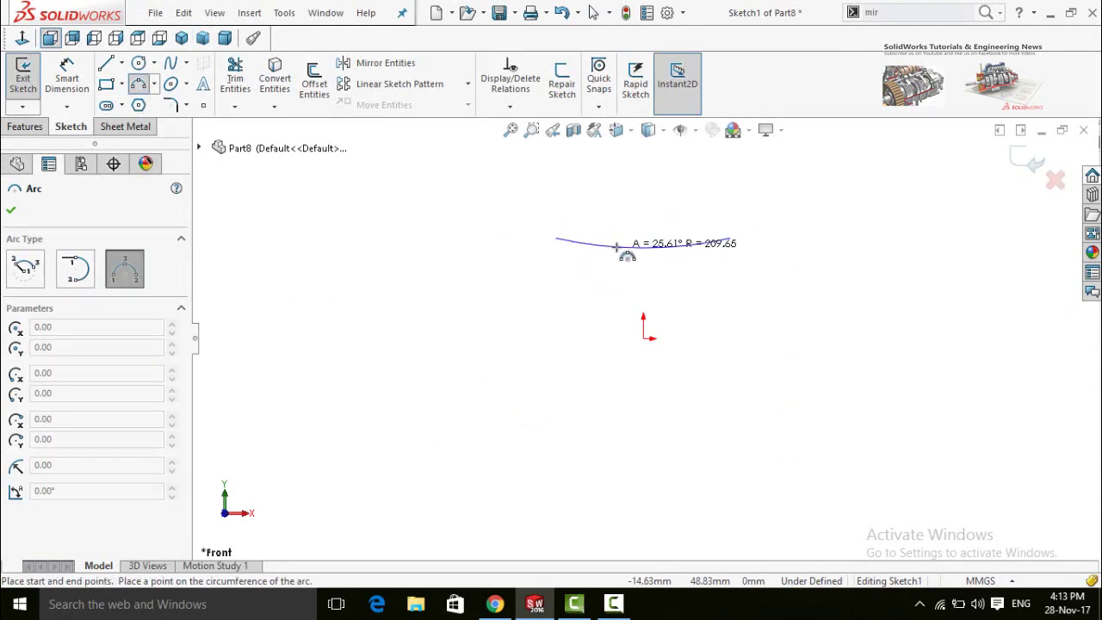
pyautogui.click(687, 289)
pyautogui.click(637, 204)
pyautogui.scroll(-2, 655, 288)
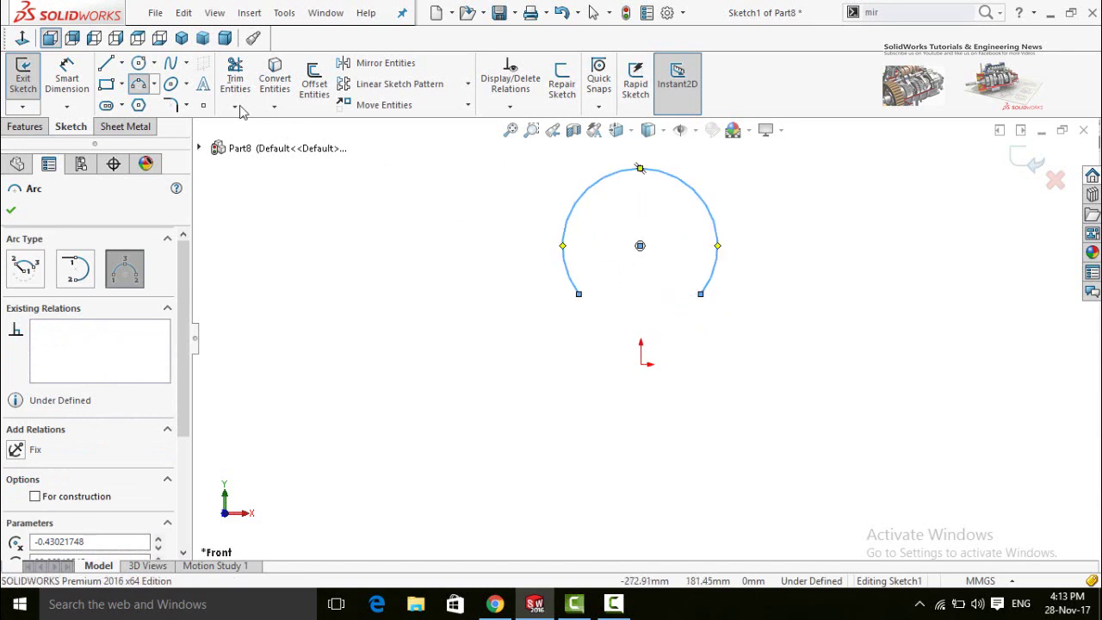
# Step: Close the arc with two vertical lines about 22 mm long and a horizontal base line joining them
pyautogui.click(107, 69)
pyautogui.scroll(-2, 551, 322)
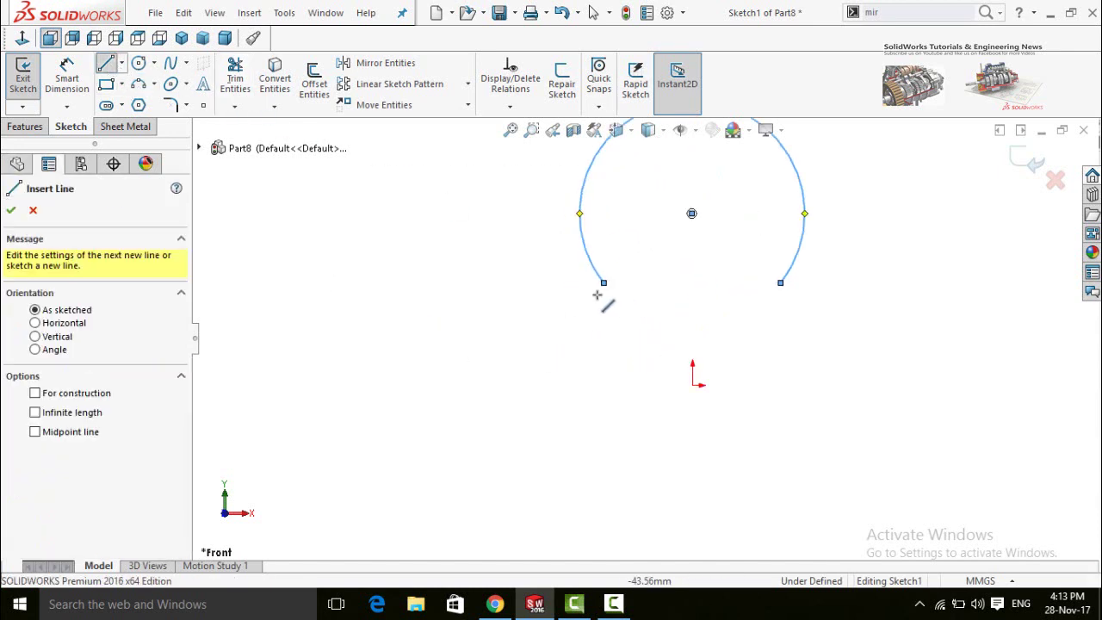
pyautogui.click(604, 283)
pyautogui.click(603, 324)
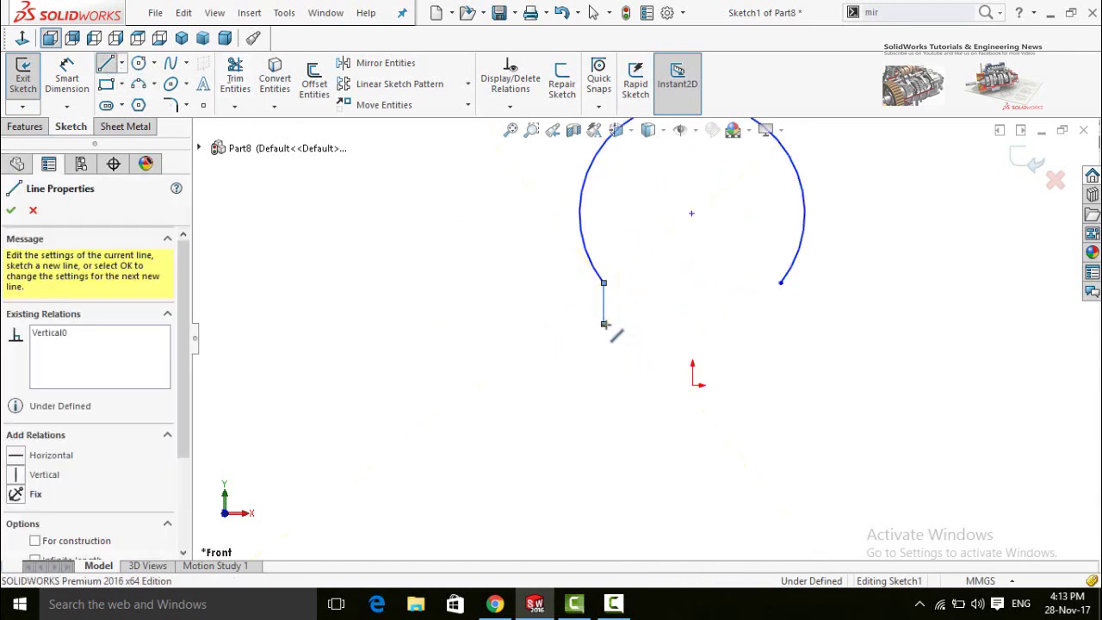
pyautogui.click(780, 324)
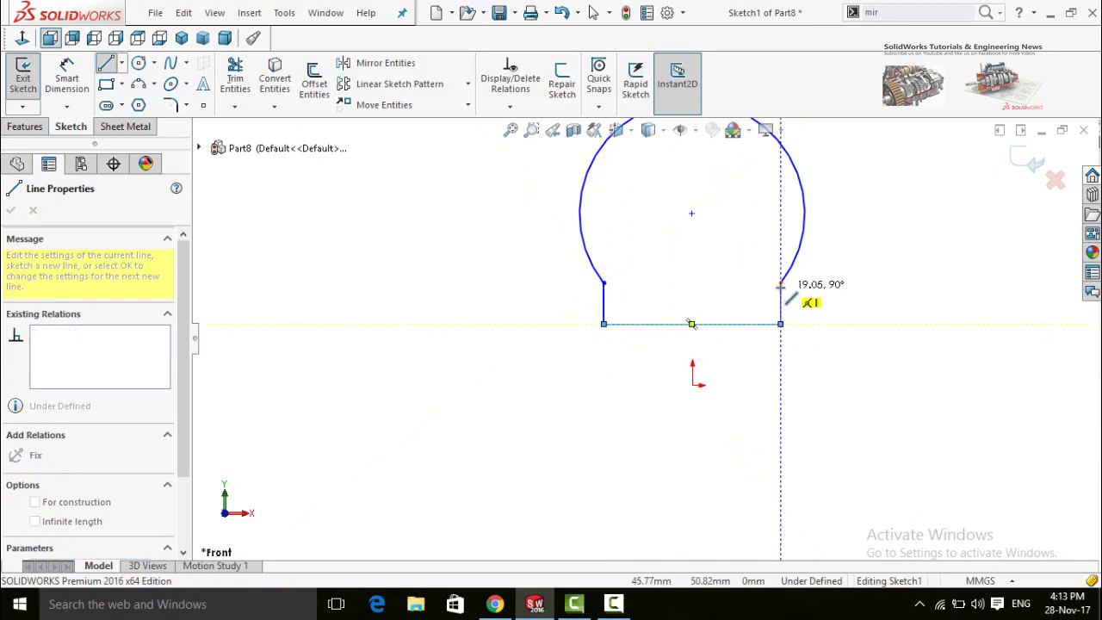
pyautogui.click(780, 284)
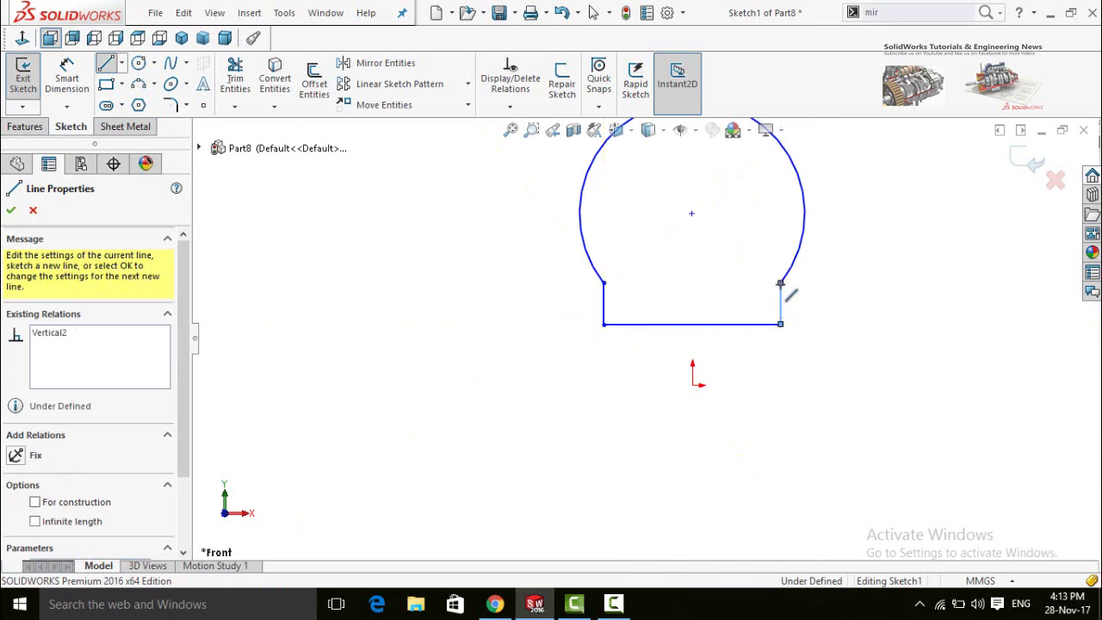
# Step: Draw a horizontal centerline from the origin along the positive X direction, below the profile
pyautogui.click(122, 64)
pyautogui.click(142, 100)
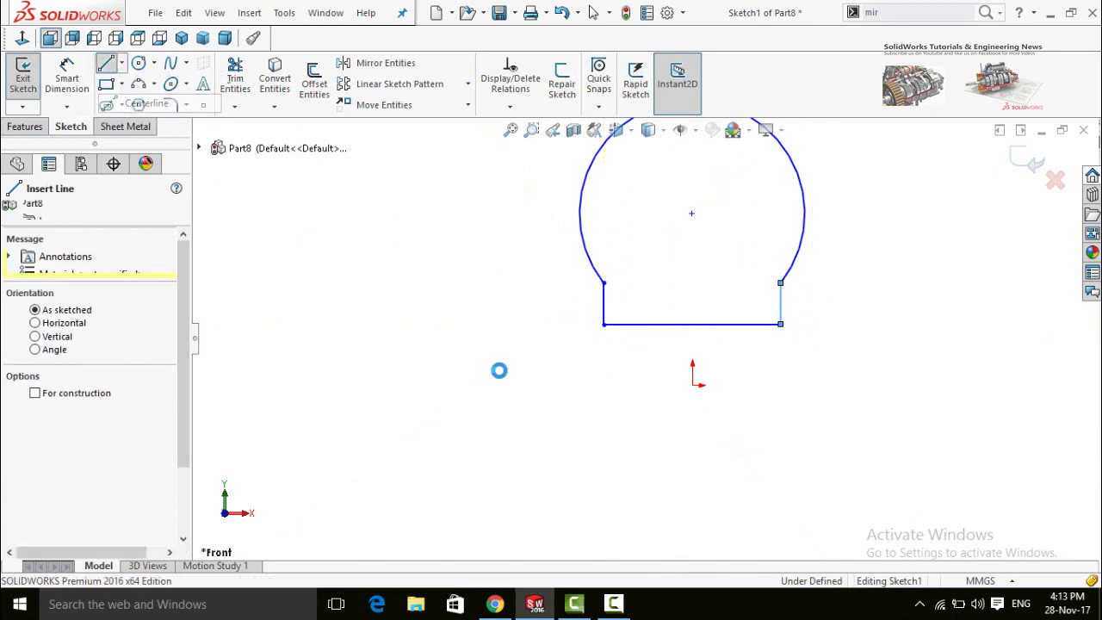
pyautogui.click(692, 385)
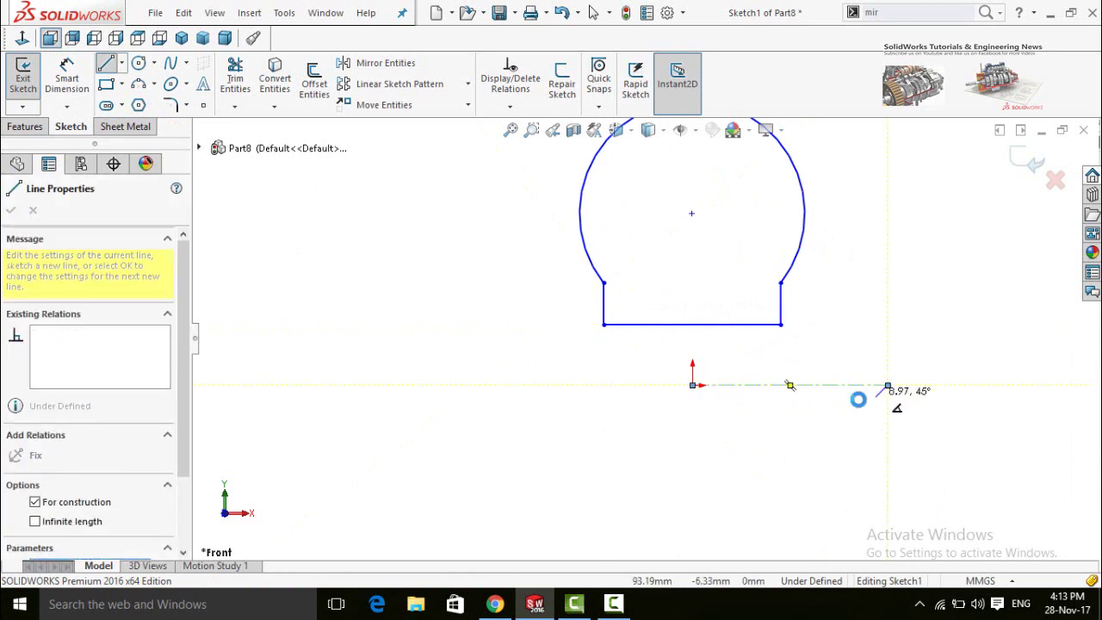
pyautogui.click(888, 385)
pyautogui.press('Escape')
pyautogui.scroll(1, 822, 409)
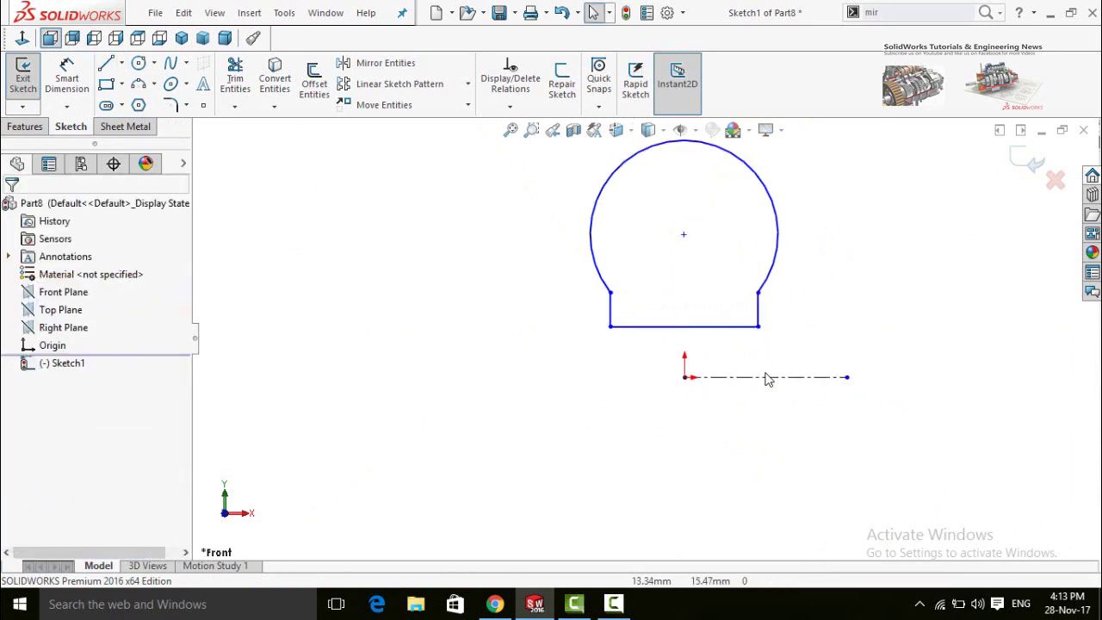
# Step: Add a vertical relation between the origin and the lower-left corner of the profile
pyautogui.scroll(-2, 769, 379)
pyautogui.click(636, 377)
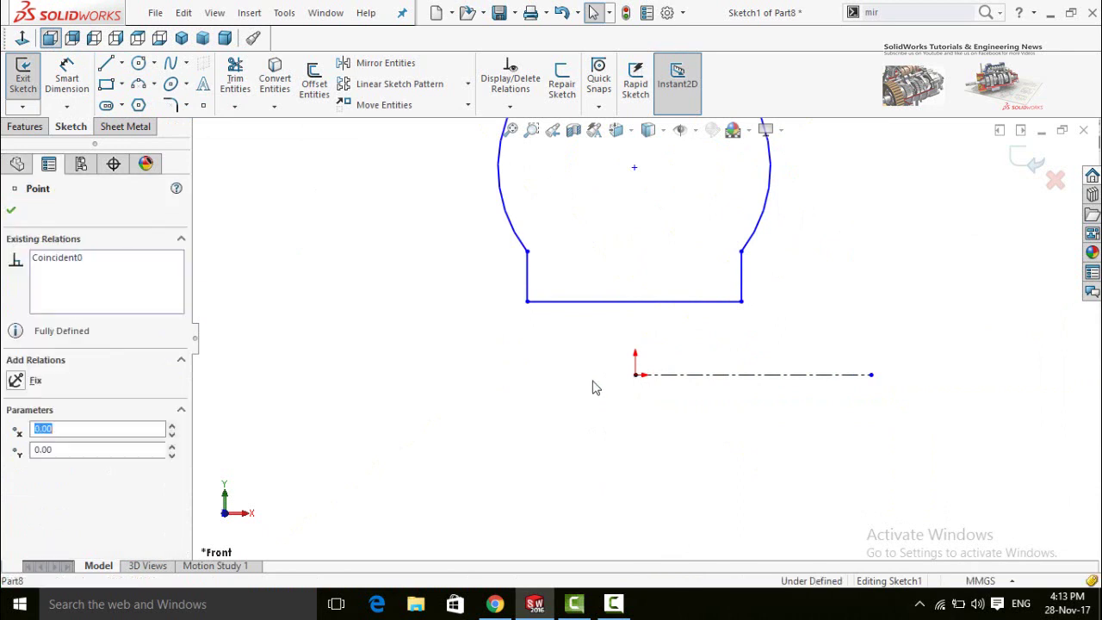
pyautogui.keyDown('ctrl'); pyautogui.click(528, 302); pyautogui.keyUp('ctrl')
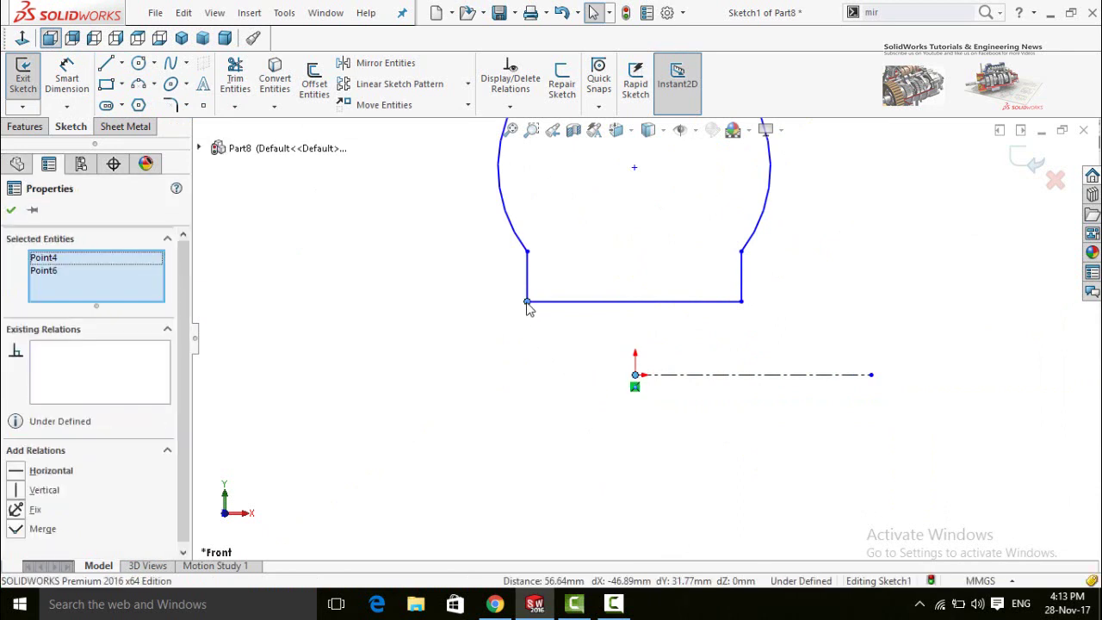
pyautogui.click(565, 401)
# Step: Dimension the profile's right vertical line to 20 mm
pyautogui.scroll(3, 817, 361)
pyautogui.scroll(-1, 793, 443)
pyautogui.moveTo(792, 444); pyautogui.dragTo(754, 353, button='right')
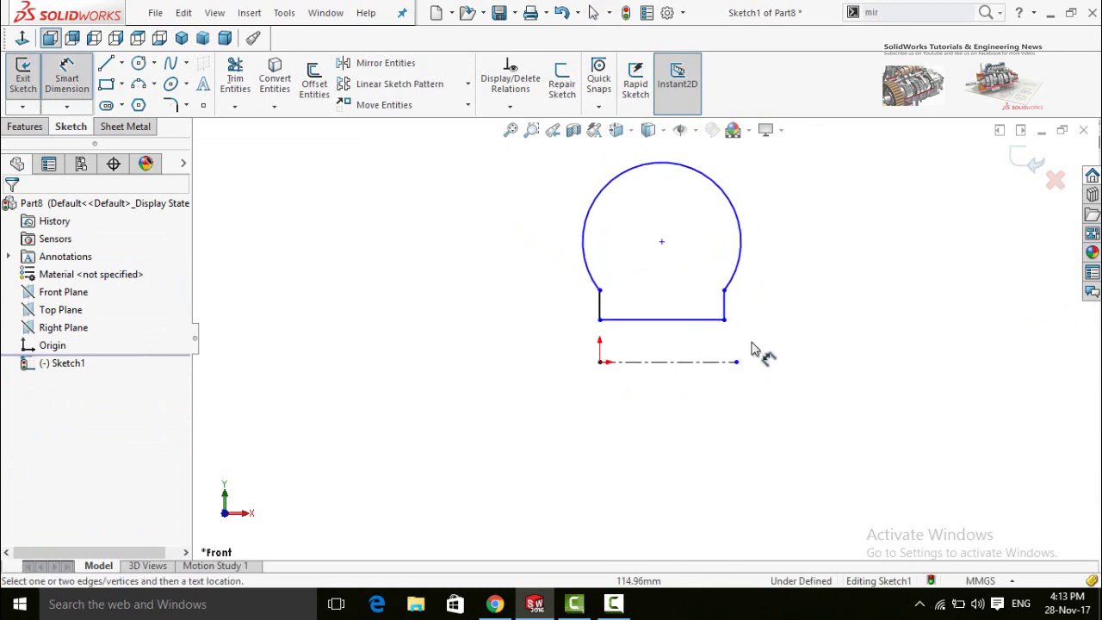
pyautogui.scroll(2, 703, 301)
pyautogui.click(700, 291)
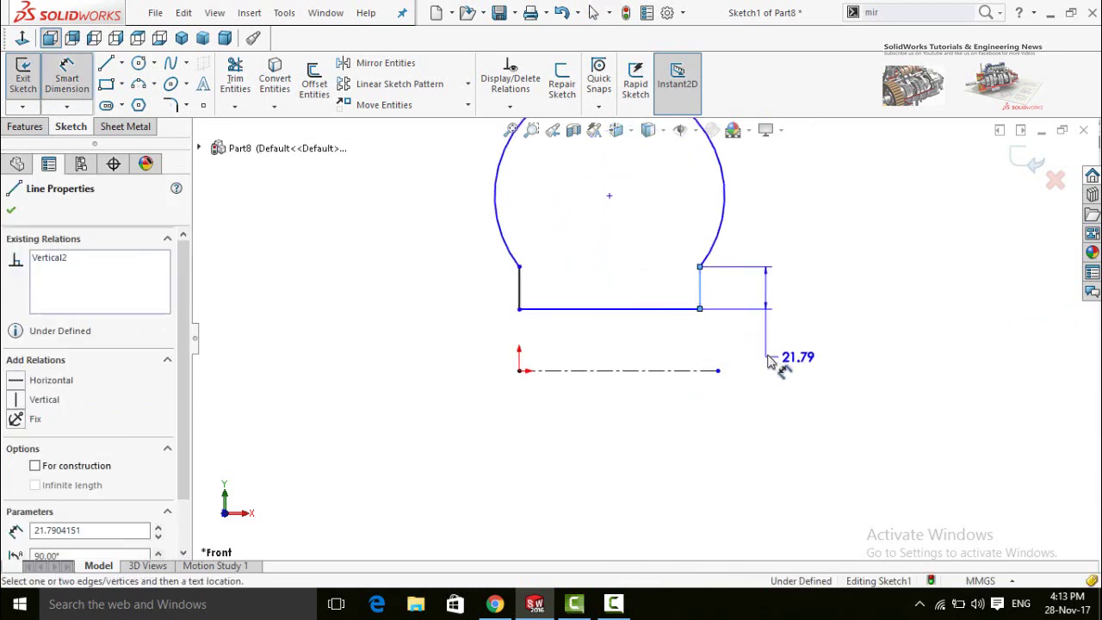
pyautogui.click(774, 363)
pyautogui.write('20')
pyautogui.press('Return')
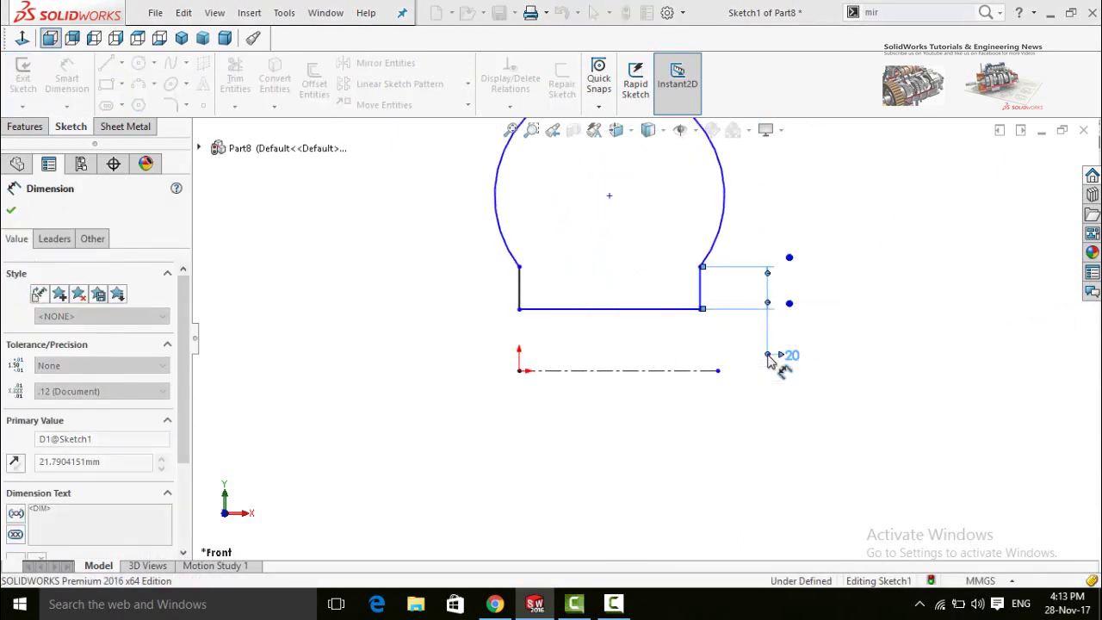
pyautogui.press('Escape')
# Step: Make the profile's two short vertical lines equal in length
pyautogui.click(700, 301)
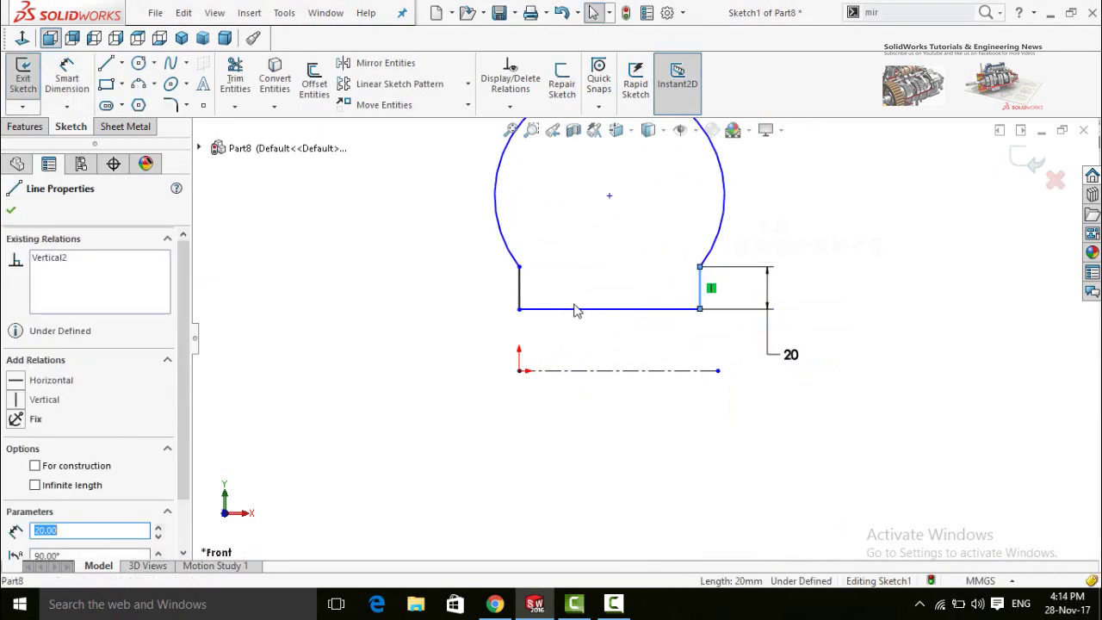
pyautogui.keyDown('ctrl'); pyautogui.click(519, 303); pyautogui.keyUp('ctrl')
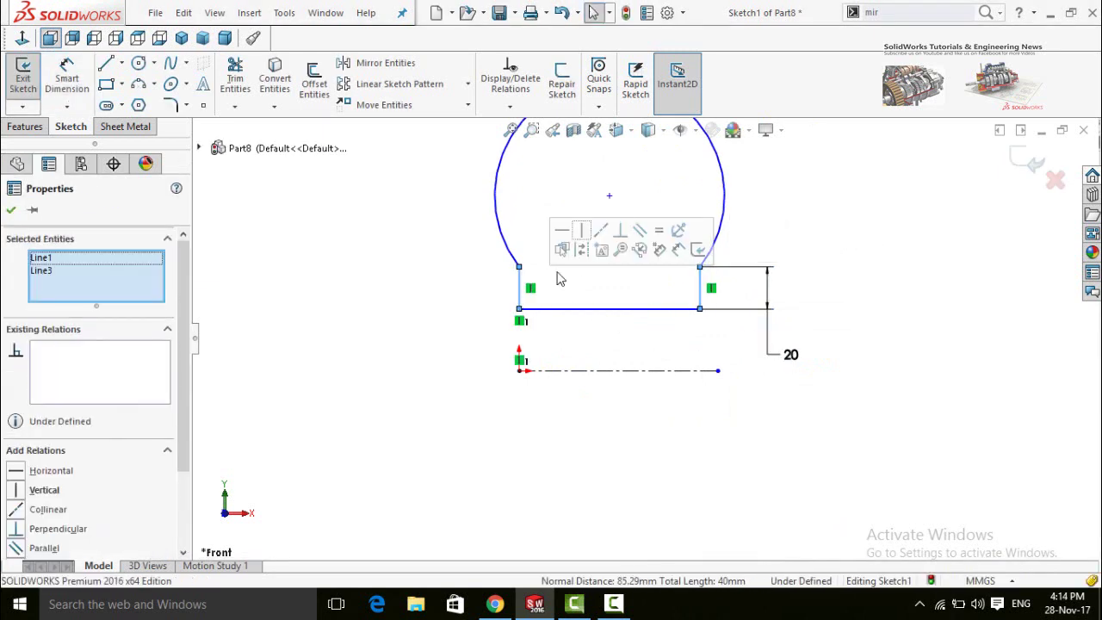
pyautogui.click(659, 230)
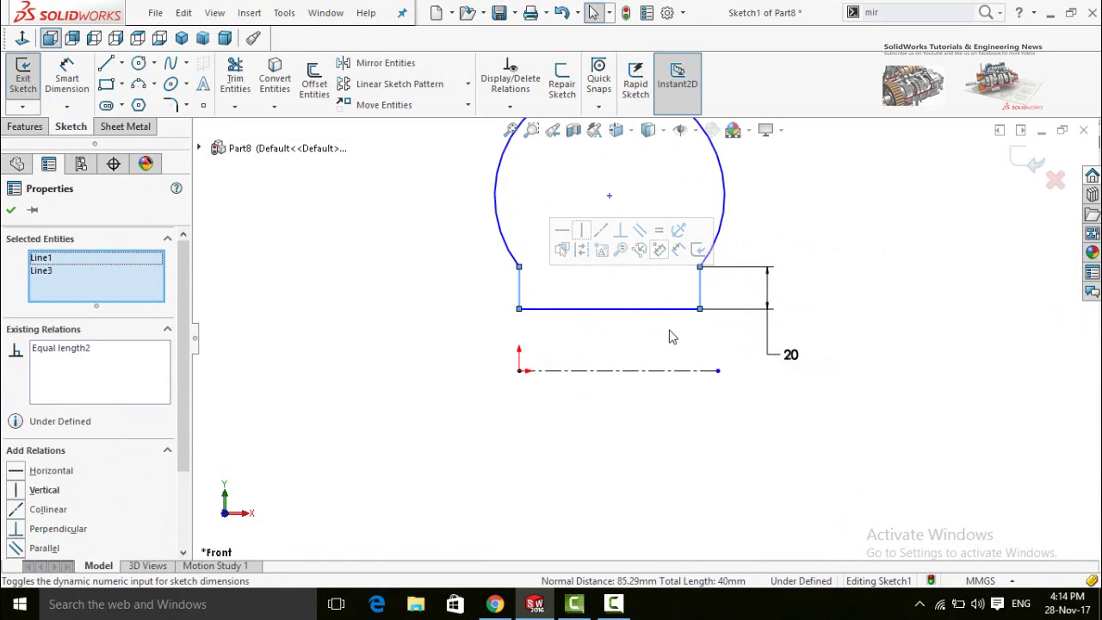
pyautogui.scroll(3, 671, 337)
pyautogui.click(689, 399)
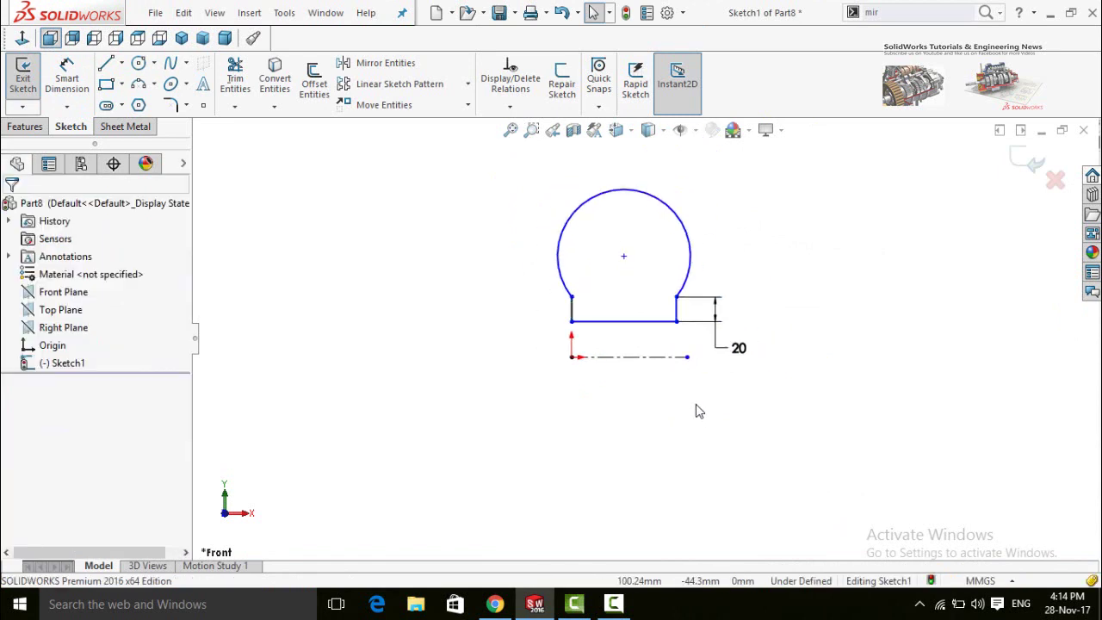
# Step: Dimension the arc's radius to 80 mm
pyautogui.moveTo(697, 410); pyautogui.dragTo(693, 344, button='right')
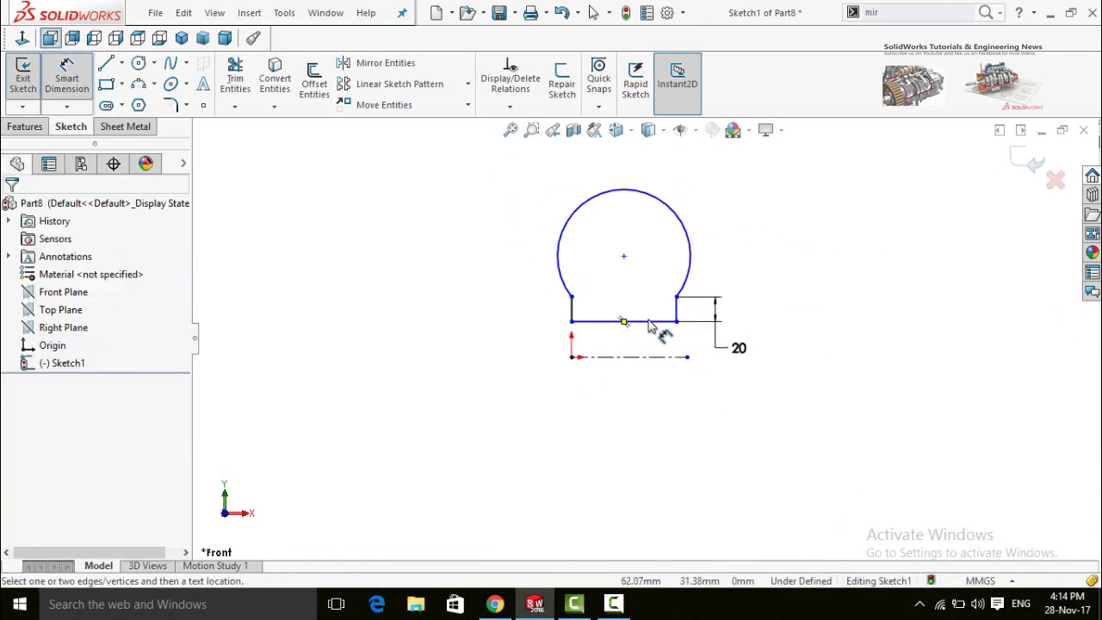
pyautogui.click(691, 259)
pyautogui.click(834, 210)
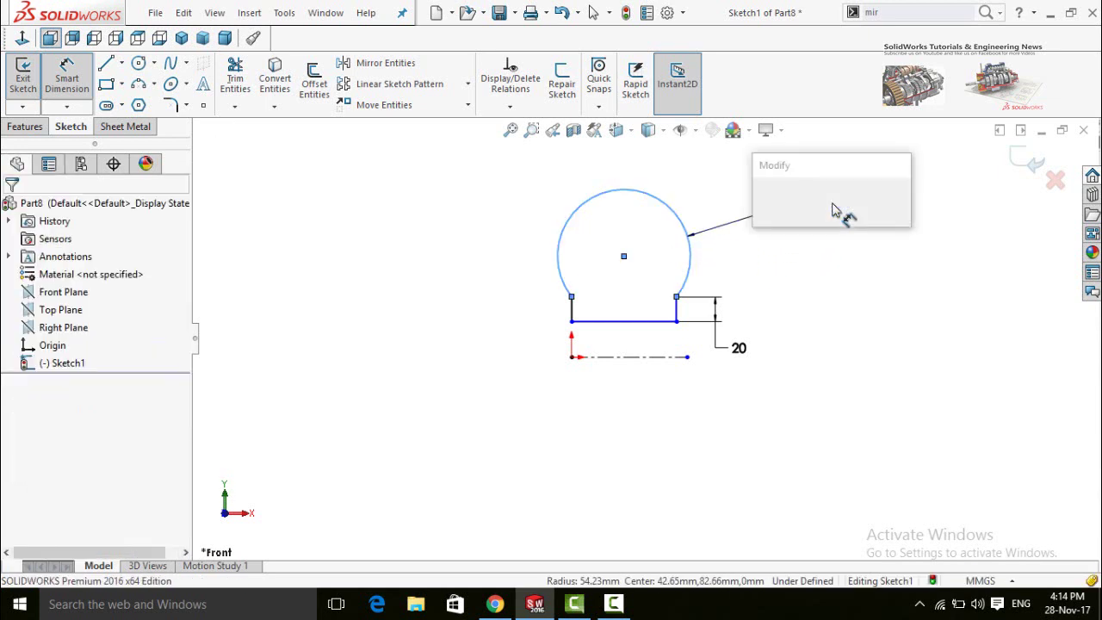
pyautogui.write('8')
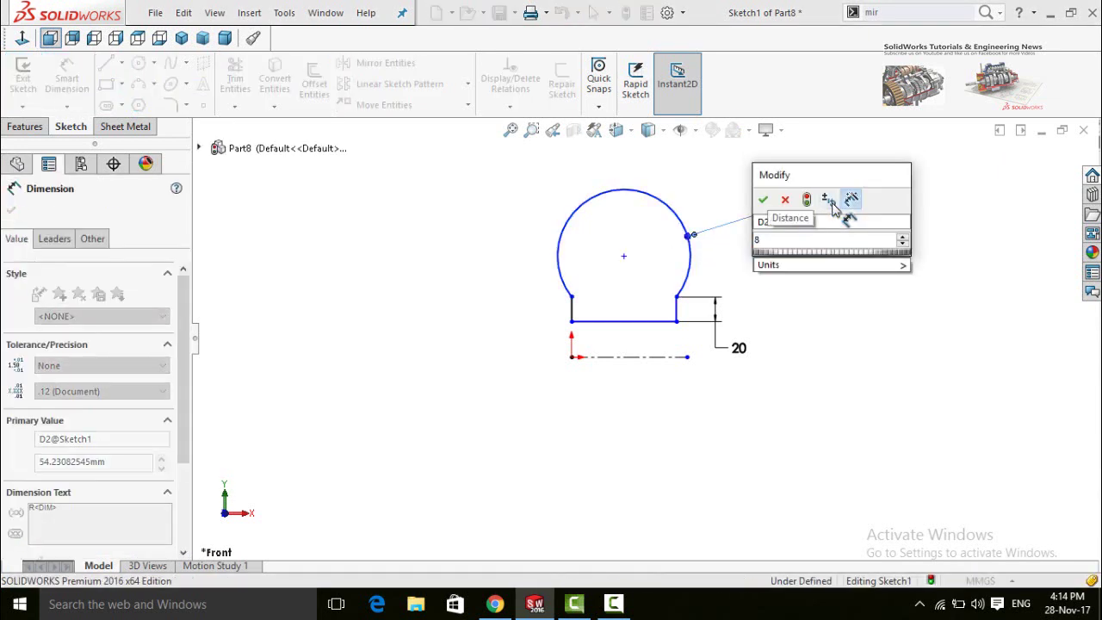
pyautogui.write('0')
pyautogui.press('Return')
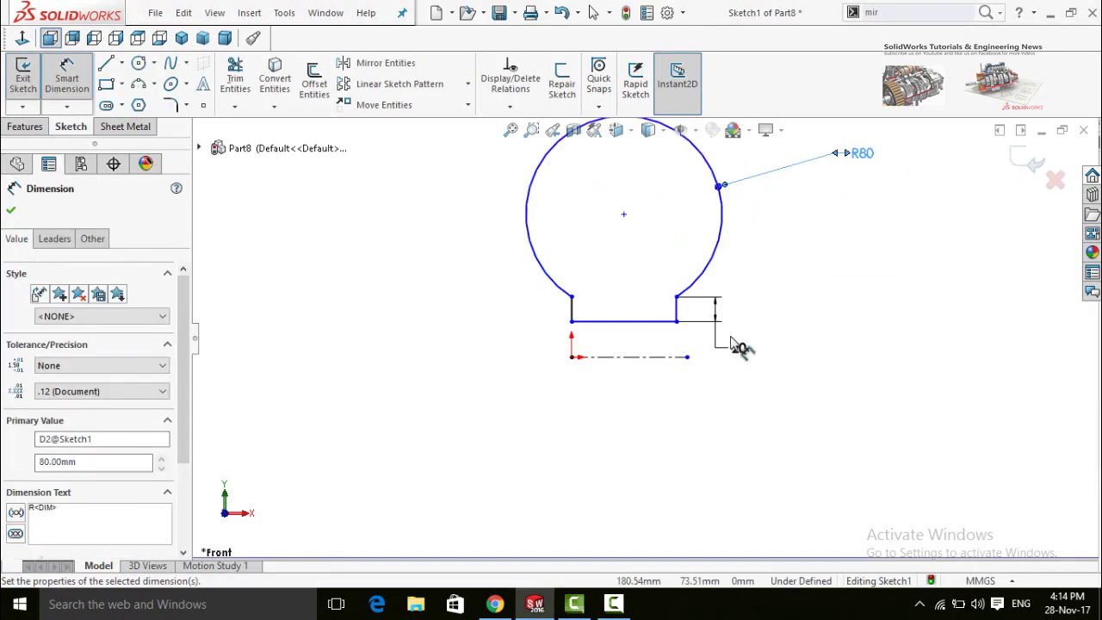
# Step: Dimension the profile's base width to 100 mm
pyautogui.scroll(2, 739, 346)
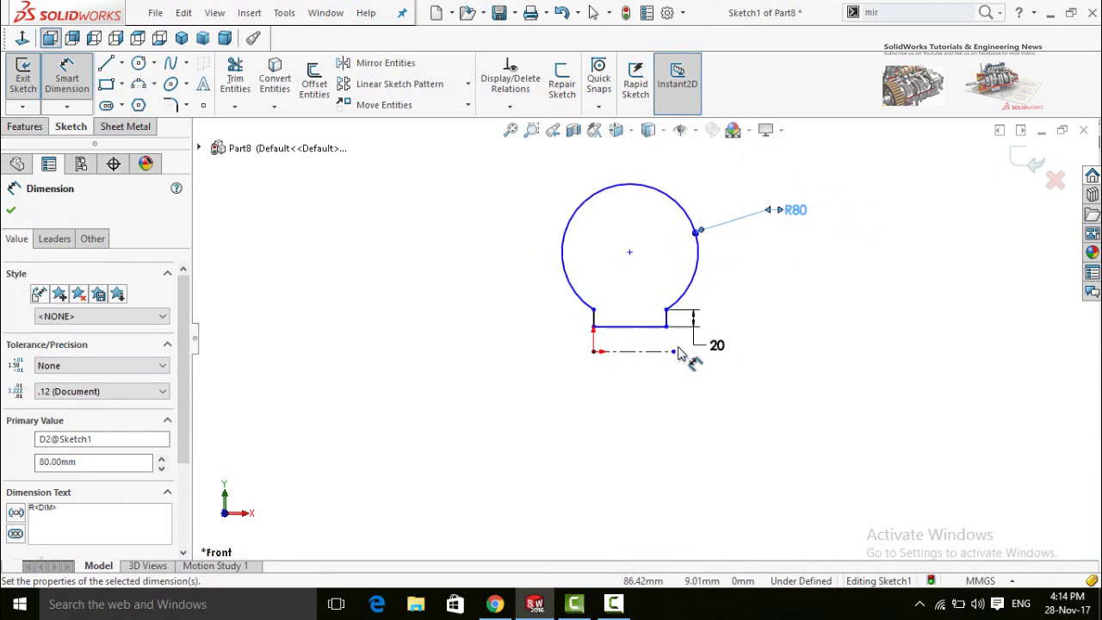
pyautogui.click(608, 329)
pyautogui.click(517, 348)
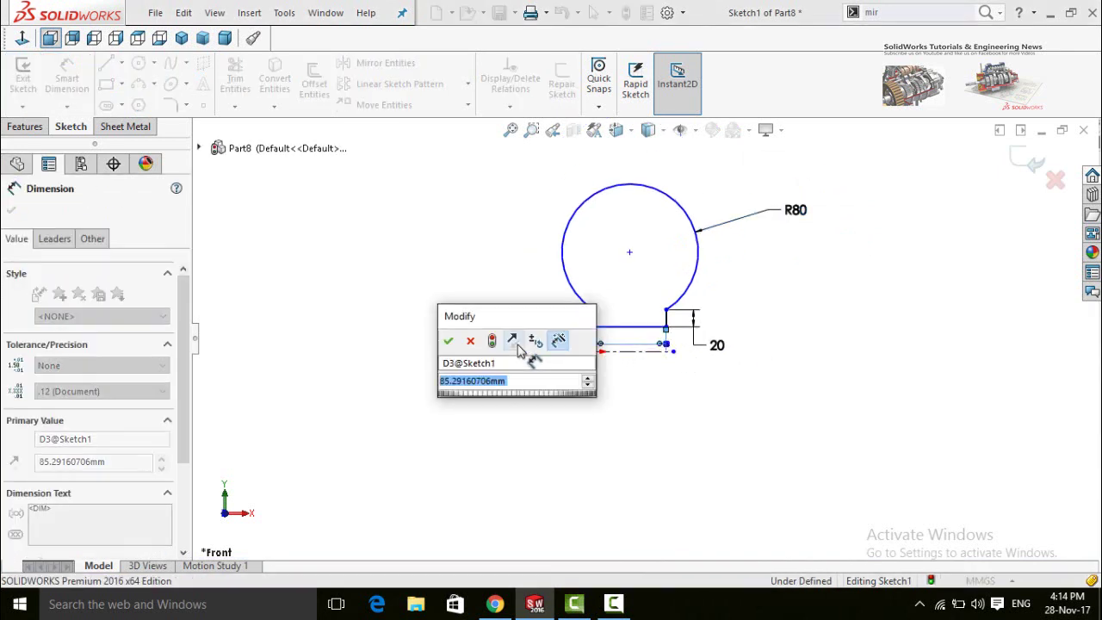
pyautogui.write('100')
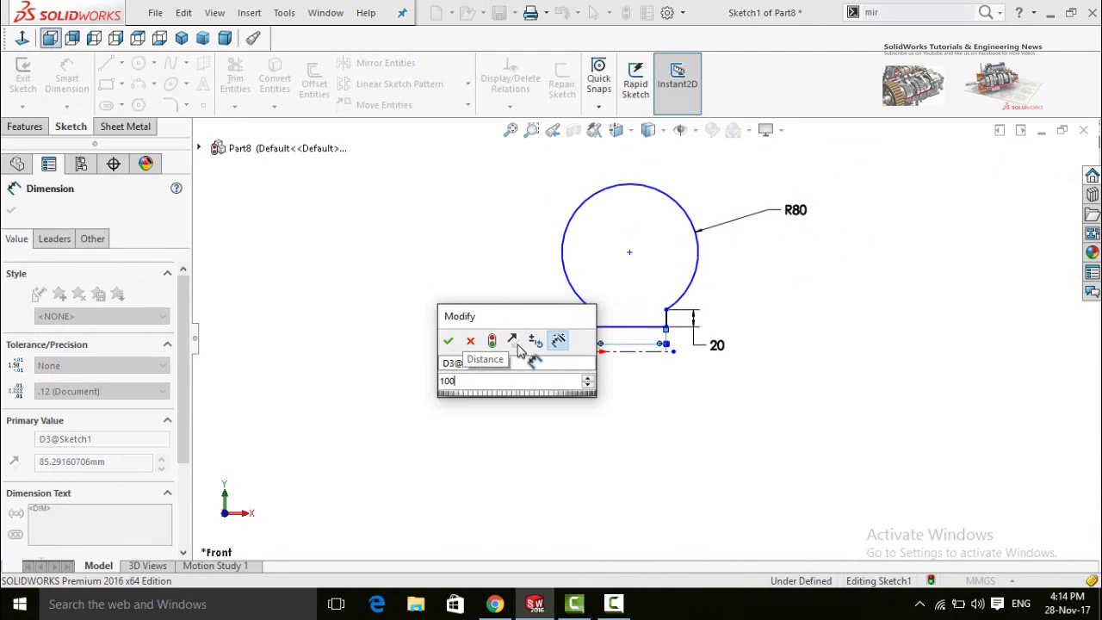
pyautogui.press('Return')
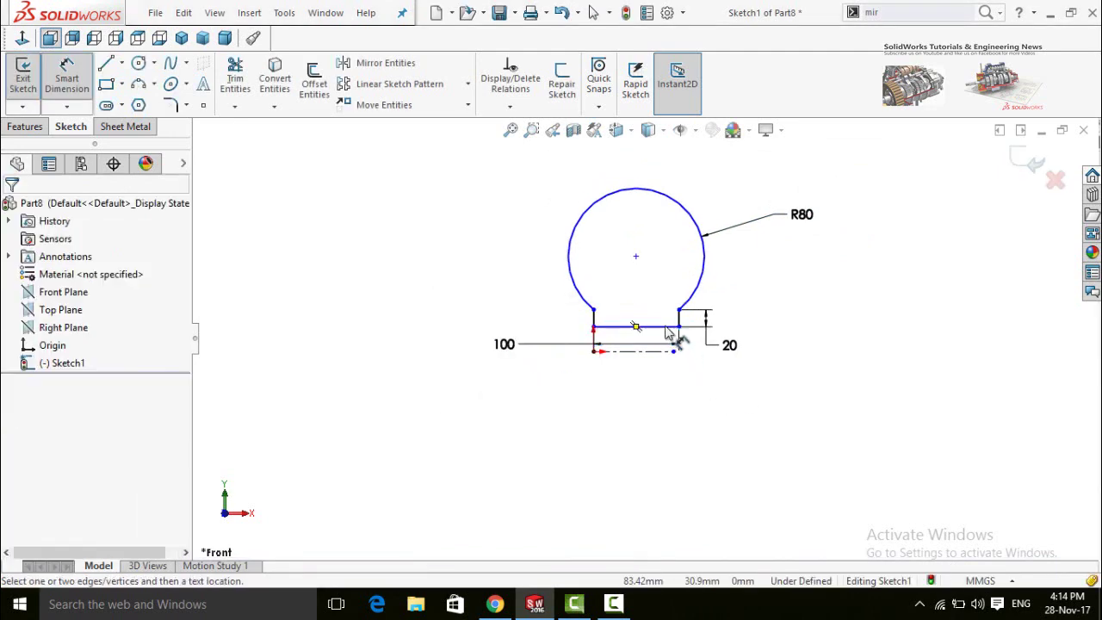
# Step: Add a doubled (diametric) dimension of 150 mm between the base line and the horizontal centerline
pyautogui.click(668, 328)
pyautogui.click(667, 351)
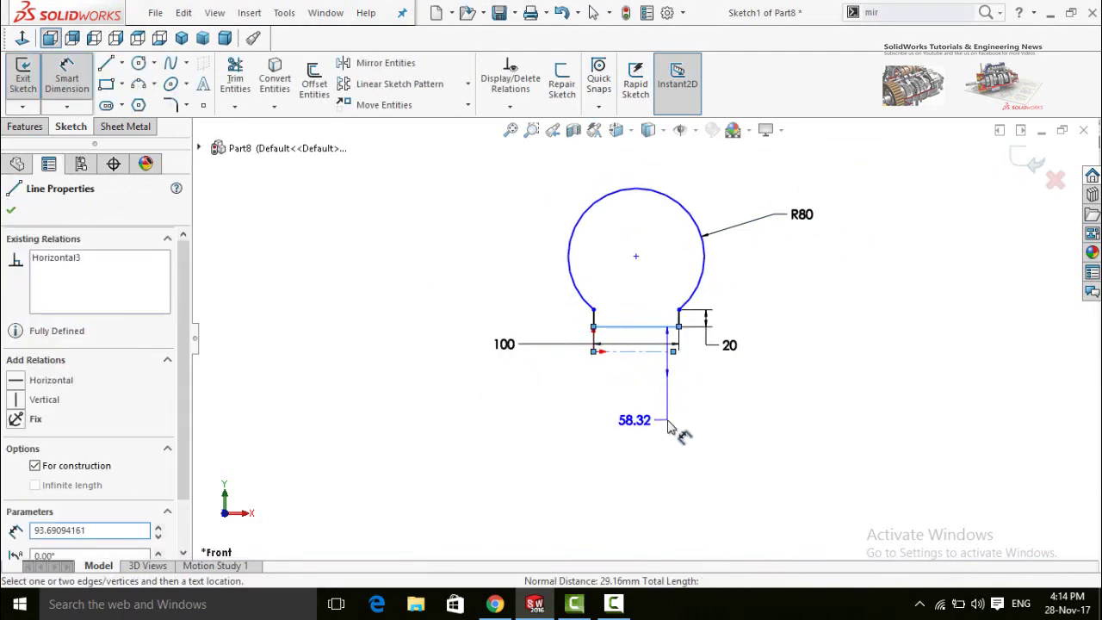
pyautogui.click(669, 428)
pyautogui.write('1')
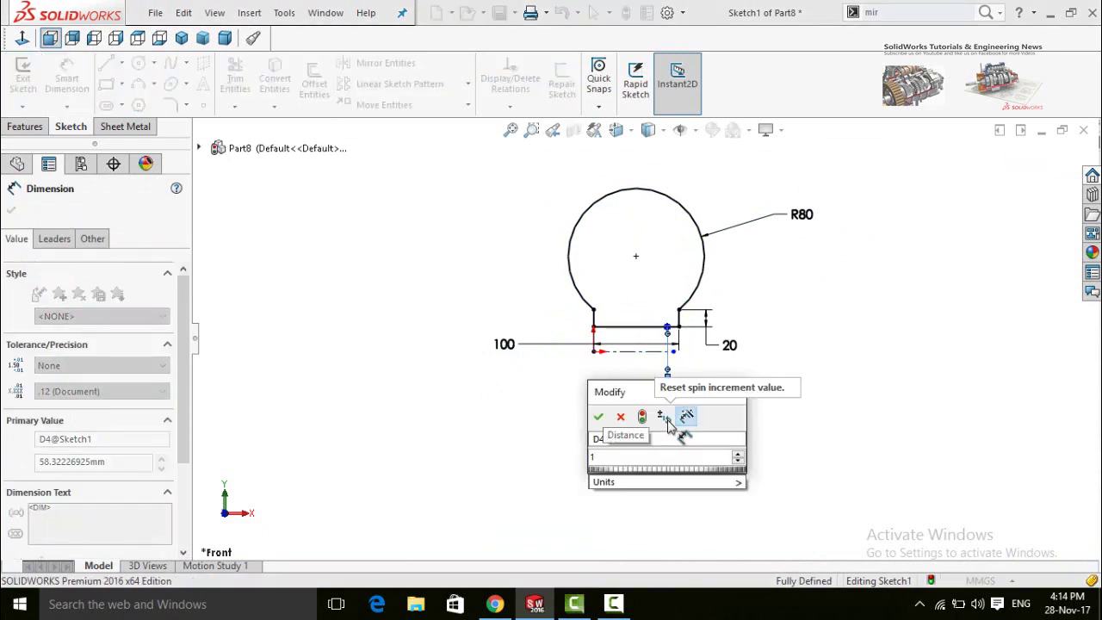
pyautogui.write('50')
pyautogui.press('Return')
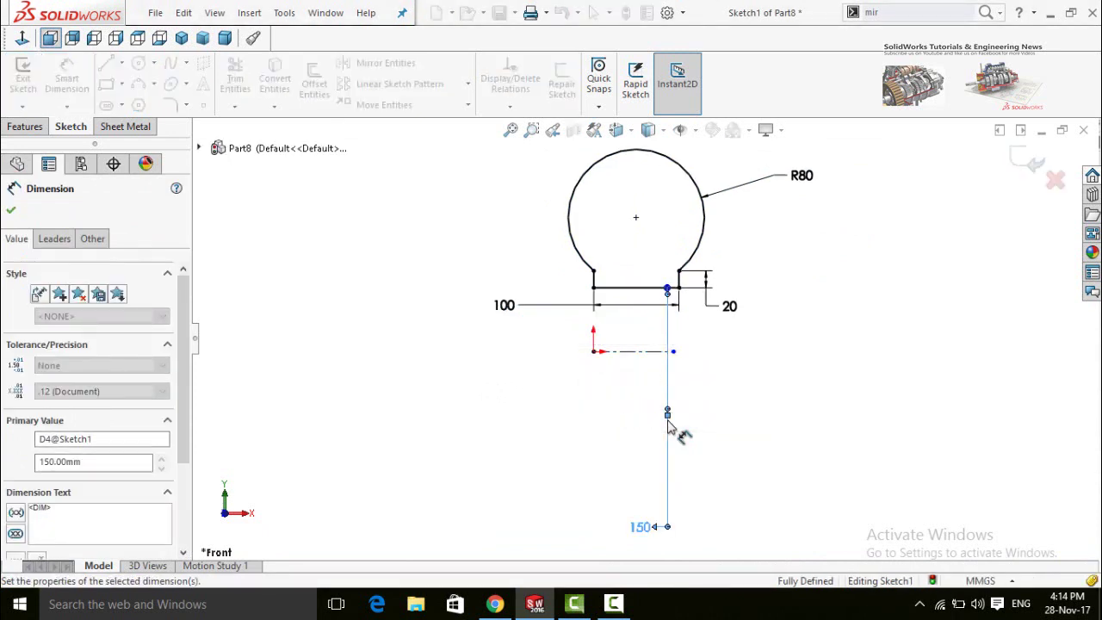
pyautogui.click(11, 211)
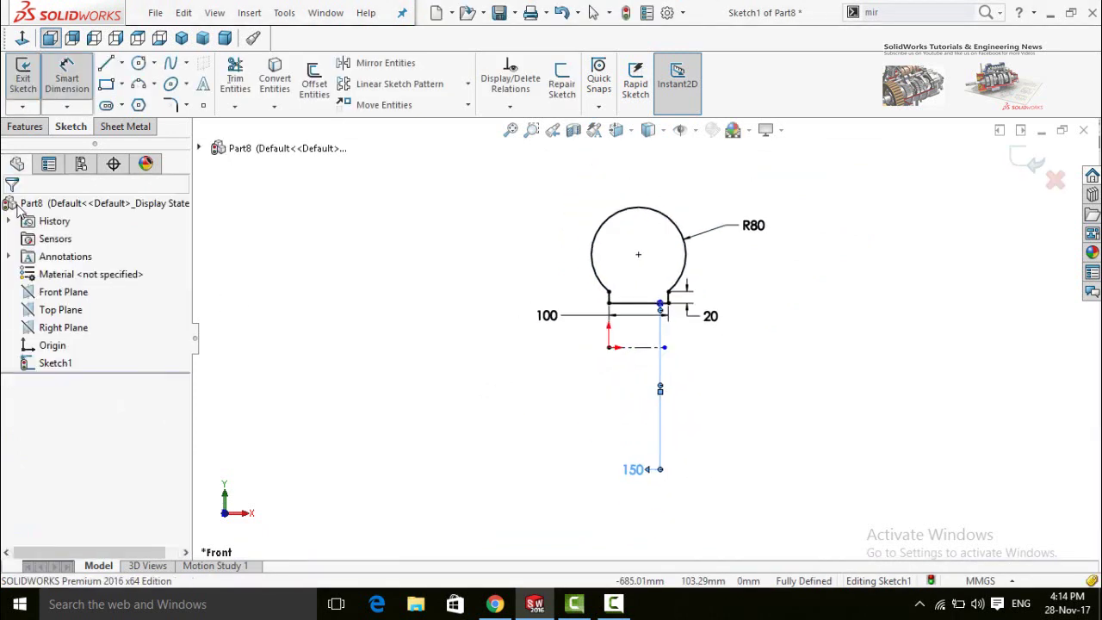
# Step: Revolve the bulb-shaped profile 360° about the horizontal centerline into a solid ring
pyautogui.click(23, 127)
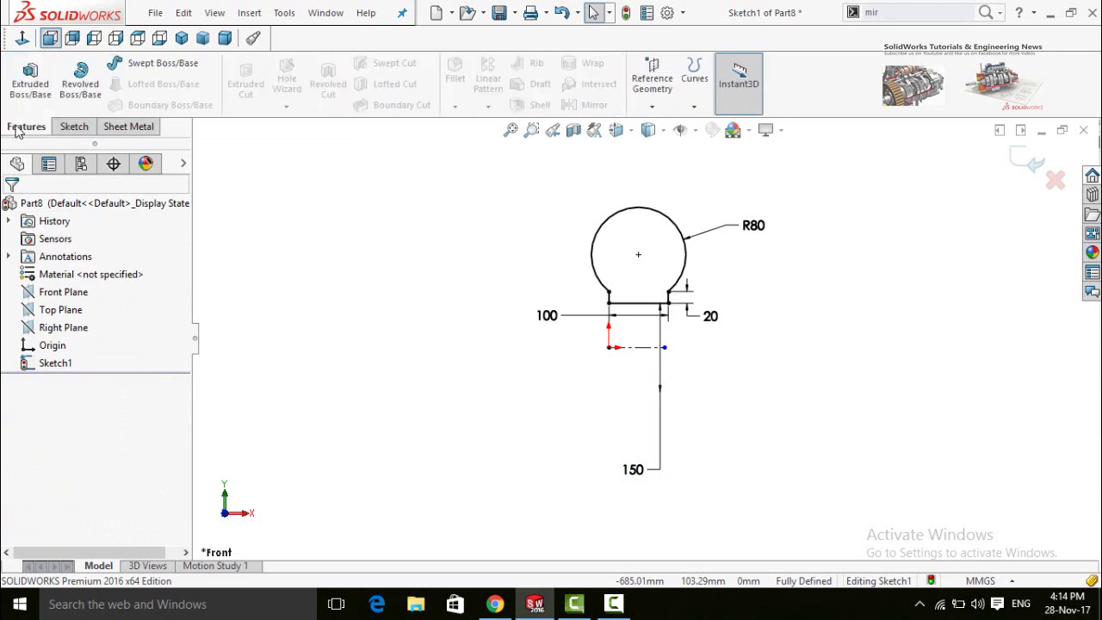
pyautogui.click(76, 84)
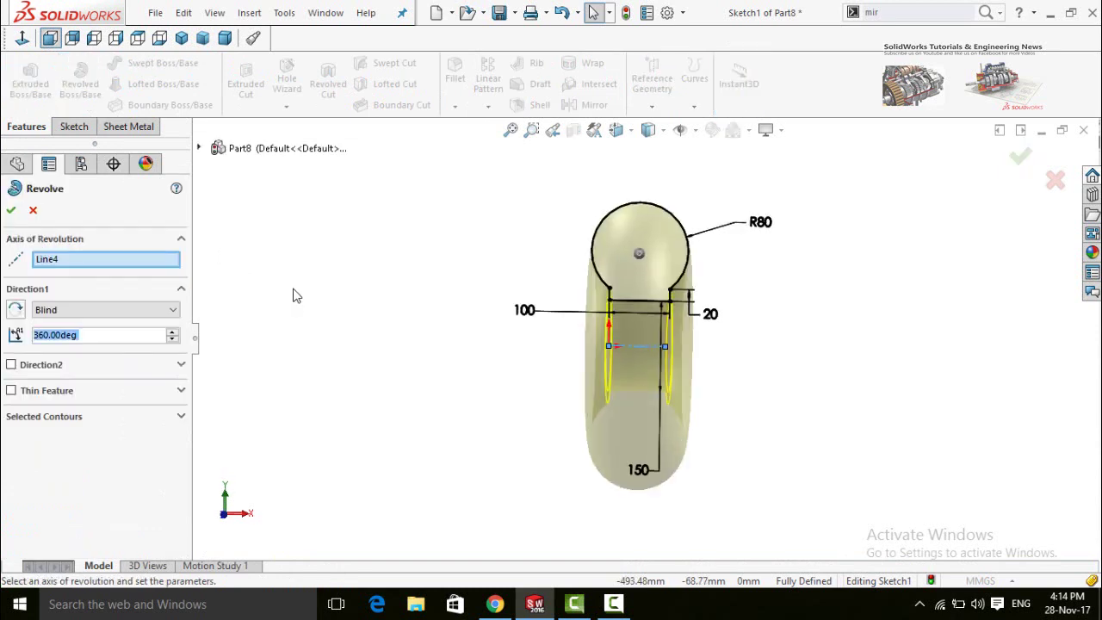
pyautogui.click(12, 211)
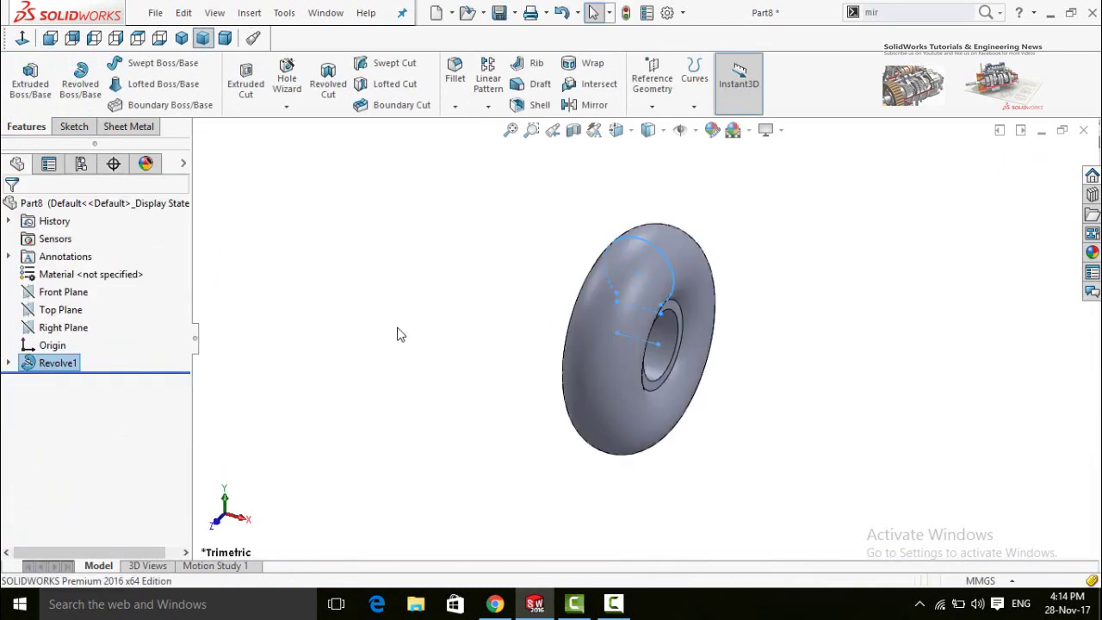
pyautogui.click(417, 345)
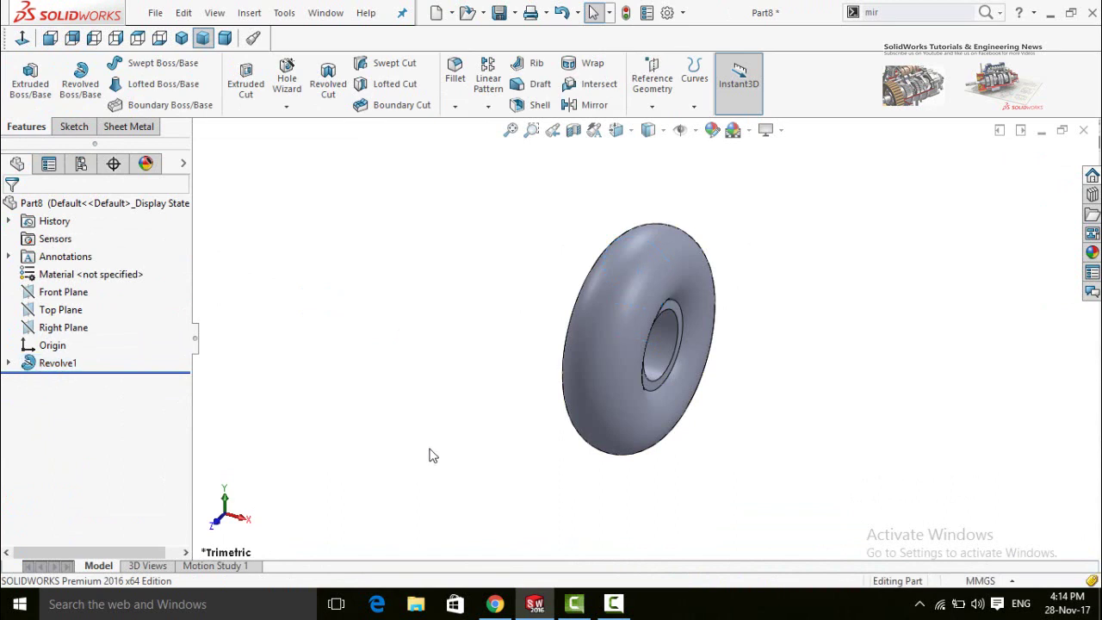
# Step: On the Front Plane, sketch a circle about 160 mm in diameter, concentric with the ring's lower rounded end and reaching its outer edge
pyautogui.click(61, 294)
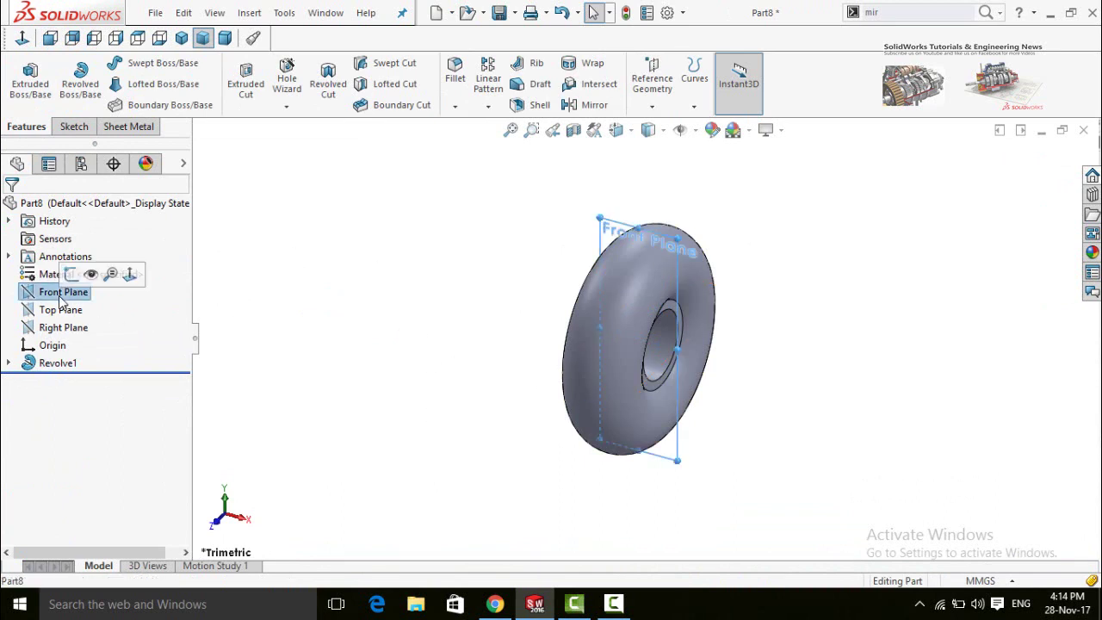
pyautogui.click(71, 274)
pyautogui.click(22, 38)
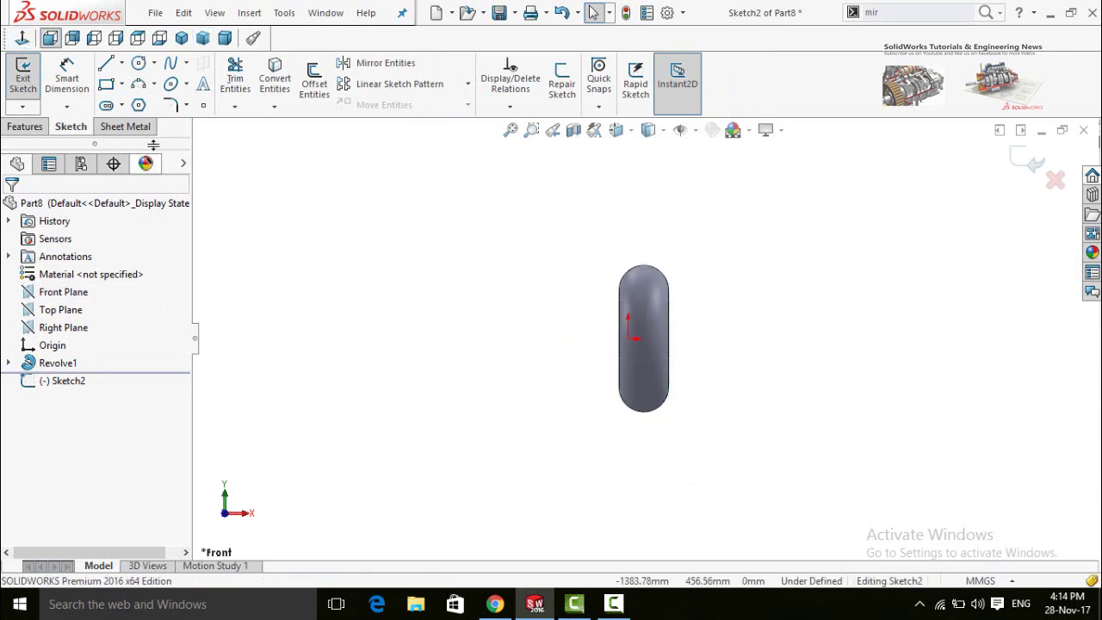
pyautogui.click(141, 66)
pyautogui.scroll(-3, 659, 414)
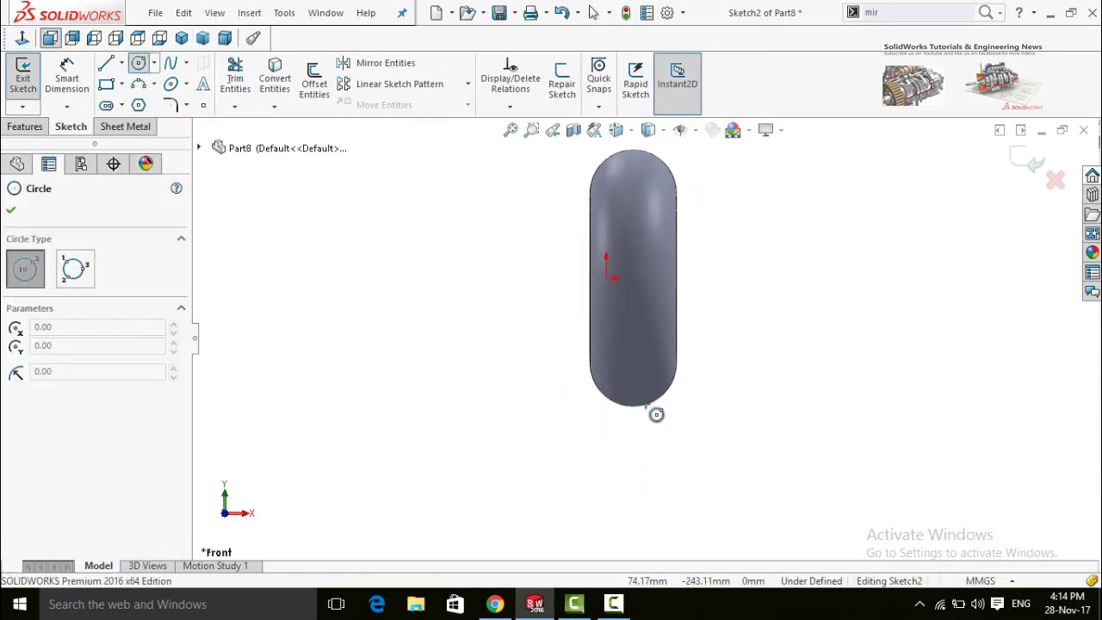
pyautogui.click(642, 370)
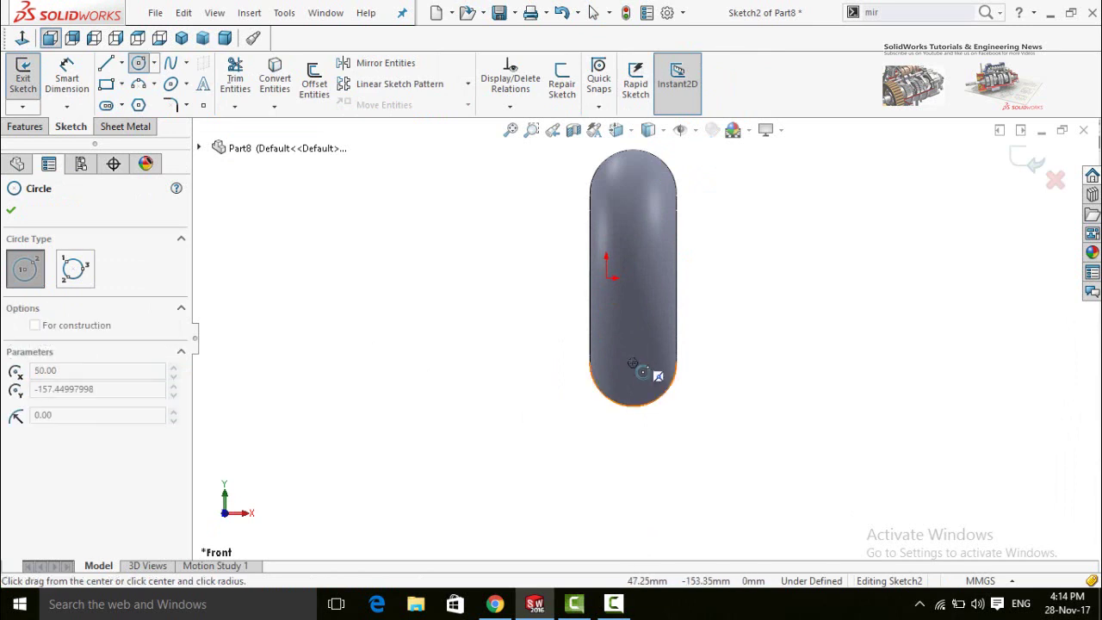
pyautogui.click(637, 411)
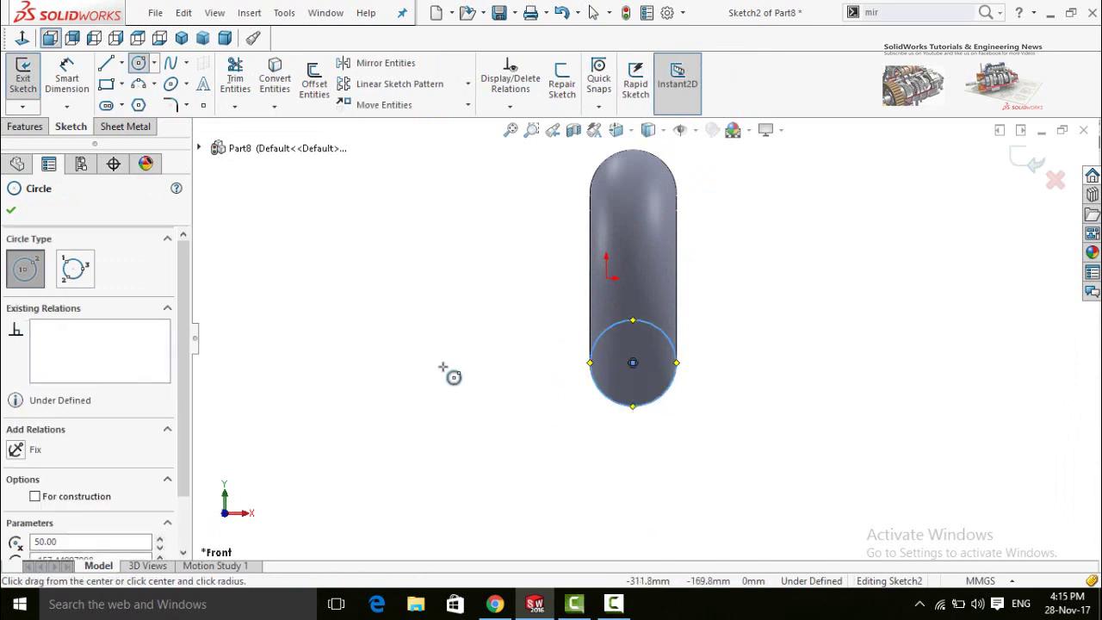
pyautogui.scroll(2, 443, 367)
pyautogui.click(11, 212)
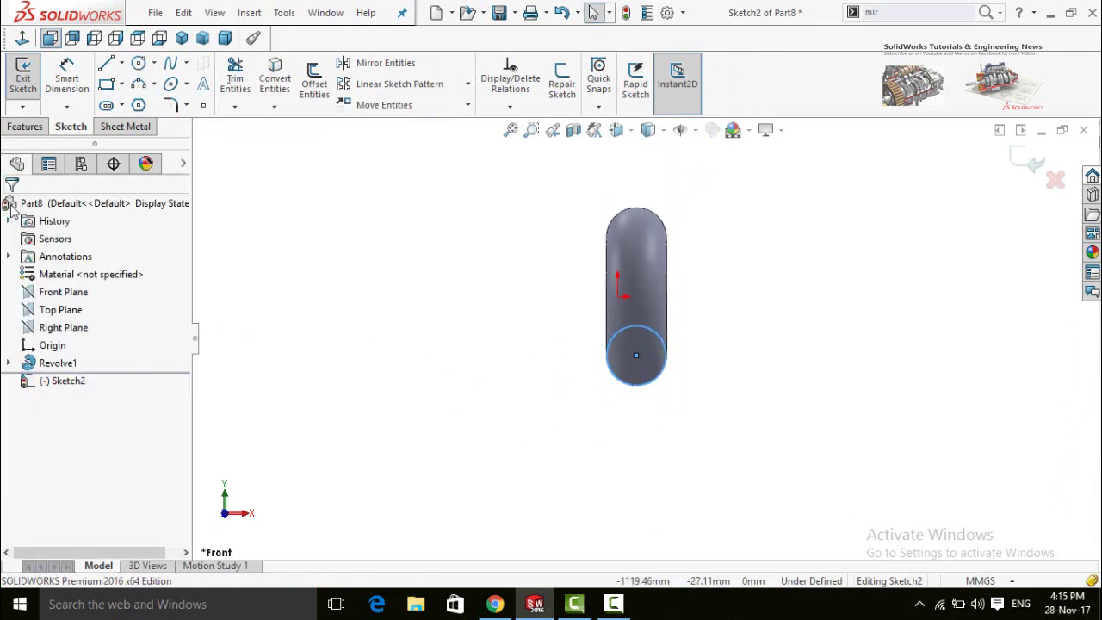
# Step: Extrude the circle as a merged boss starting from a 300 mm offset and ending up to the ring's outer surface
pyautogui.click(25, 127)
pyautogui.click(28, 90)
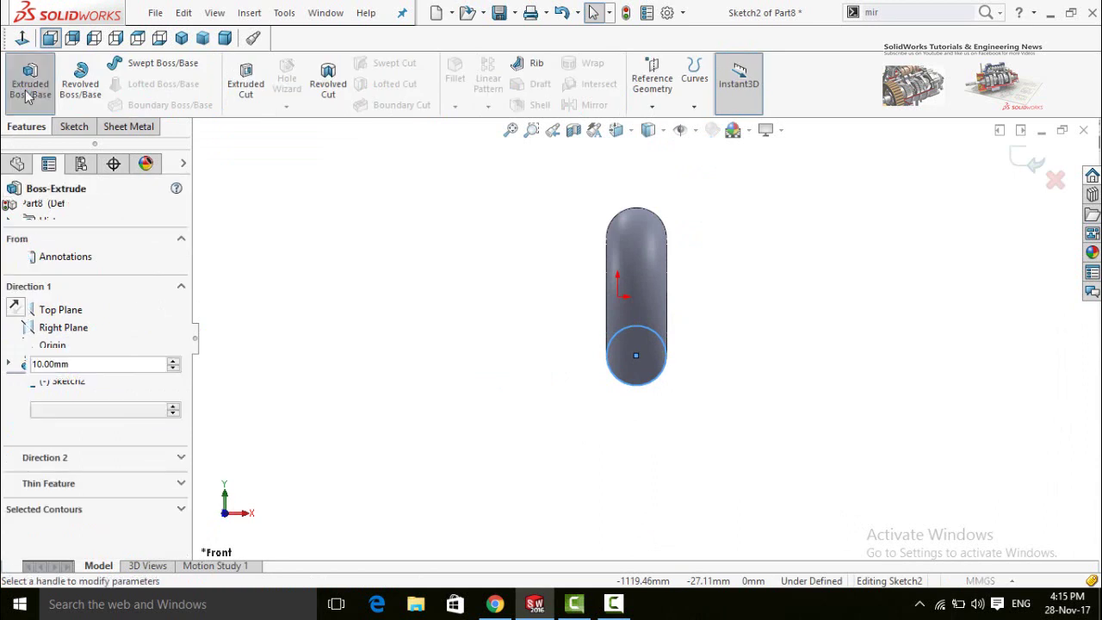
pyautogui.moveTo(440, 366)
pyautogui.mouseDown(button='middle')
pyautogui.moveTo(374, 345)
pyautogui.moveTo(431, 347)
pyautogui.mouseUp(button='middle')
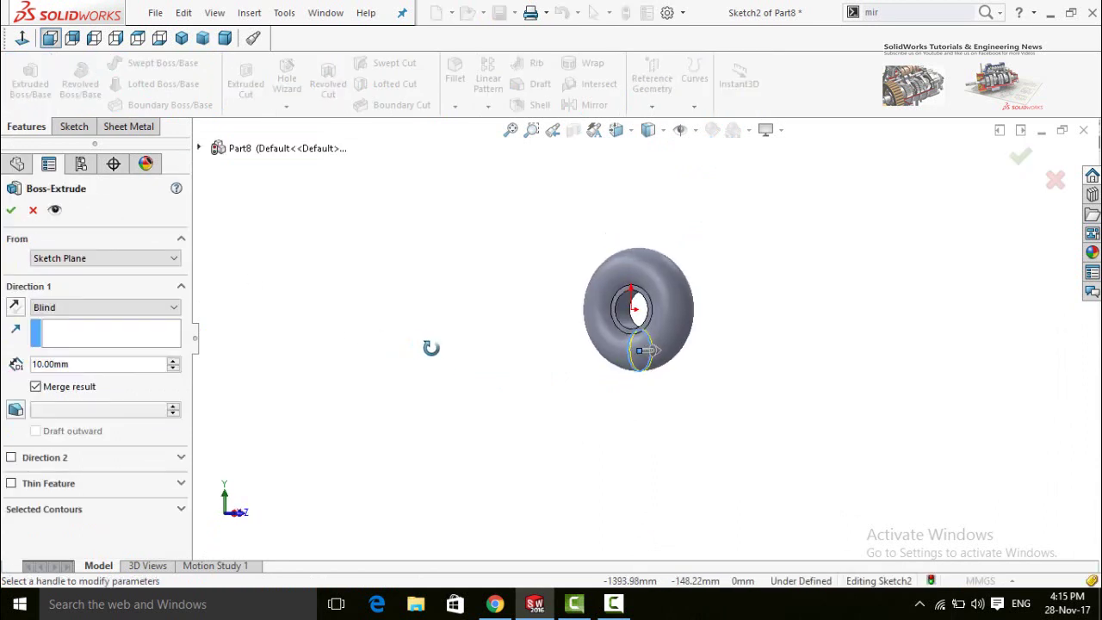
pyautogui.click(72, 260)
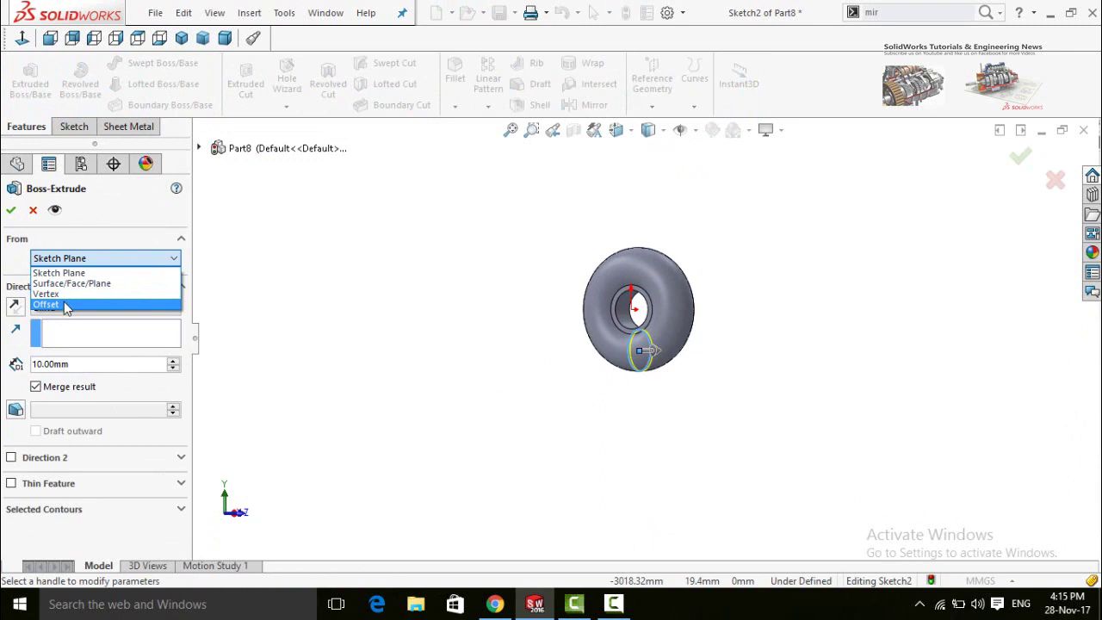
pyautogui.click(66, 306)
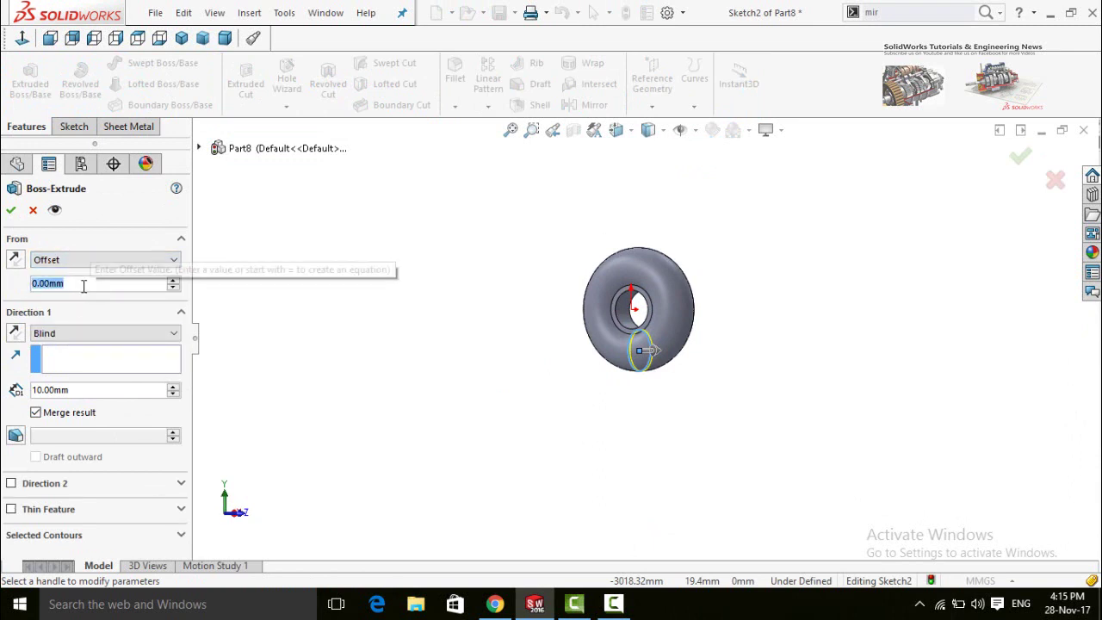
pyautogui.write('300')
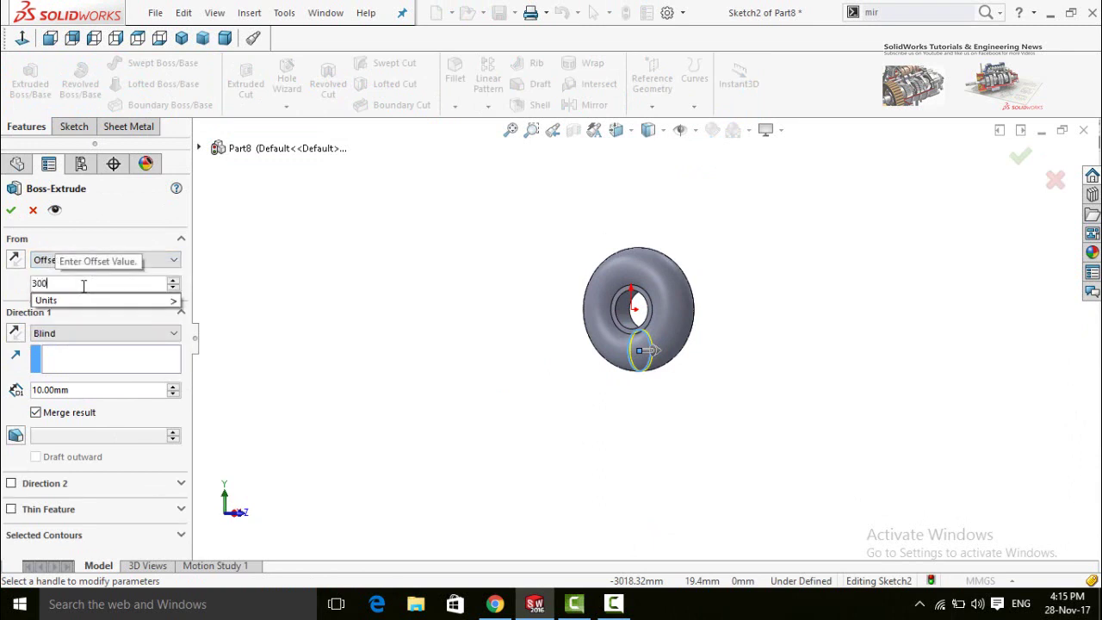
pyautogui.press('Return')
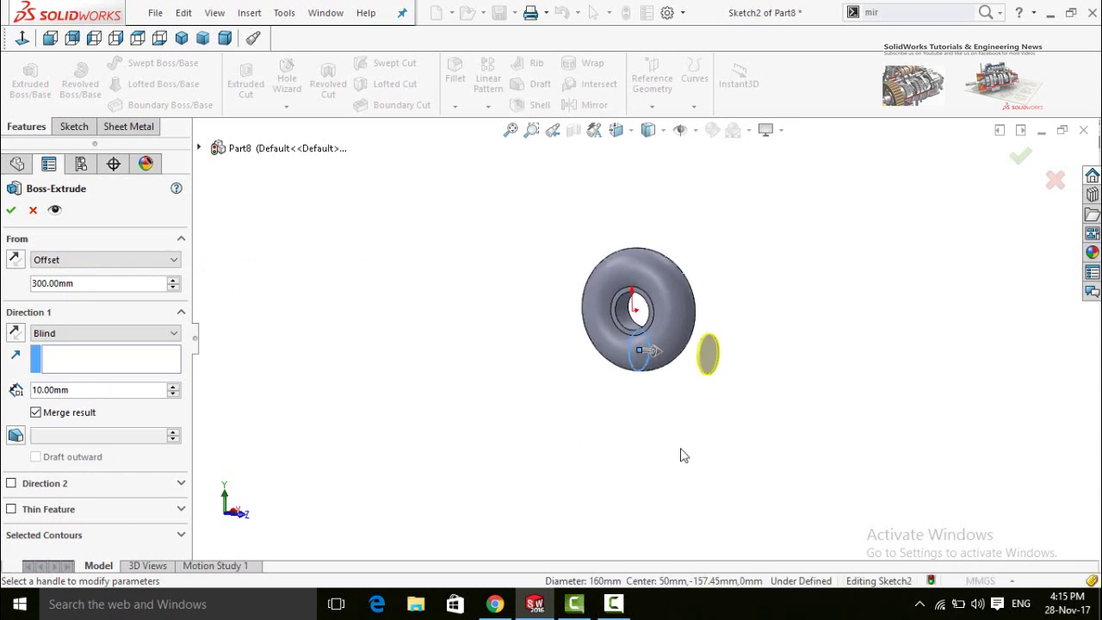
pyautogui.click(673, 347)
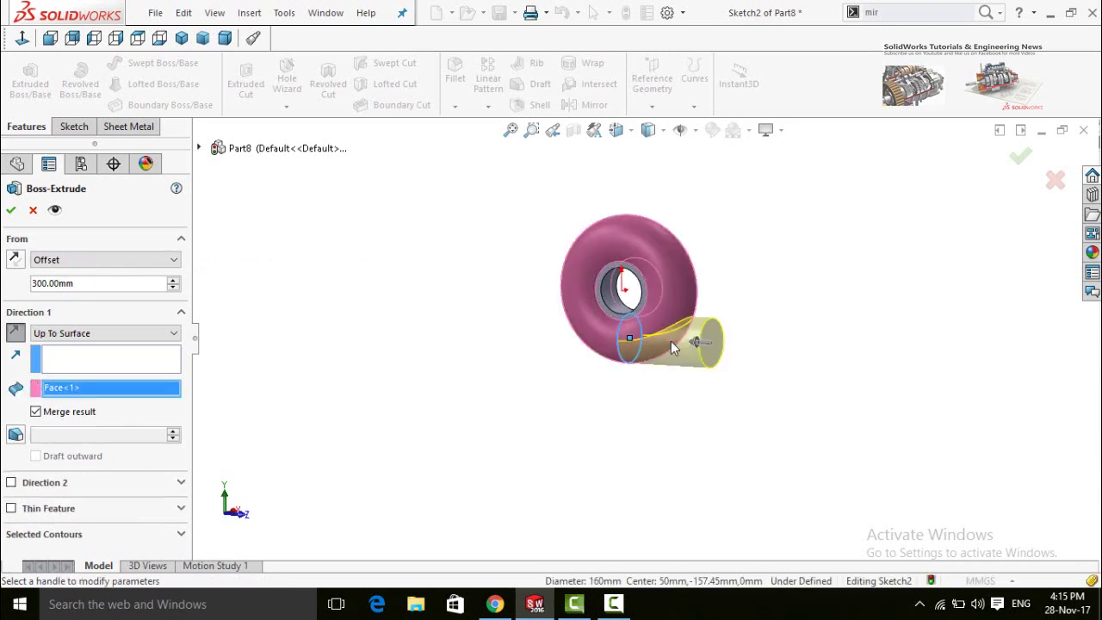
pyautogui.click(10, 211)
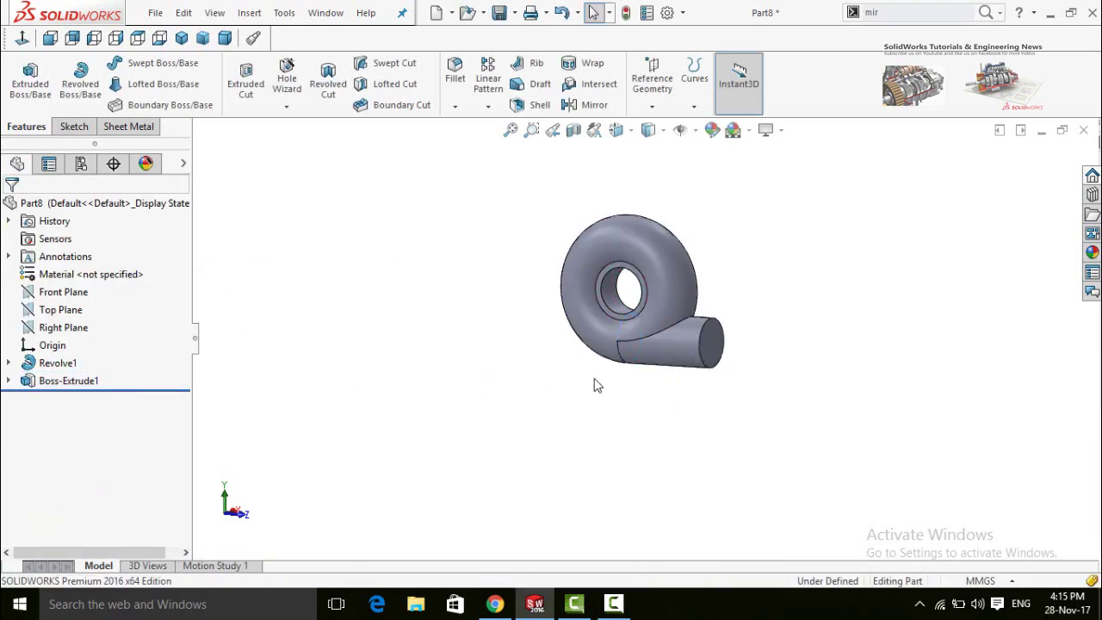
# Step: On the Top Plane, sketch two horizontal corner rectangles, one across the ring at the origin and one across the outlet pipe near its end
pyautogui.moveTo(598, 384)
pyautogui.mouseDown(button='middle')
pyautogui.moveTo(583, 367)
pyautogui.moveTo(618, 310)
pyautogui.moveTo(602, 227)
pyautogui.moveTo(603, 379)
pyautogui.mouseUp(button='middle')
pyautogui.moveTo(540, 348); pyautogui.dragTo(521, 493, button='middle')
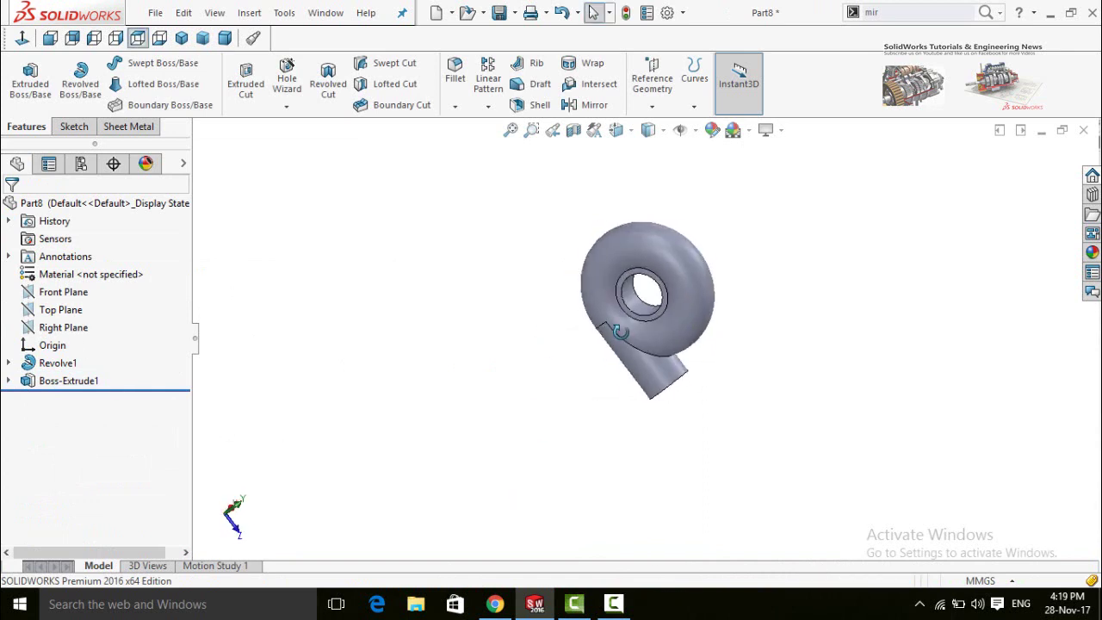
pyautogui.click(45, 312)
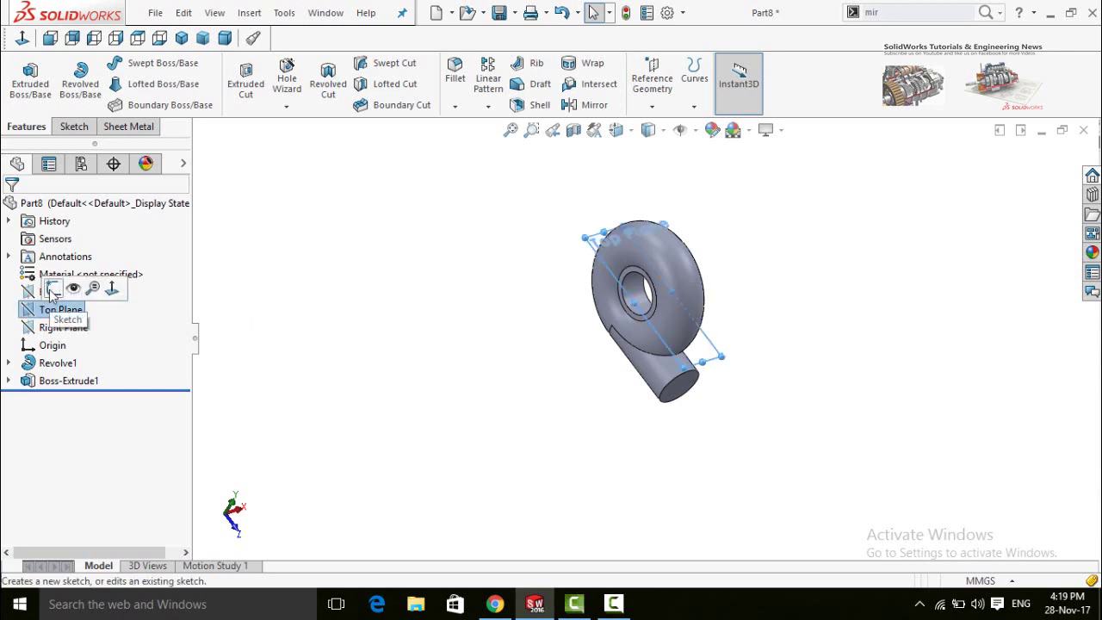
pyautogui.click(52, 290)
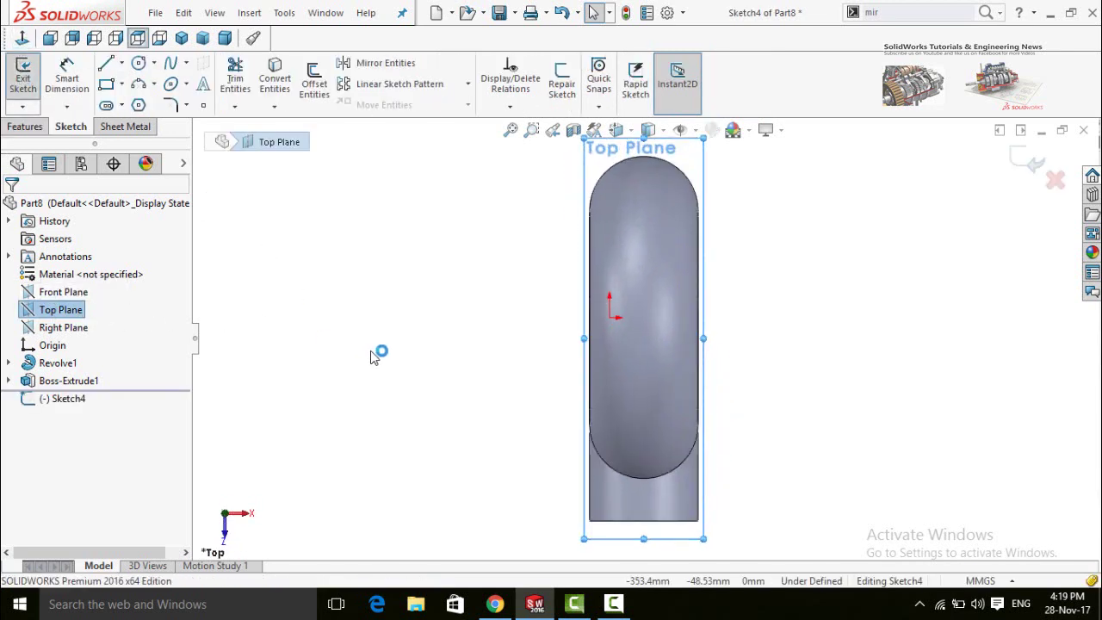
pyautogui.click(106, 84)
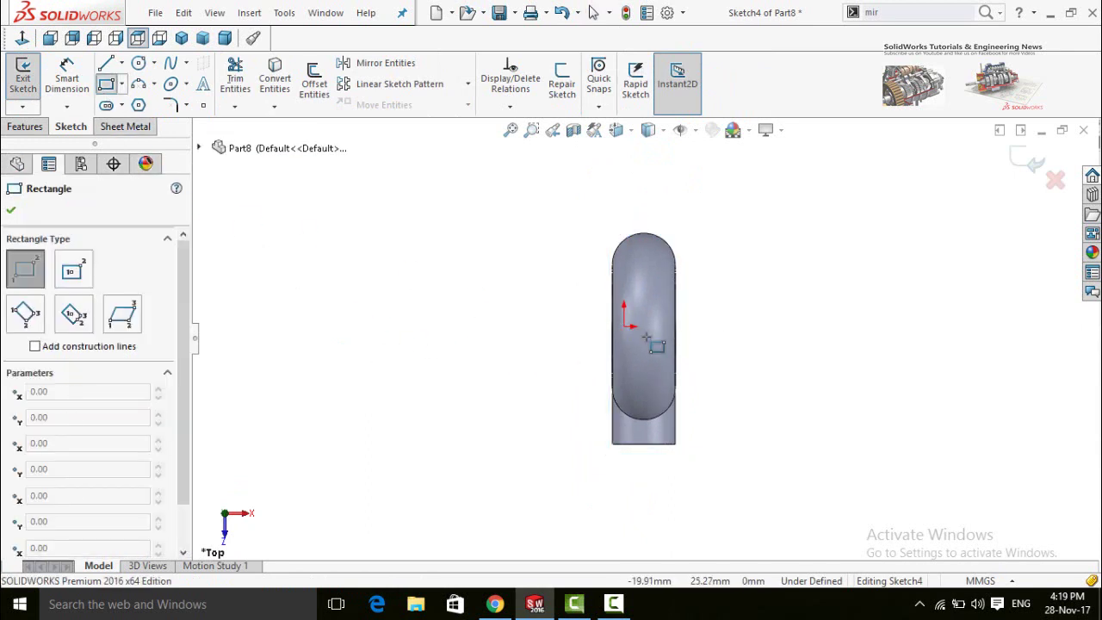
pyautogui.click(616, 316)
pyautogui.click(668, 333)
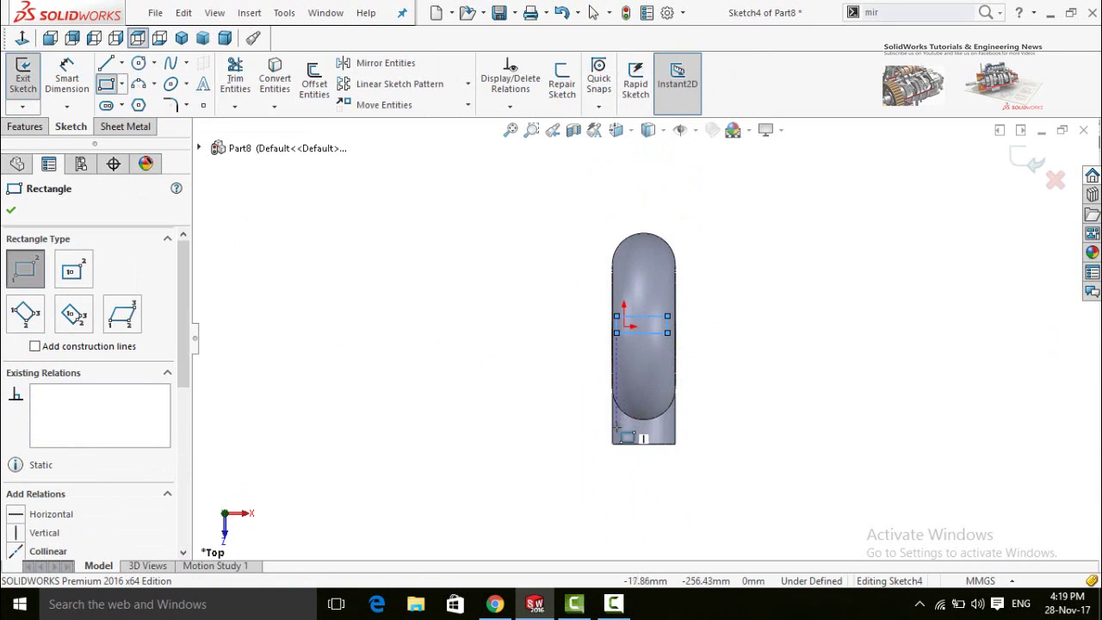
pyautogui.click(617, 426)
pyautogui.click(669, 436)
pyautogui.scroll(2, 737, 436)
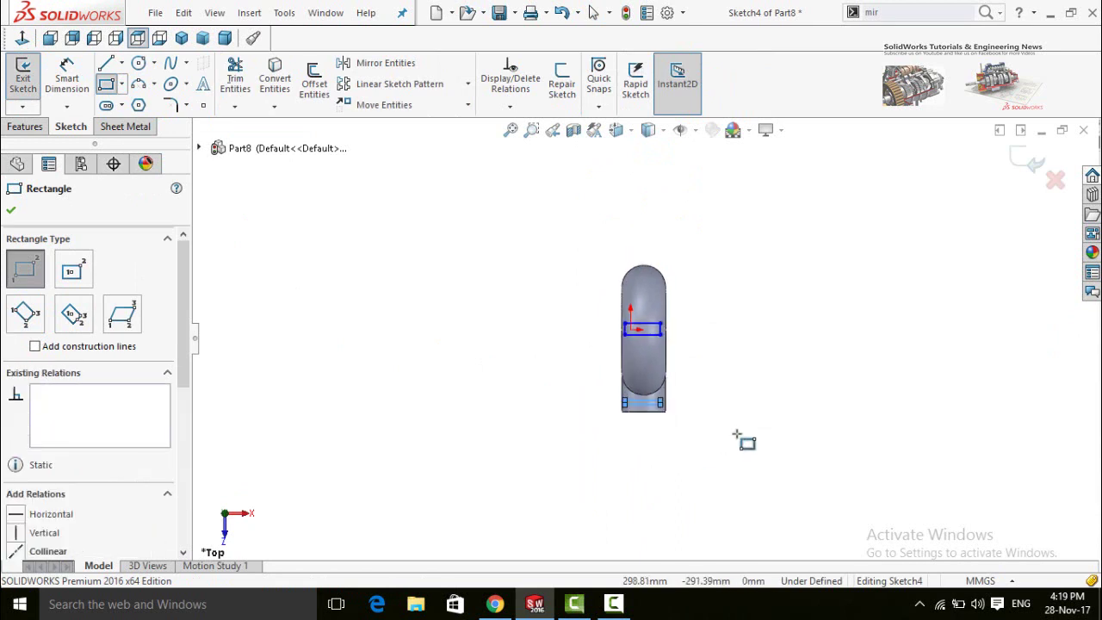
pyautogui.scroll(-2, 659, 340)
pyautogui.press('Escape')
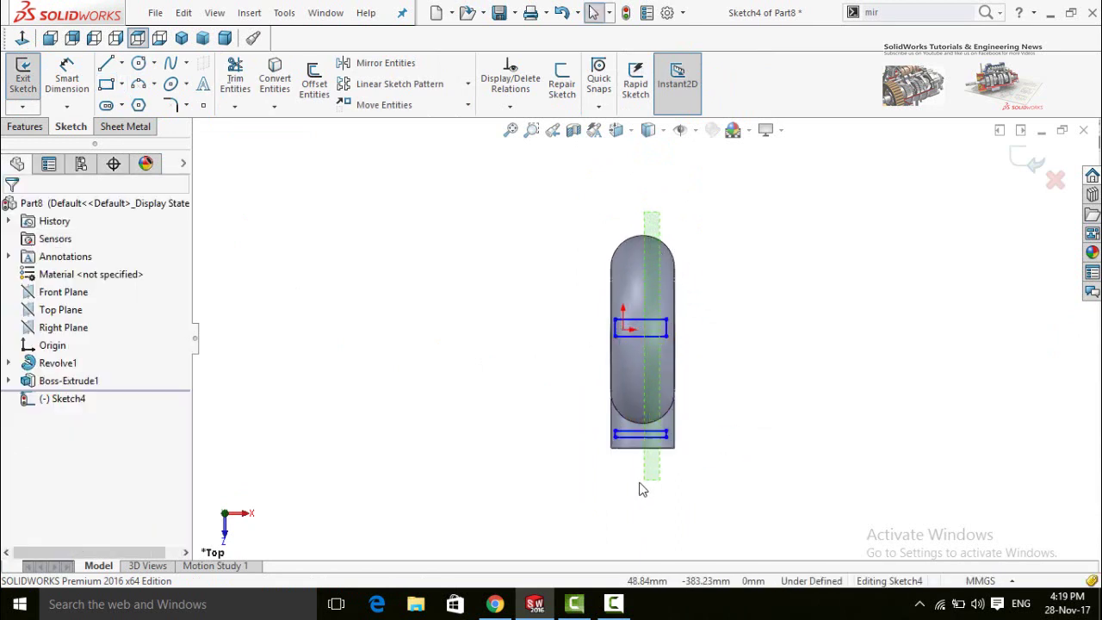
# Step: Make the two rectangles the same size with equal relations on their horizontal lines and on their right-hand vertical lines
pyautogui.moveTo(637, 489); pyautogui.dragTo(637, 487)
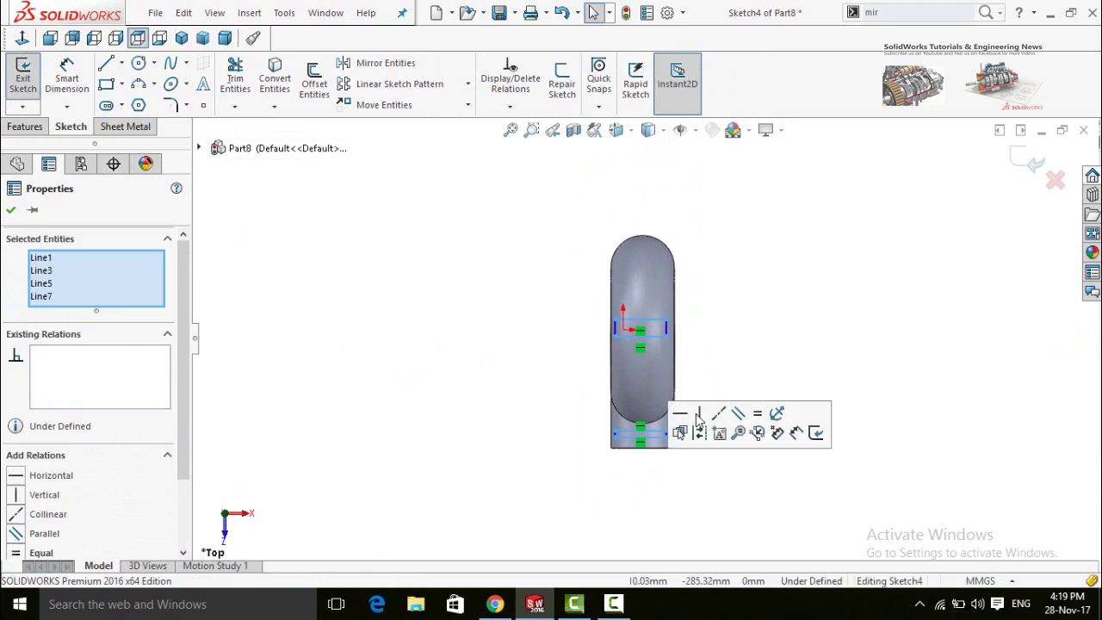
pyautogui.click(756, 414)
pyautogui.moveTo(645, 202); pyautogui.dragTo(694, 471)
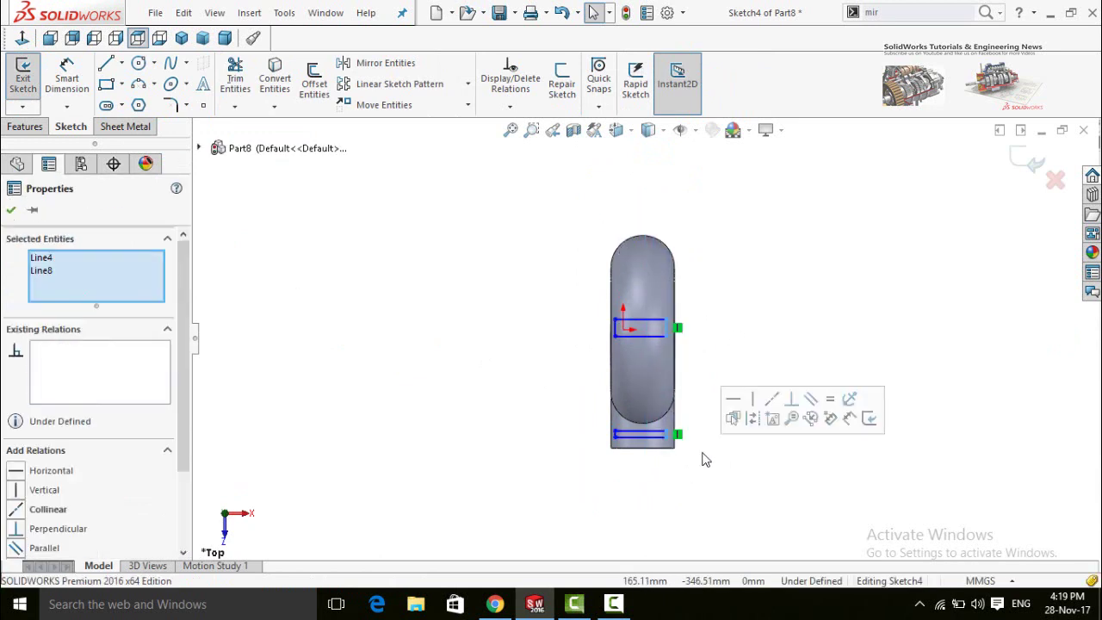
pyautogui.click(831, 401)
# Step: Draw connected centerlines from the pipe-end edge's midpoint through the lower rectangle's bottom midpoint to the upper rectangle's bottom midpoint
pyautogui.scroll(-2, 665, 465)
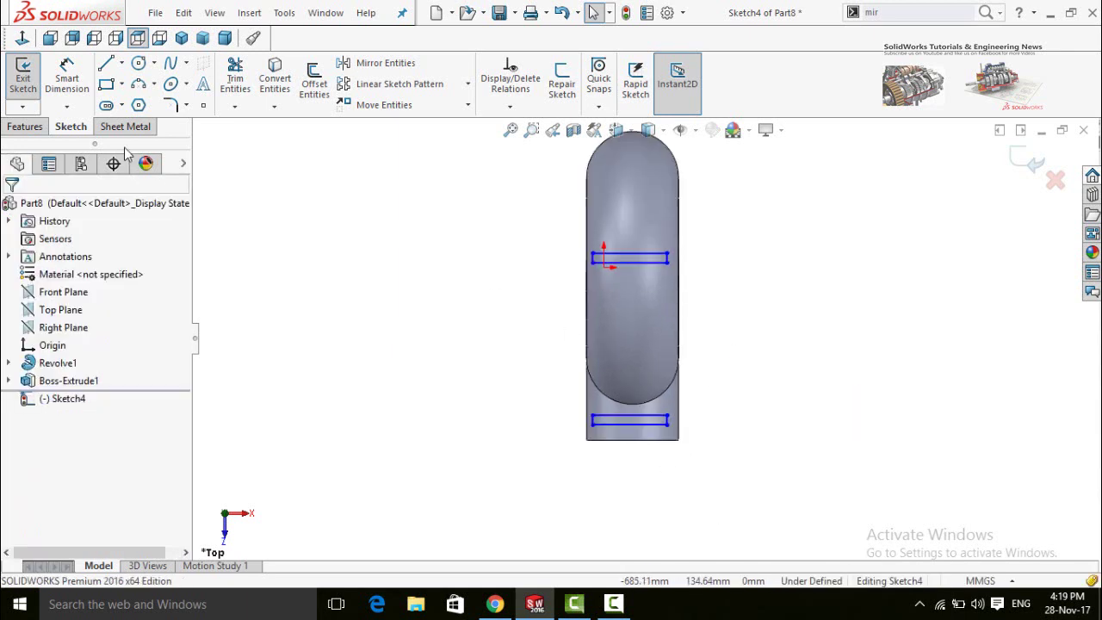
pyautogui.click(122, 63)
pyautogui.click(138, 95)
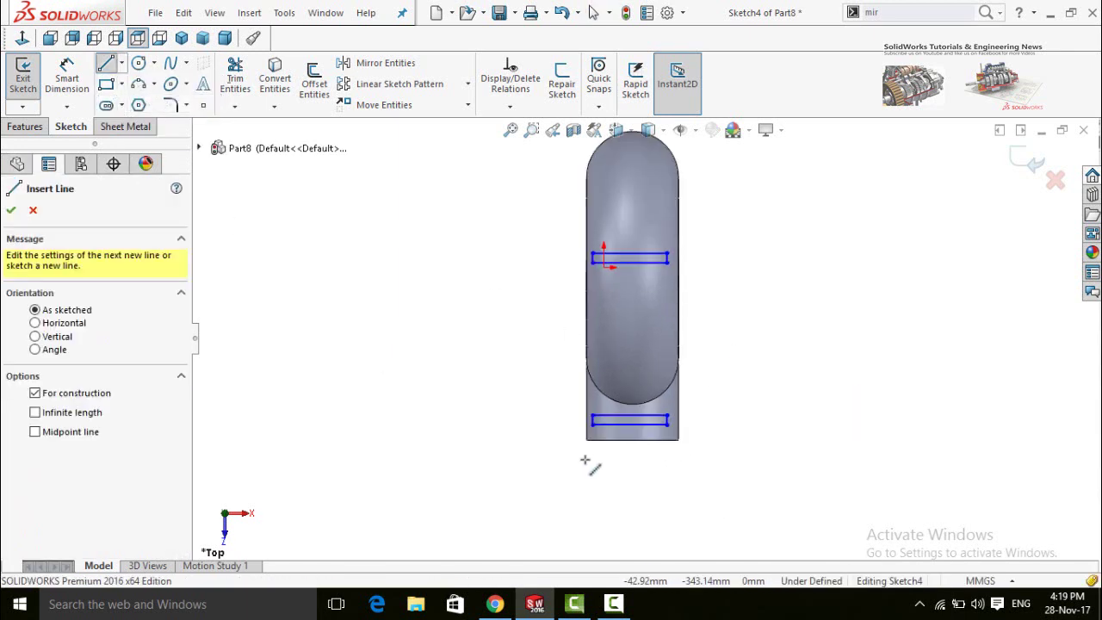
pyautogui.click(631, 440)
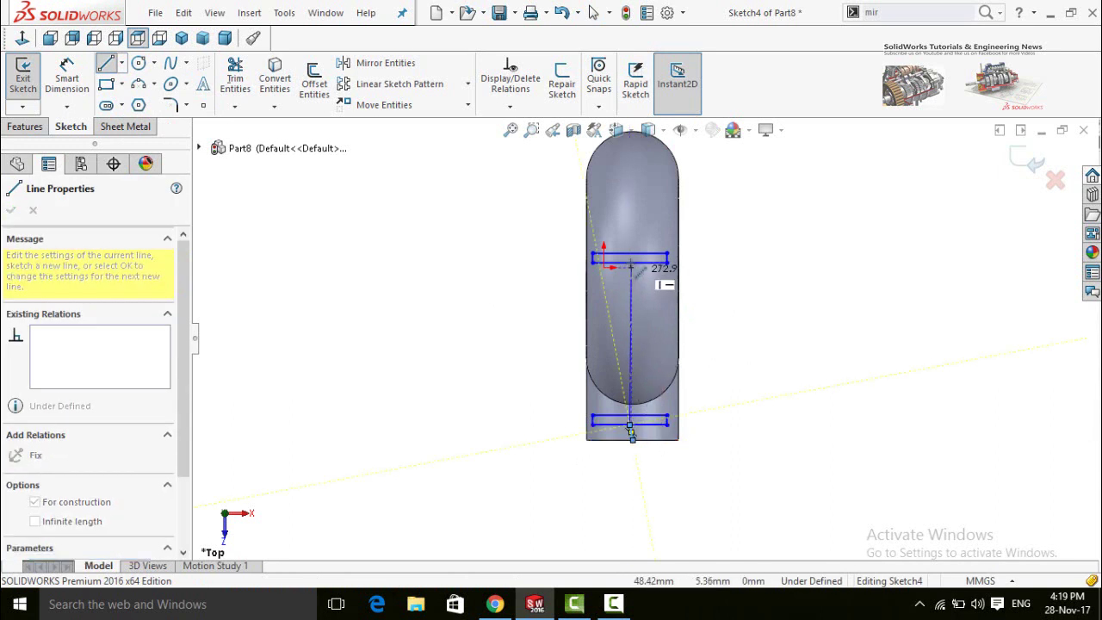
pyautogui.click(630, 259)
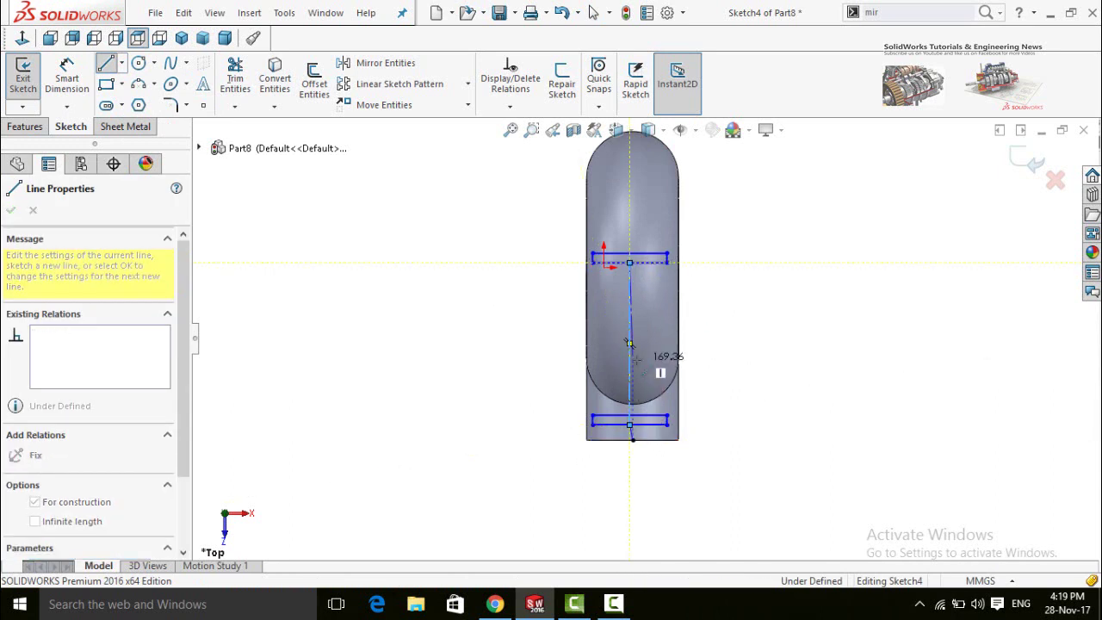
pyautogui.press('Escape')
# Step: Make the short centerline segment between the pipe-end edge and the lower rectangle vertical
pyautogui.click(632, 382)
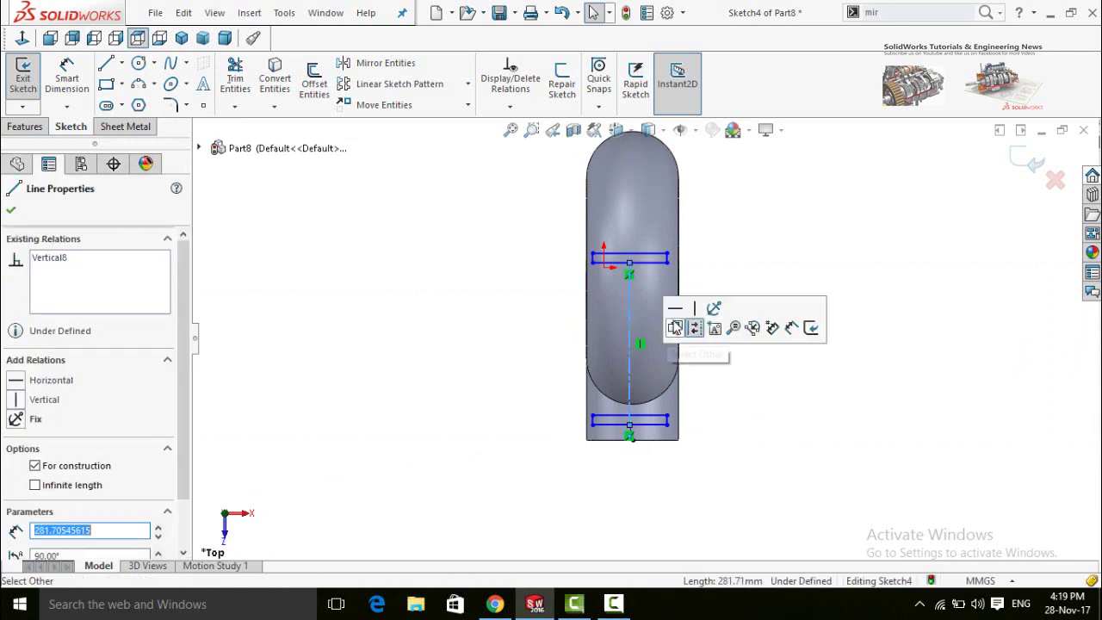
pyautogui.scroll(-5, 633, 425)
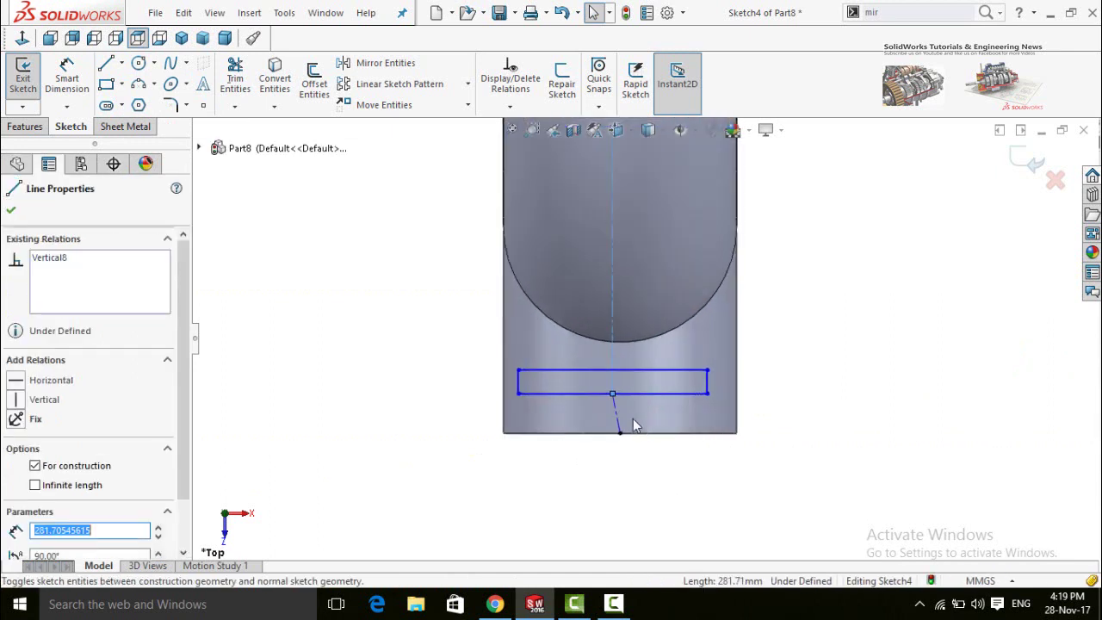
pyautogui.click(617, 418)
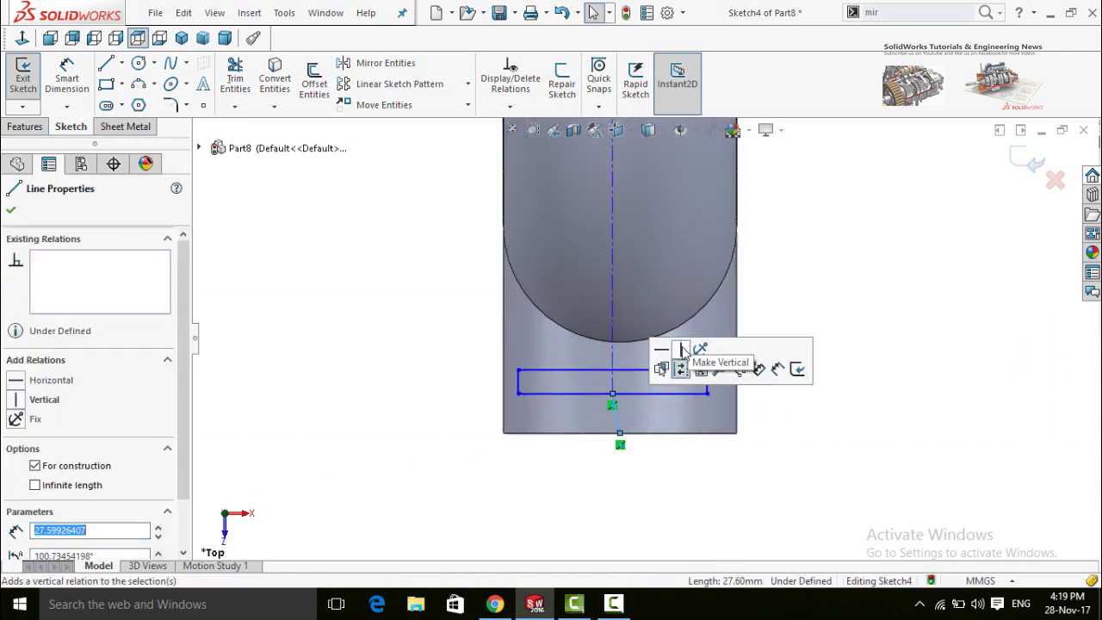
pyautogui.click(681, 350)
pyautogui.click(798, 305)
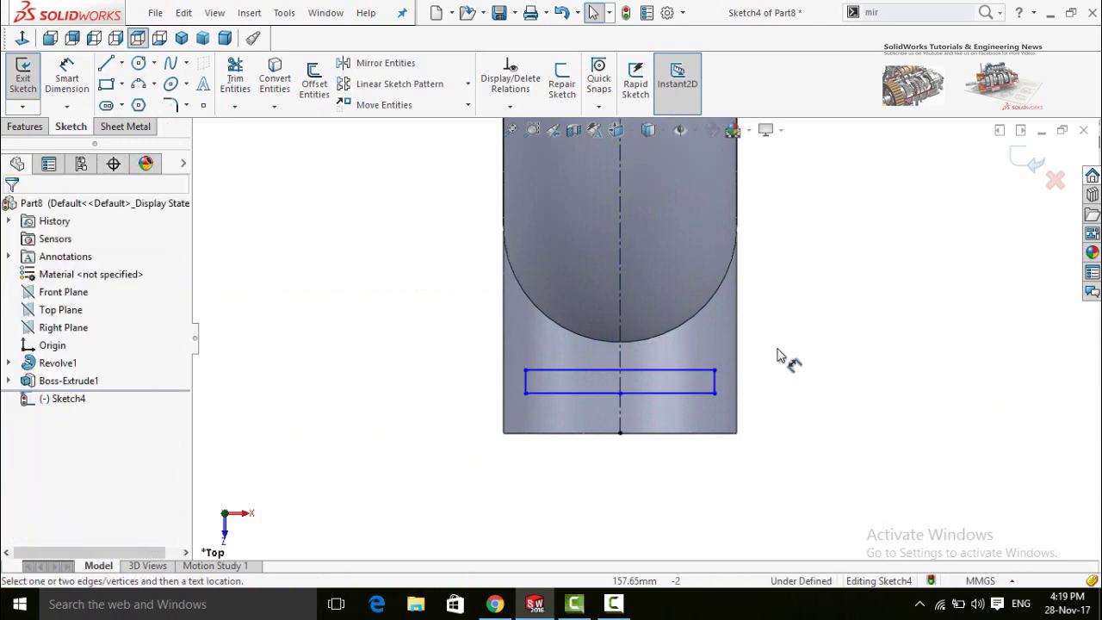
# Step: Dimension the lower rectangle 140 mm wide and 10 mm high
pyautogui.click(696, 395)
pyautogui.click(603, 508)
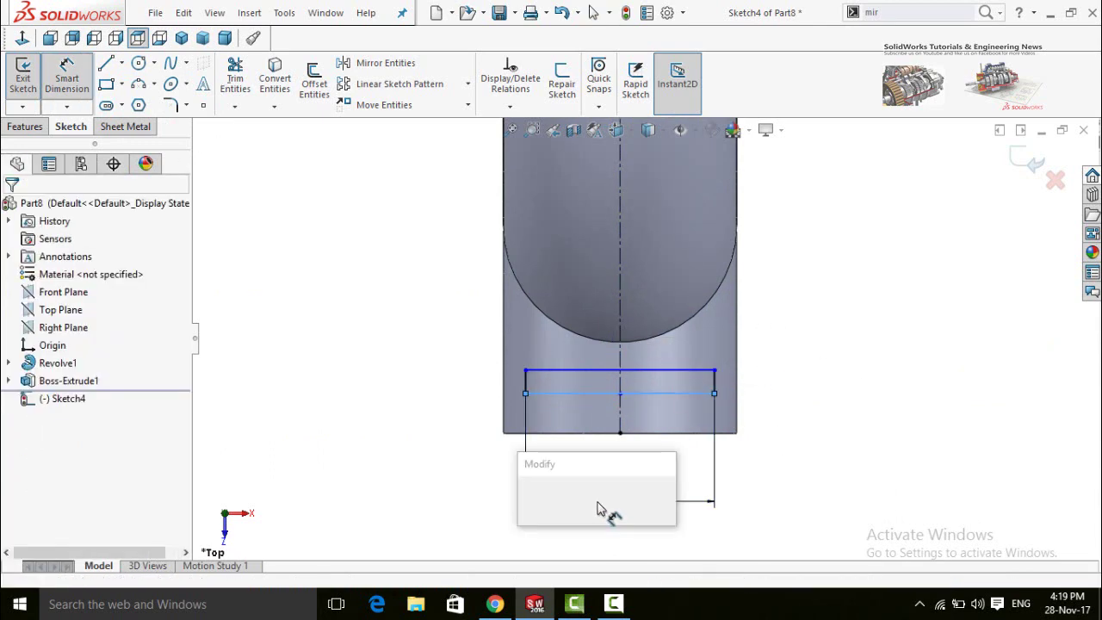
pyautogui.write('14')
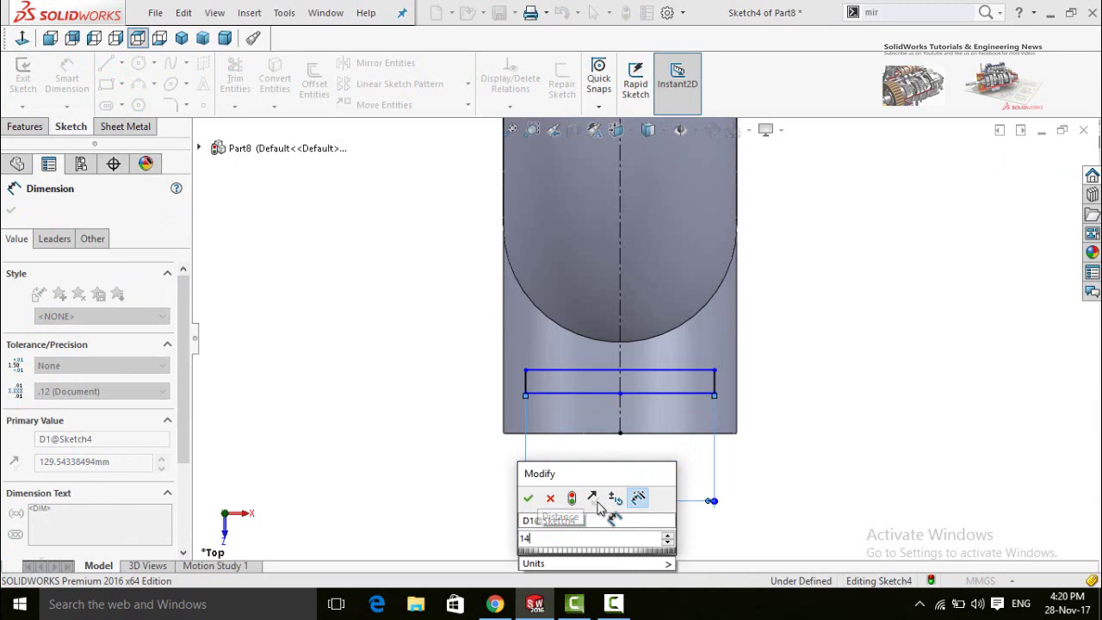
pyautogui.write('0')
pyautogui.press('Return')
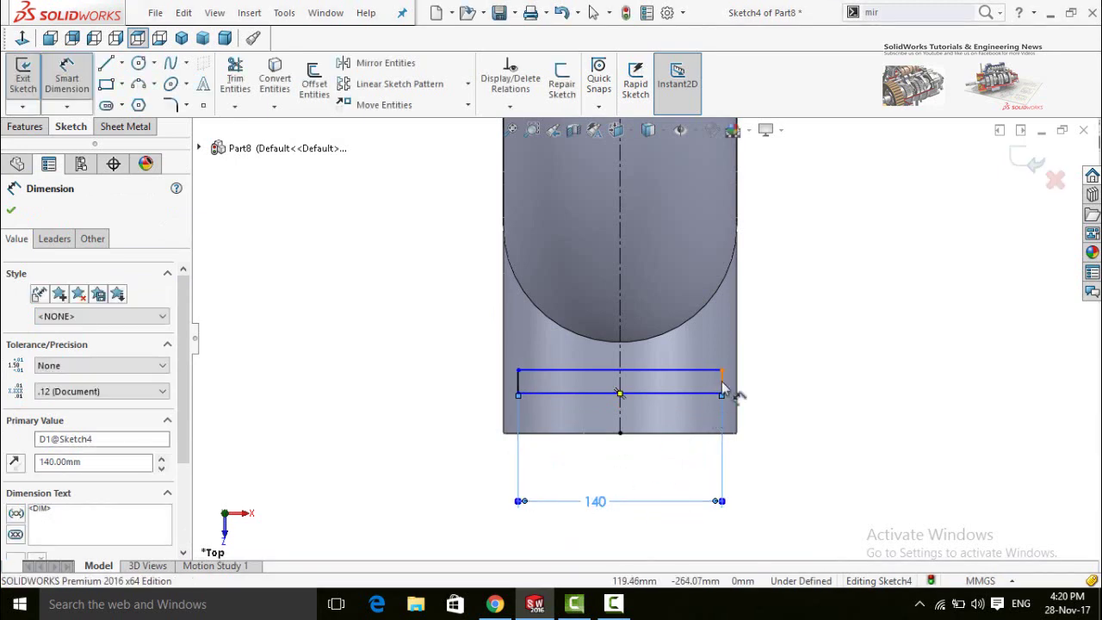
pyautogui.click(723, 390)
pyautogui.click(818, 470)
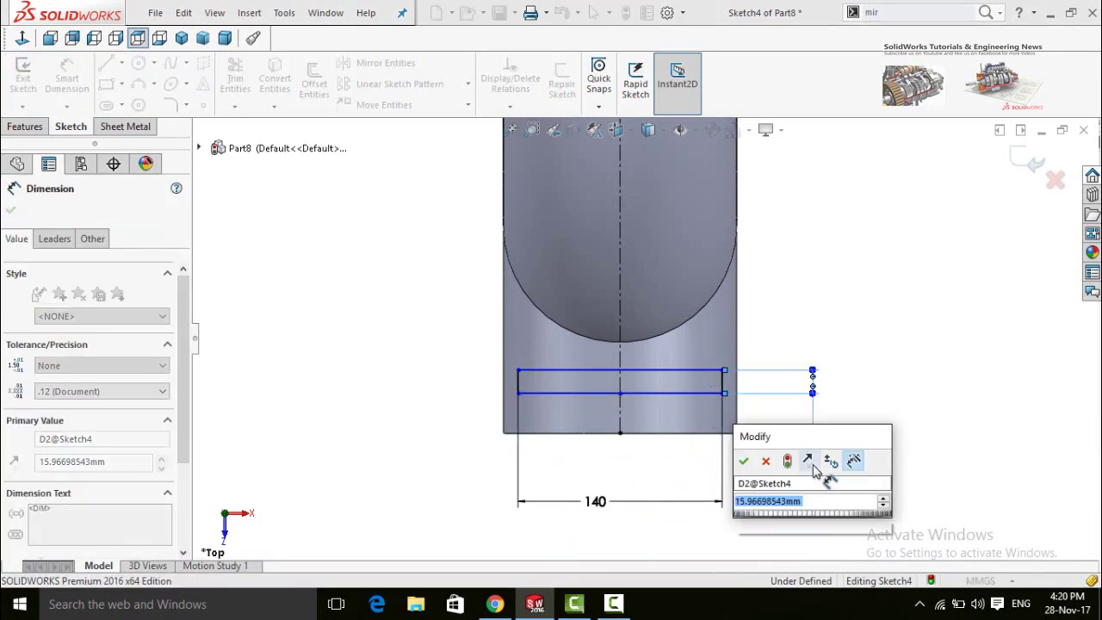
pyautogui.write('10')
pyautogui.press('Return')
pyautogui.press('f')
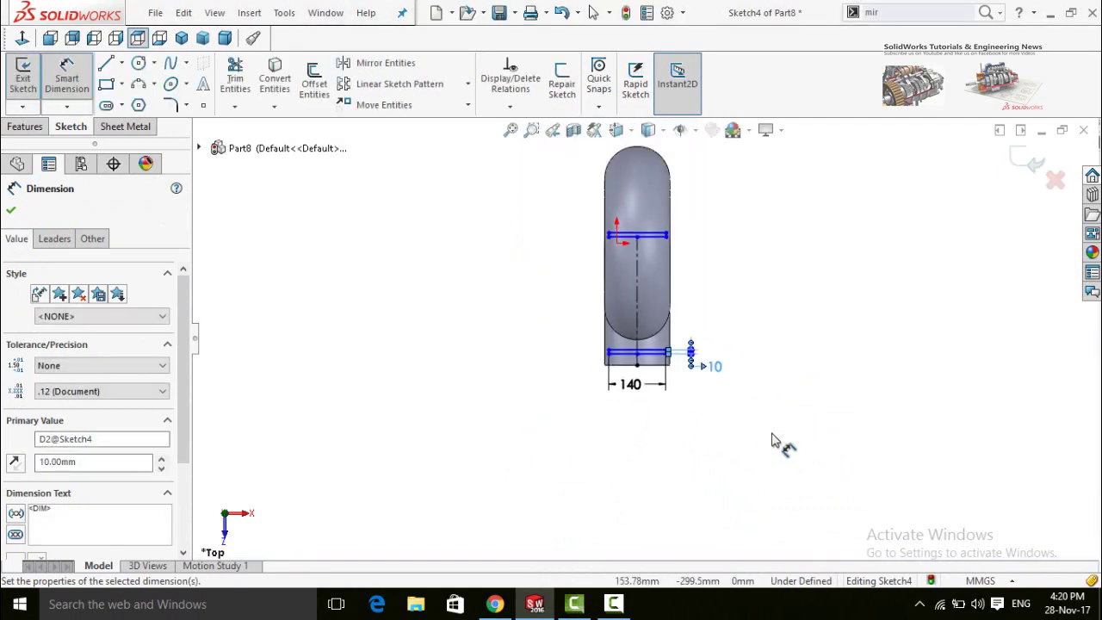
pyautogui.scroll(-1, 586, 289)
pyautogui.press('Escape')
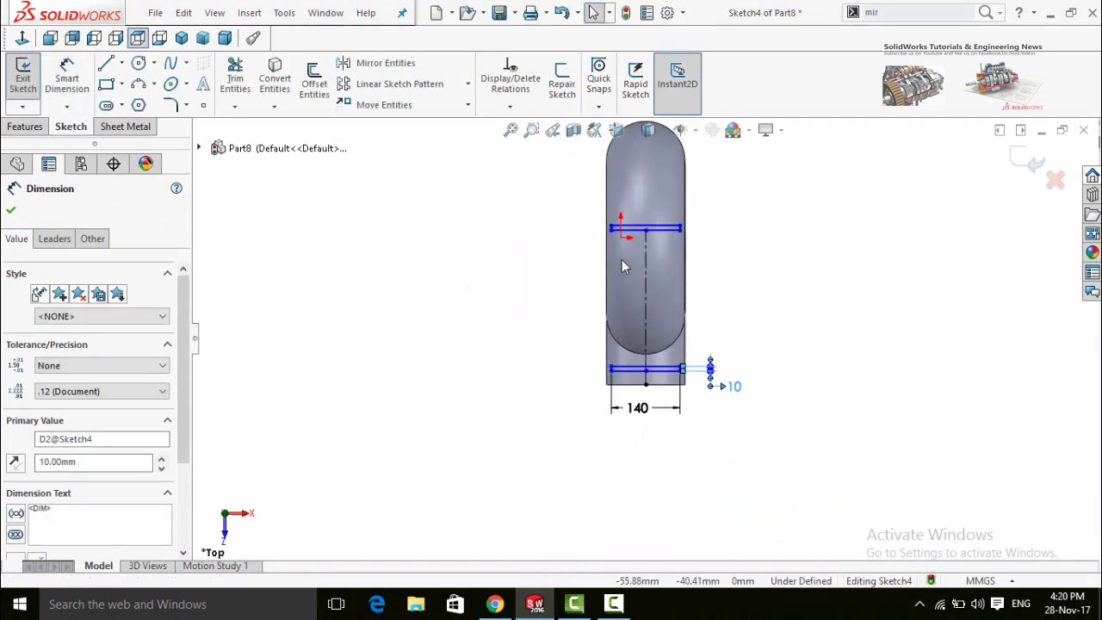
# Step: Set the distance between the upper rectangle's bottom line and the lower rectangle's top line to 250 mm
pyautogui.moveTo(515, 329); pyautogui.dragTo(517, 184, button='right')
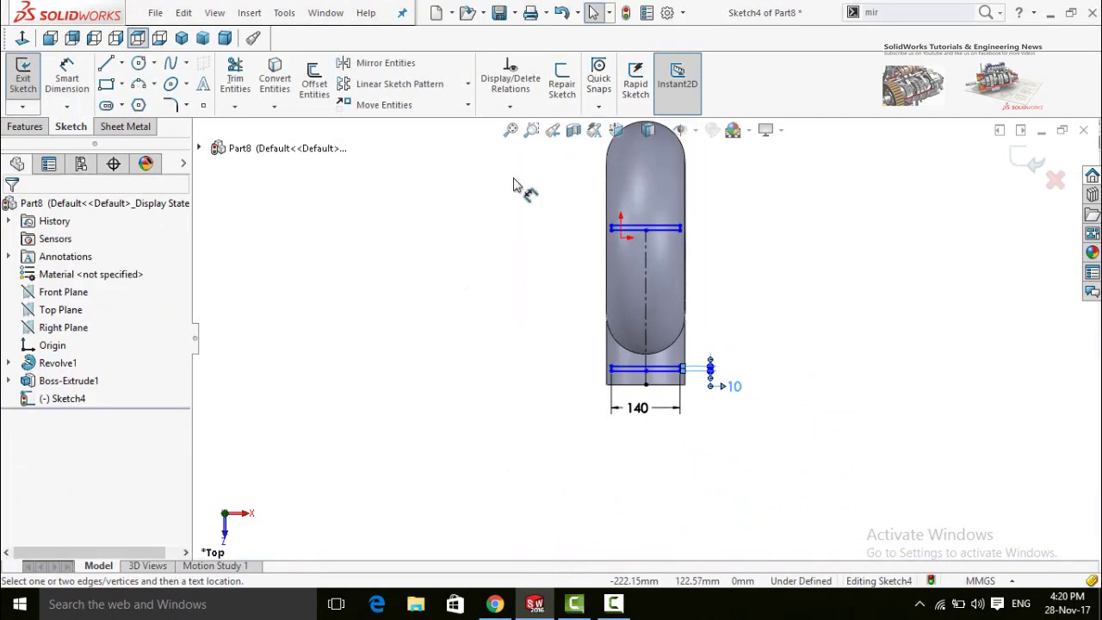
pyautogui.click(659, 231)
pyautogui.click(660, 365)
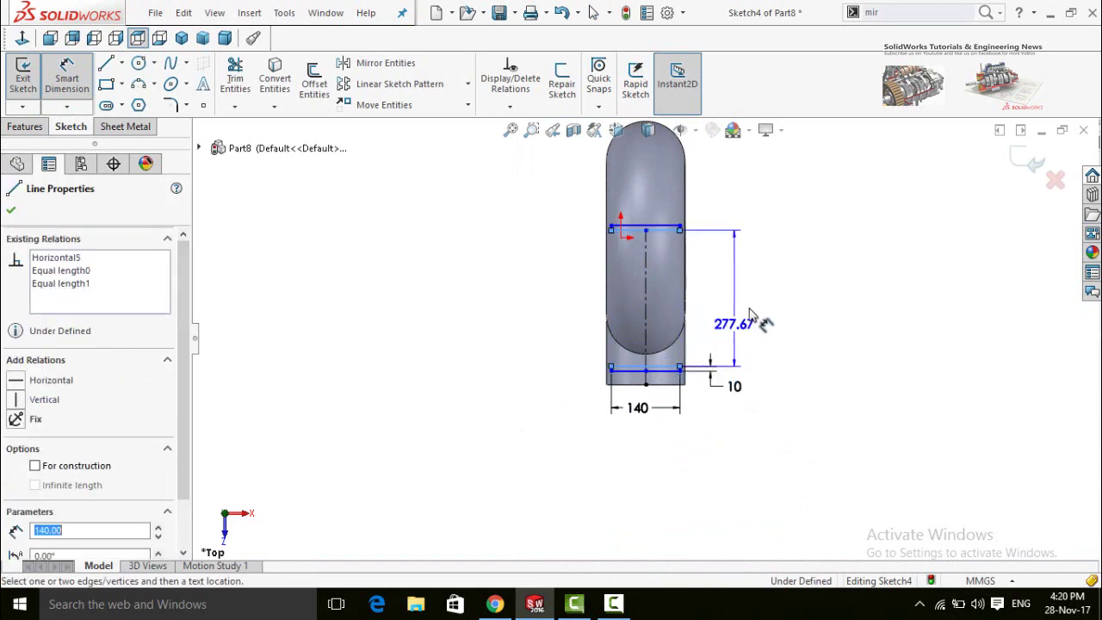
pyautogui.click(750, 315)
pyautogui.write('2')
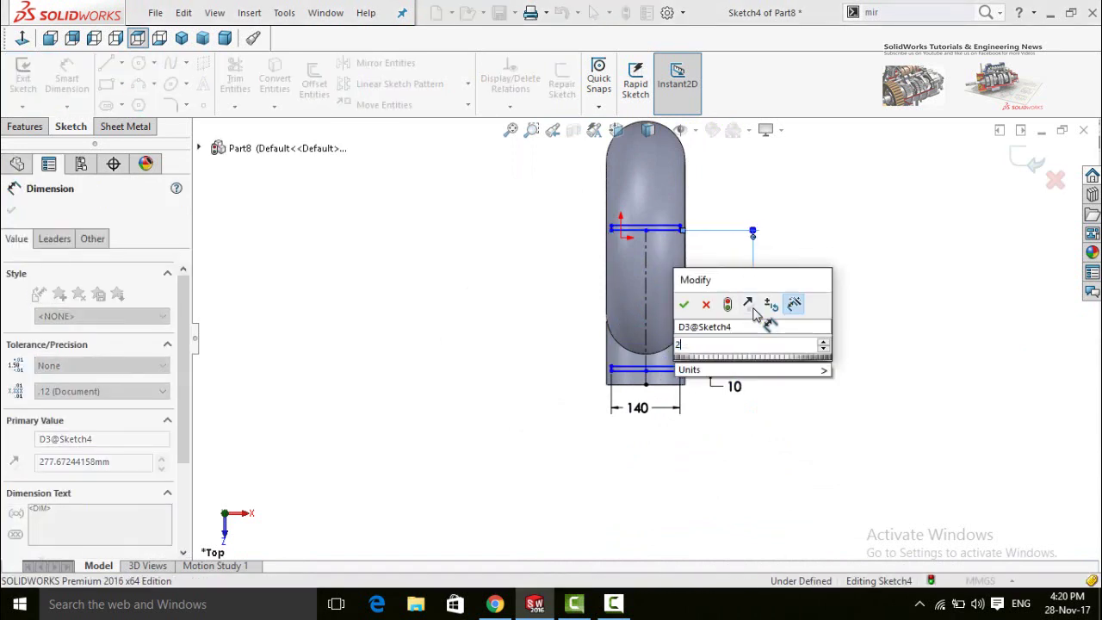
pyautogui.write('50')
pyautogui.click(684, 304)
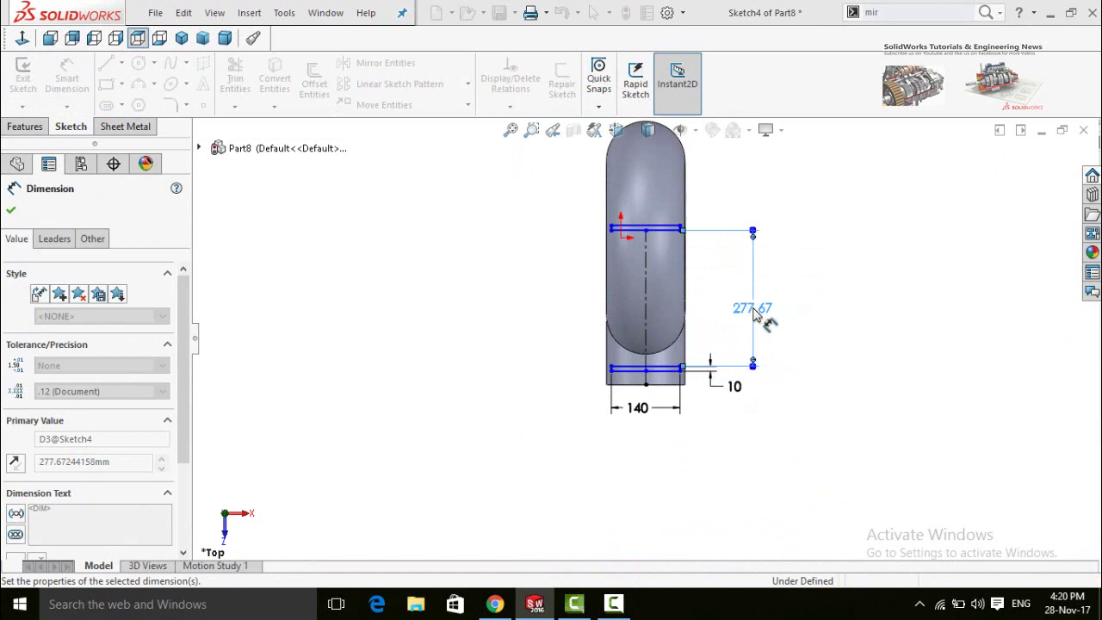
pyautogui.click(660, 387)
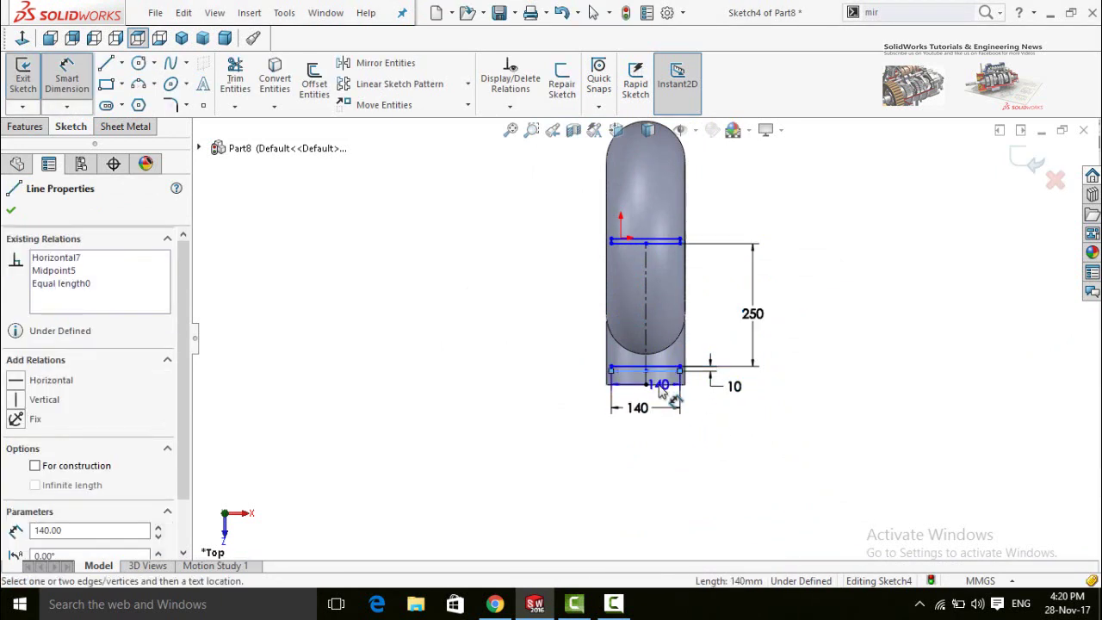
pyautogui.click(537, 419)
pyautogui.click(607, 411)
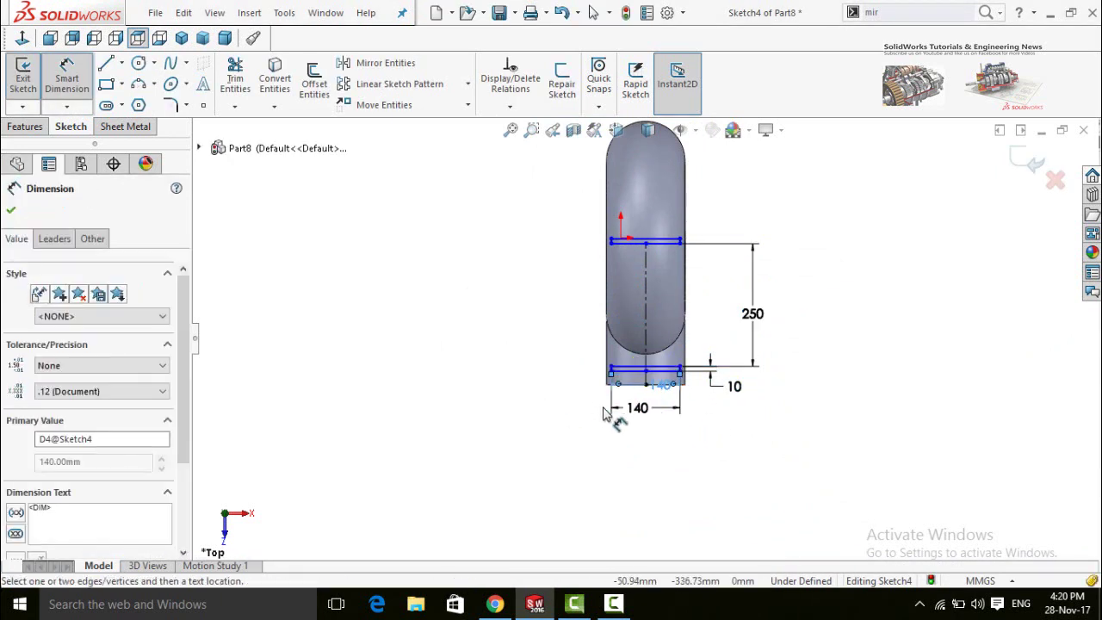
pyautogui.scroll(-2, 706, 398)
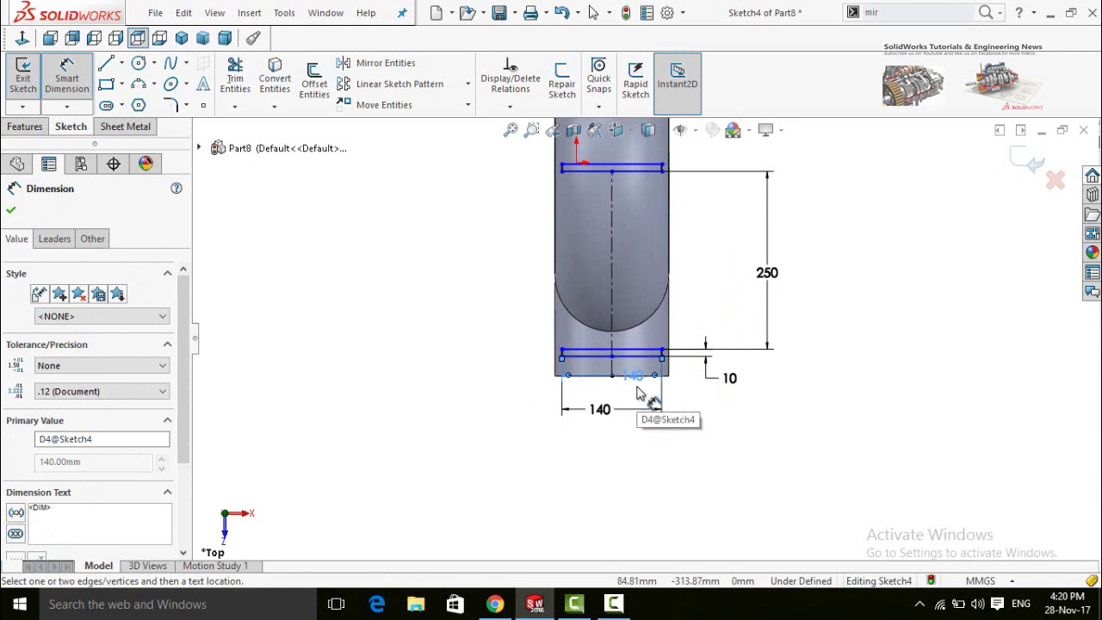
pyautogui.click(641, 392)
pyautogui.click(634, 379)
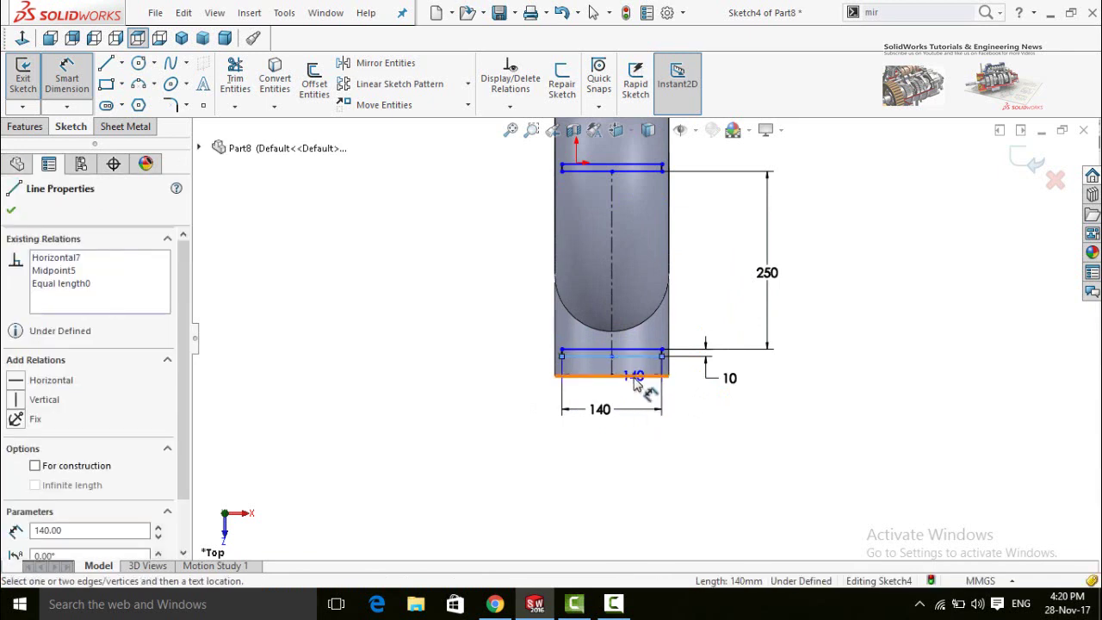
pyautogui.click(482, 399)
pyautogui.click(659, 411)
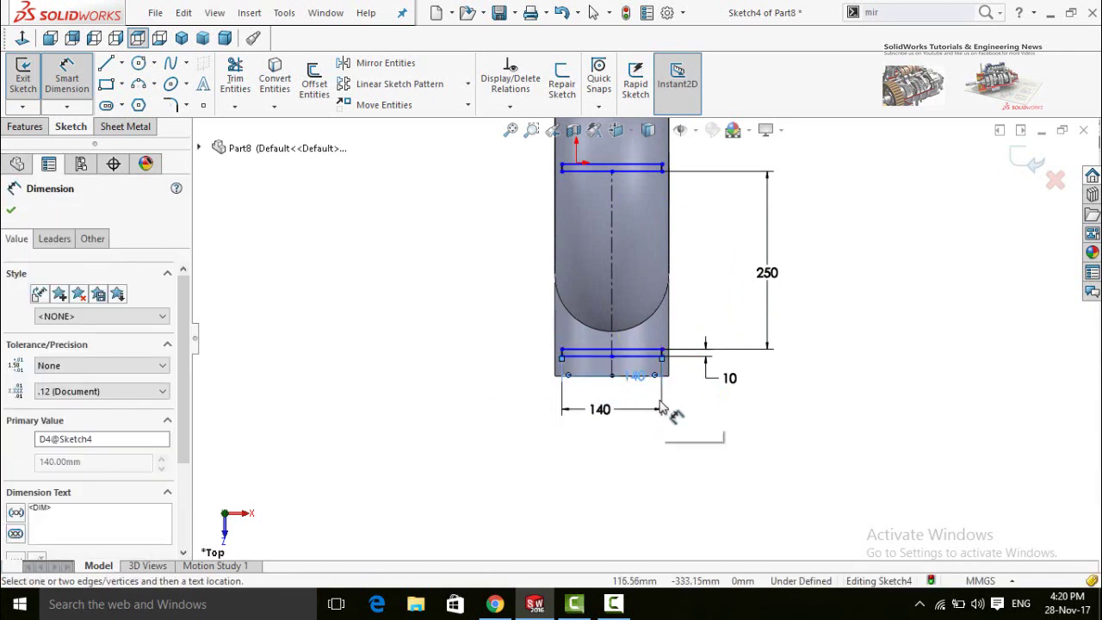
pyautogui.click(660, 401)
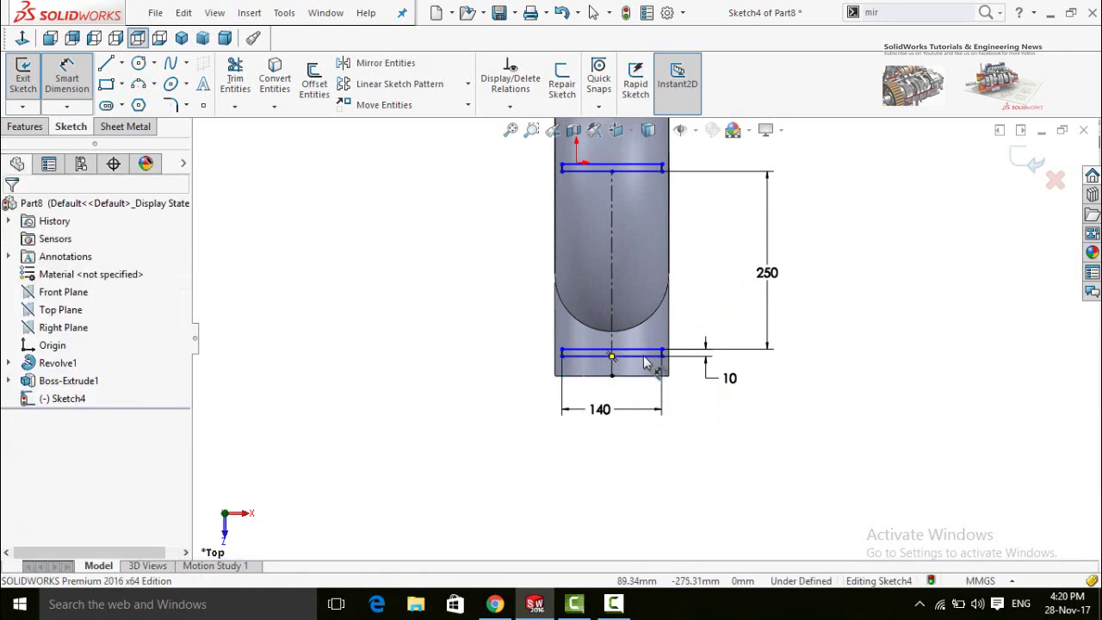
# Step: Set the distance from the lower rectangle's bottom line to the pipe-end edge to 25 mm
pyautogui.click(646, 354)
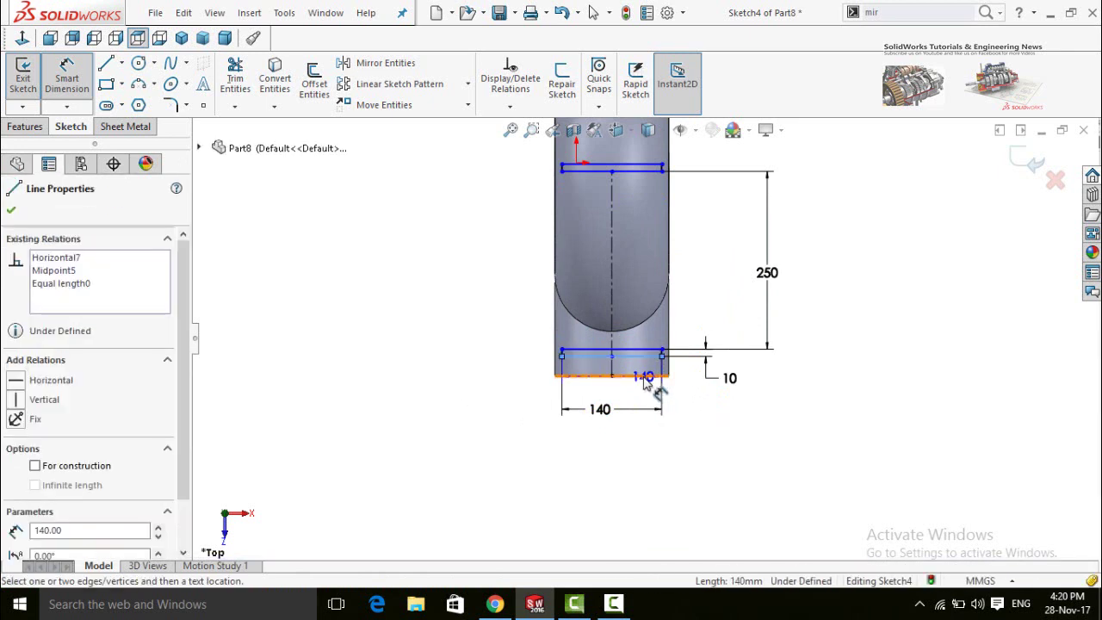
pyautogui.click(646, 379)
pyautogui.click(471, 424)
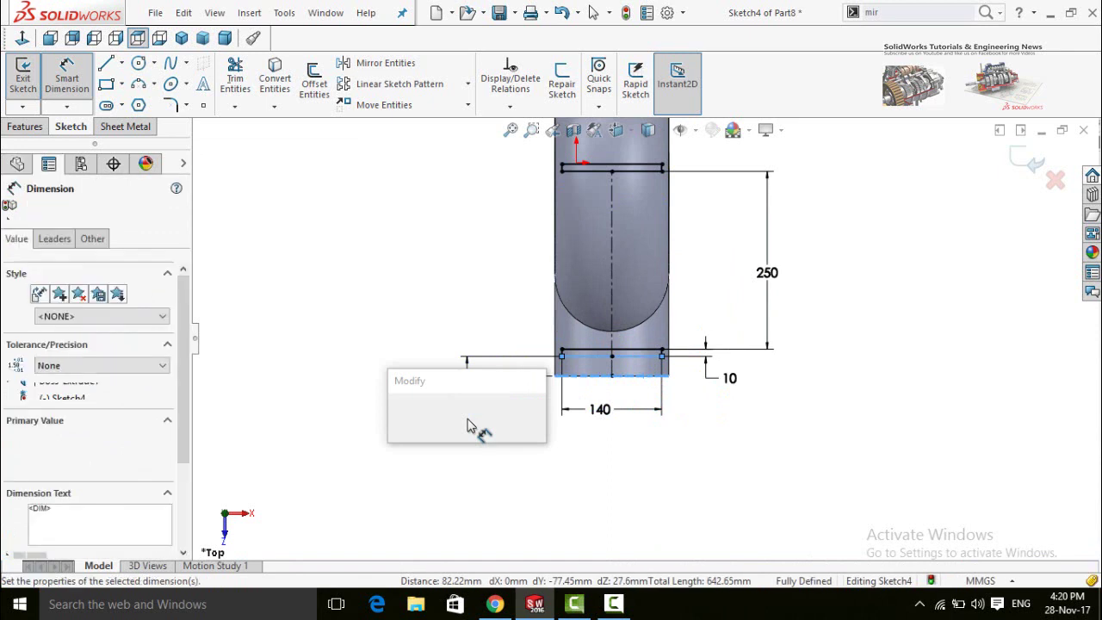
pyautogui.write('25')
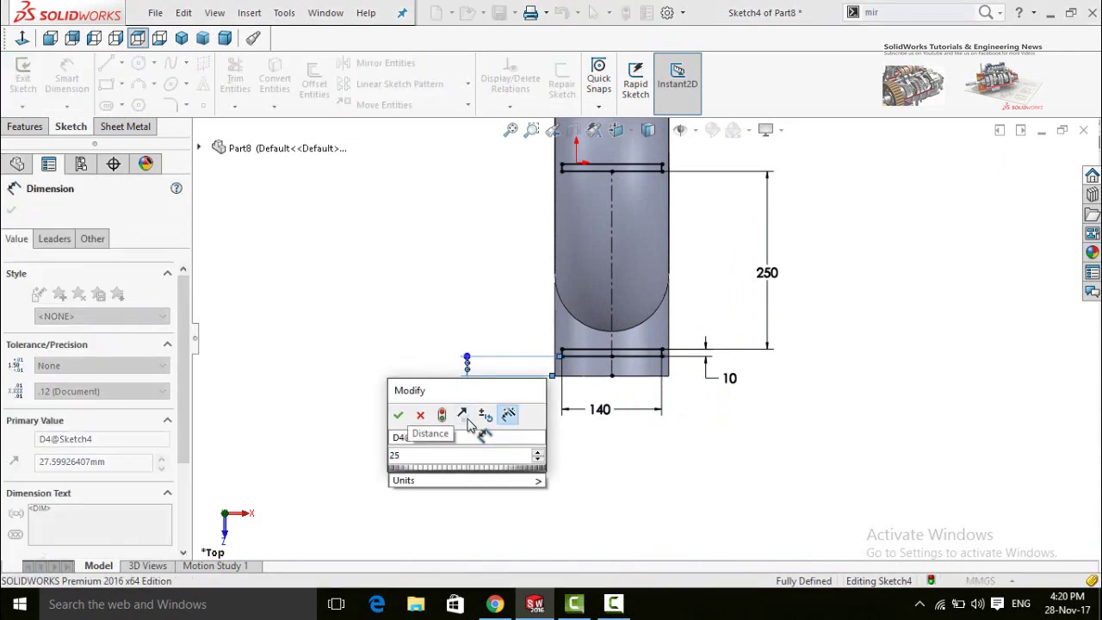
pyautogui.press('Return')
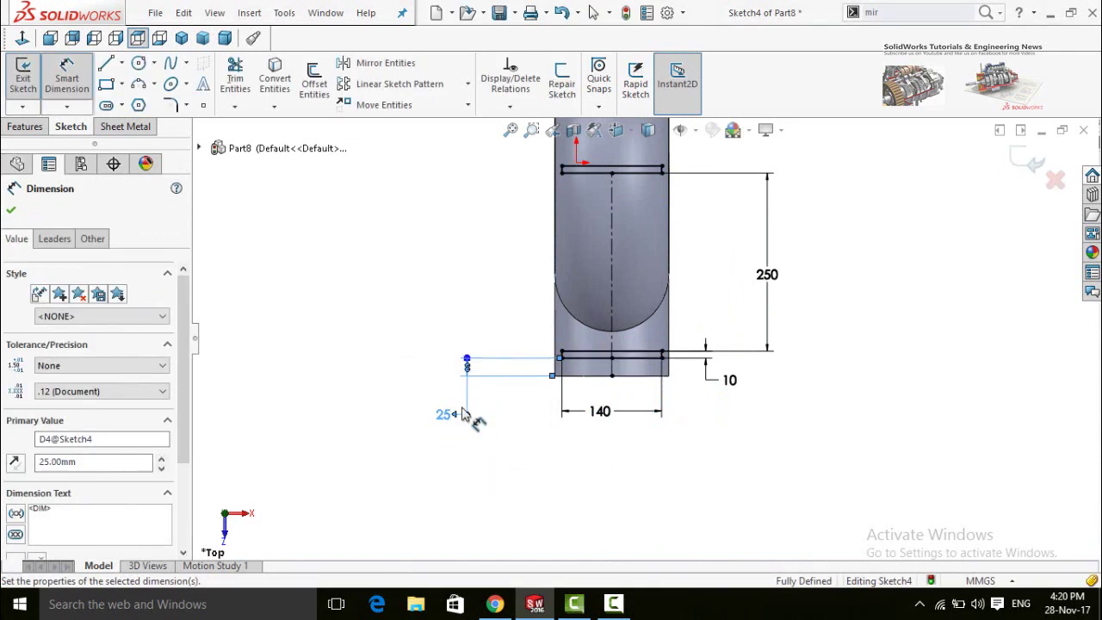
pyautogui.press('Escape')
pyautogui.press('f')
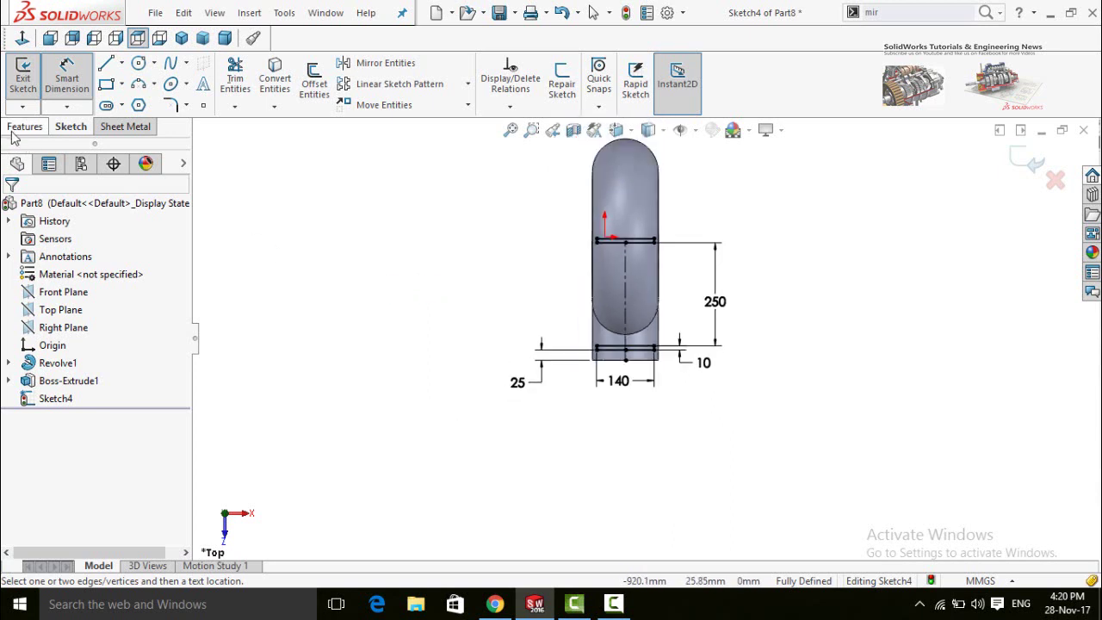
# Step: Begin a boss extrude of the two rectangles, starting from a 350 mm offset with the offset direction reversed
pyautogui.click(23, 127)
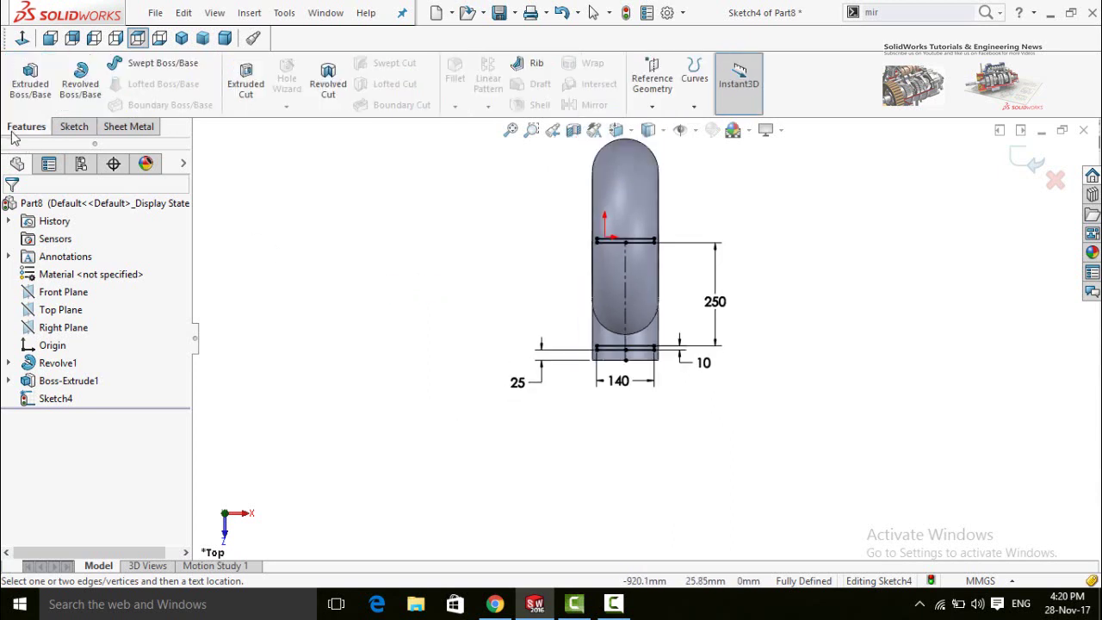
pyautogui.click(30, 77)
pyautogui.moveTo(423, 342); pyautogui.dragTo(521, 294, button='middle')
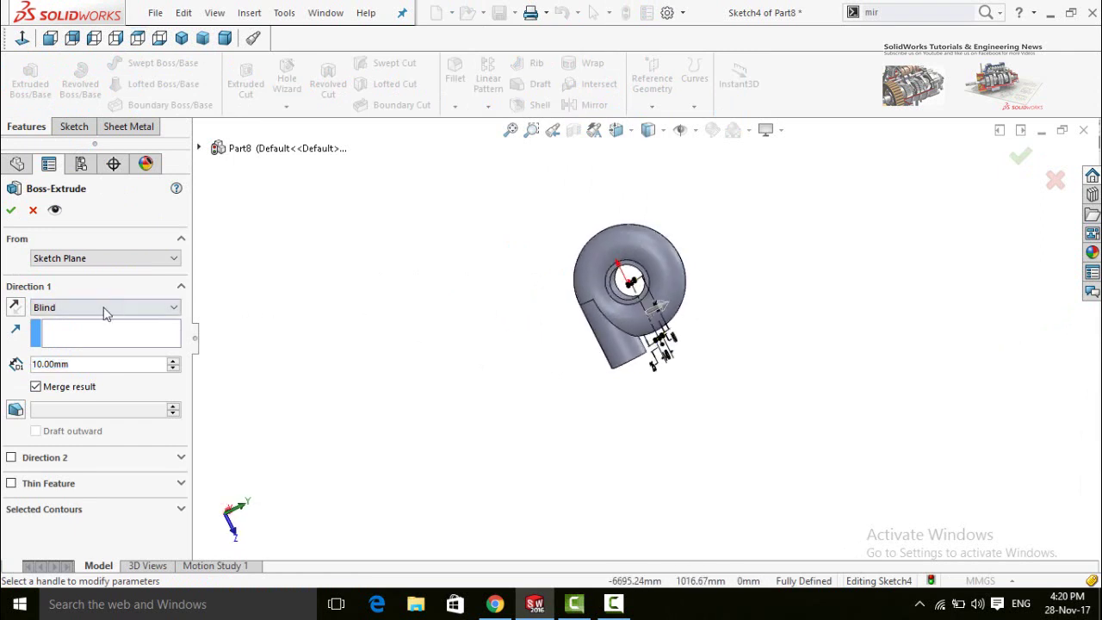
pyautogui.click(74, 259)
pyautogui.click(68, 307)
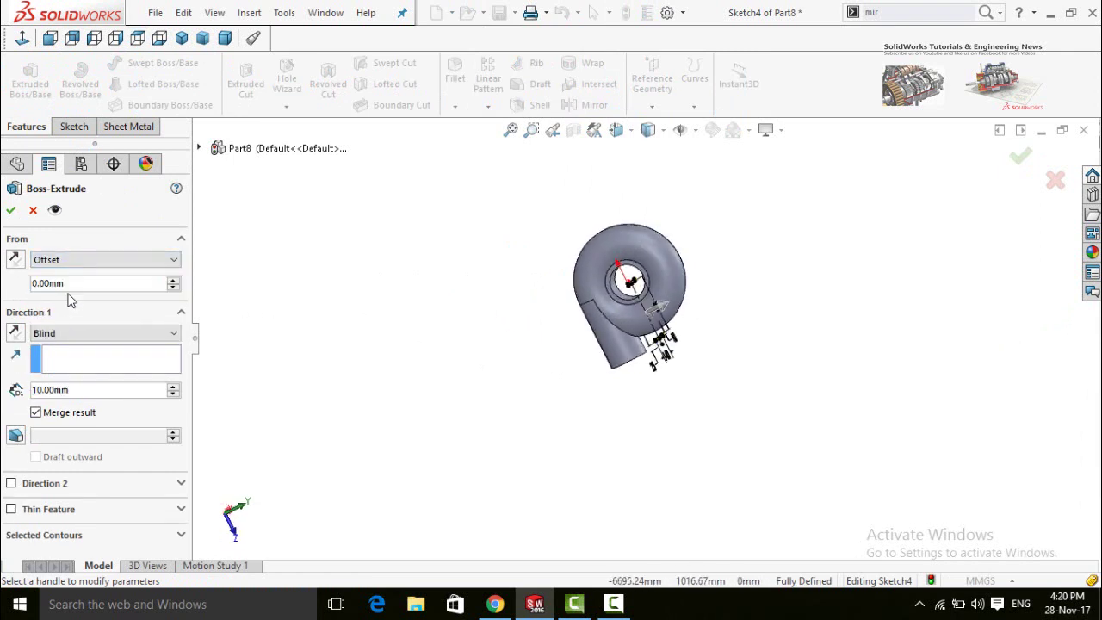
pyautogui.write('3')
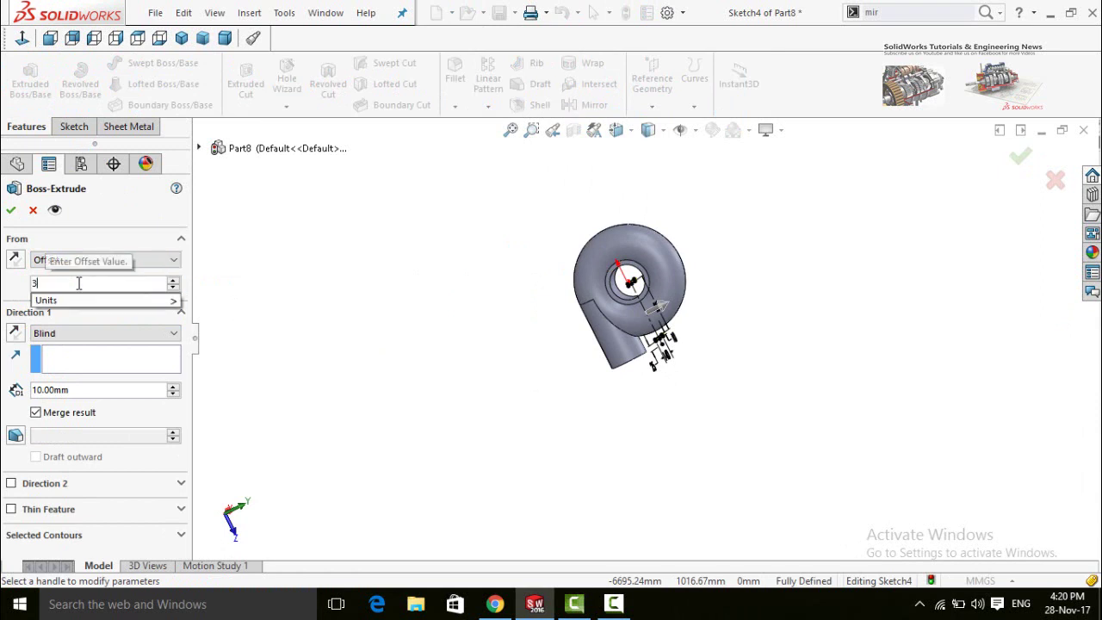
pyautogui.write('50')
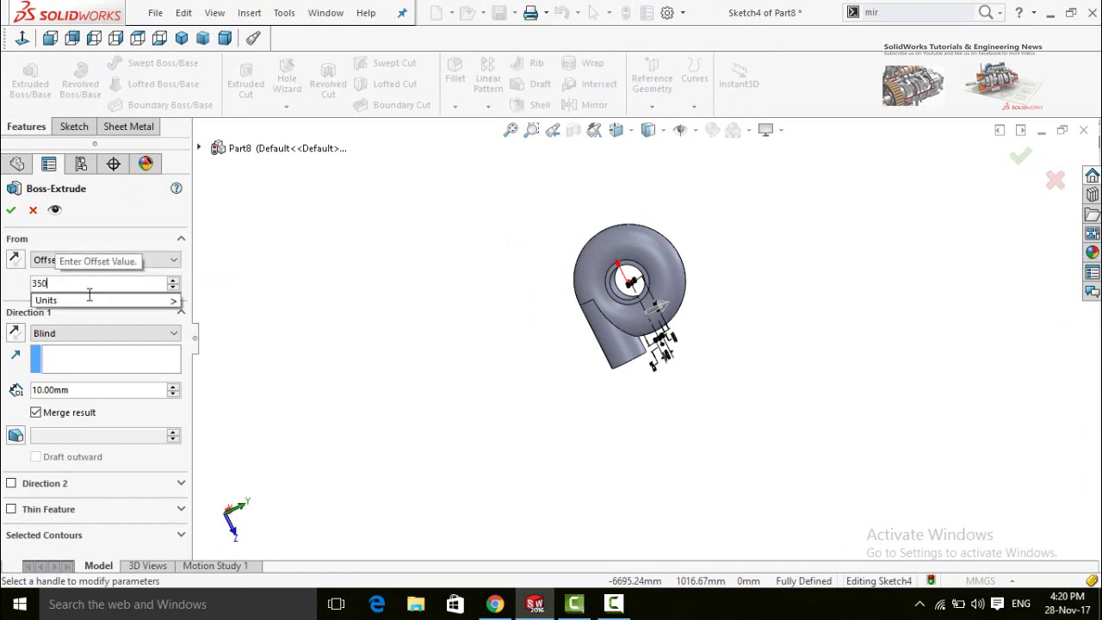
pyautogui.press('Return')
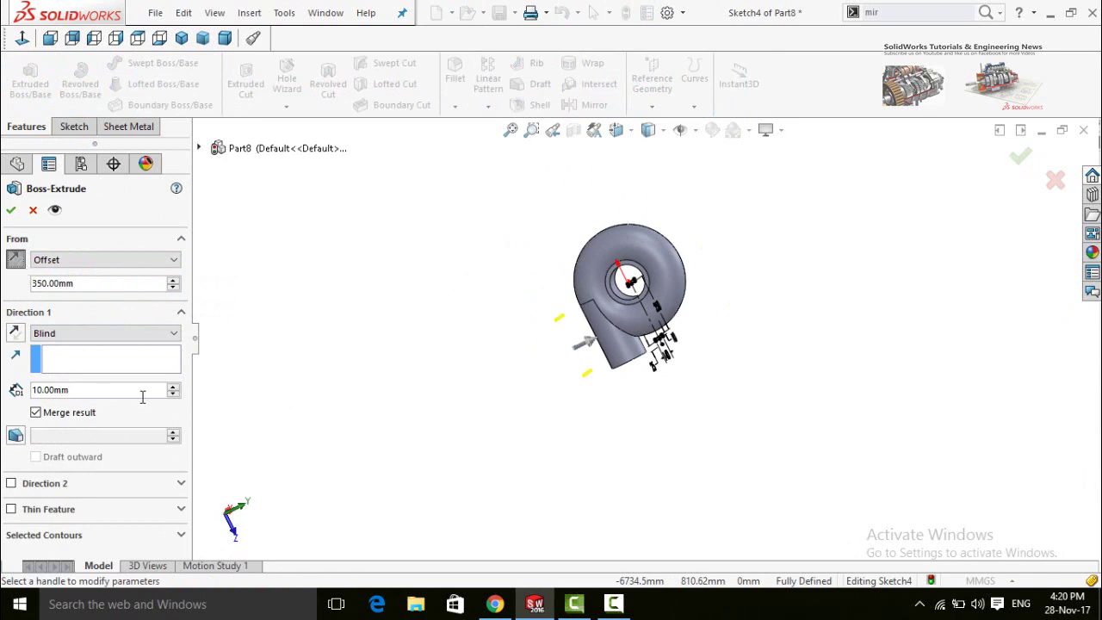
# Step: Extrude both rectangles up to the outlet pipe's cylindrical surface, merging the result
pyautogui.moveTo(443, 337); pyautogui.dragTo(526, 329, button='middle')
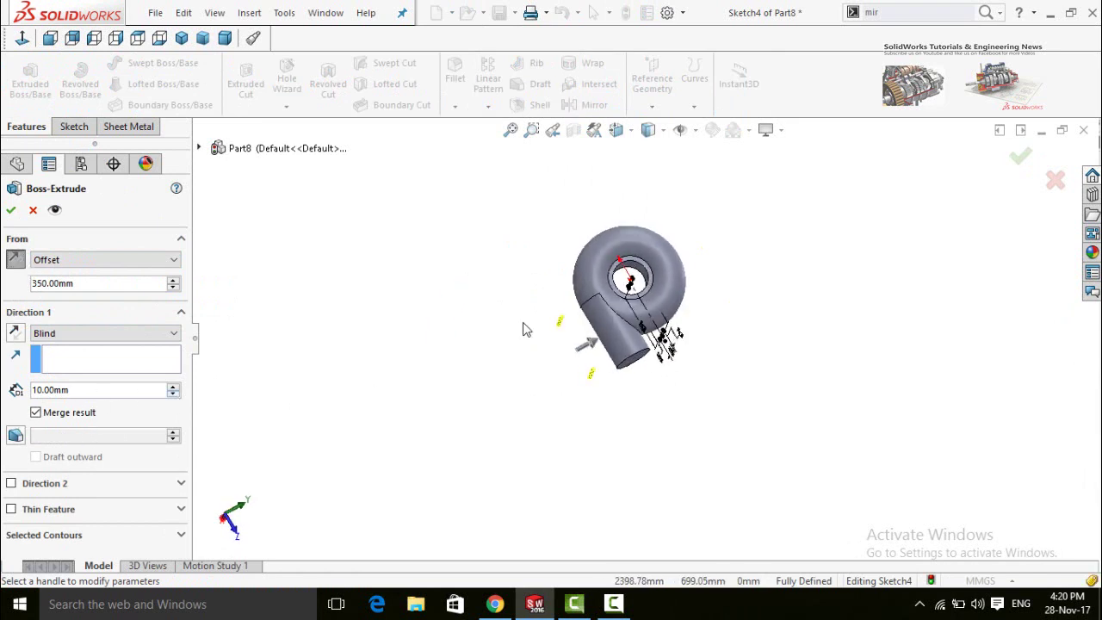
pyautogui.click(612, 340)
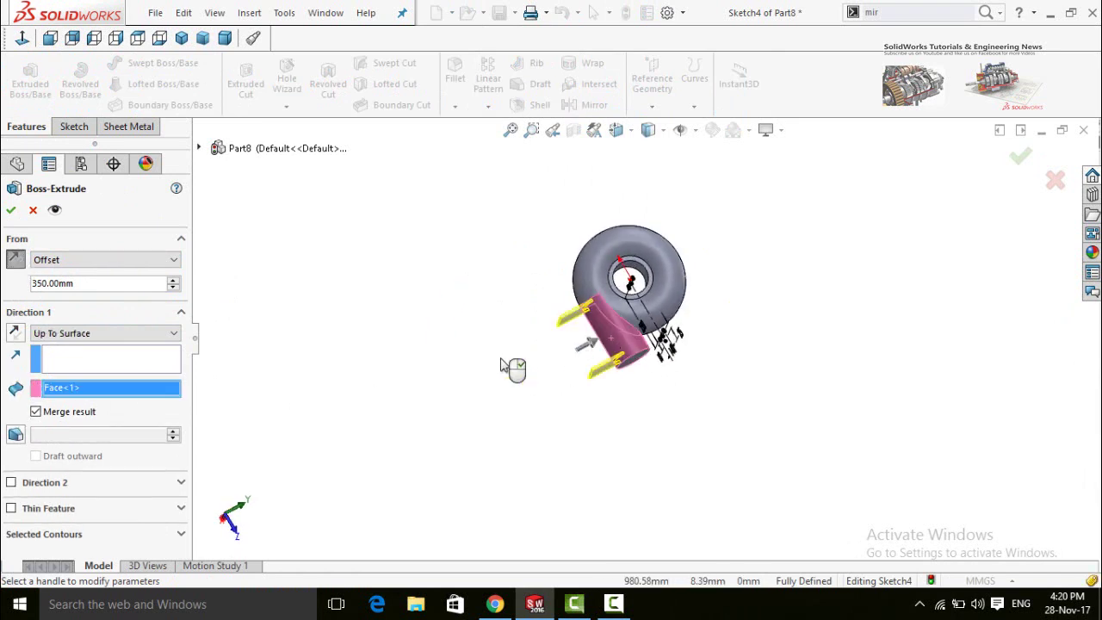
pyautogui.moveTo(410, 281); pyautogui.dragTo(363, 325, button='middle')
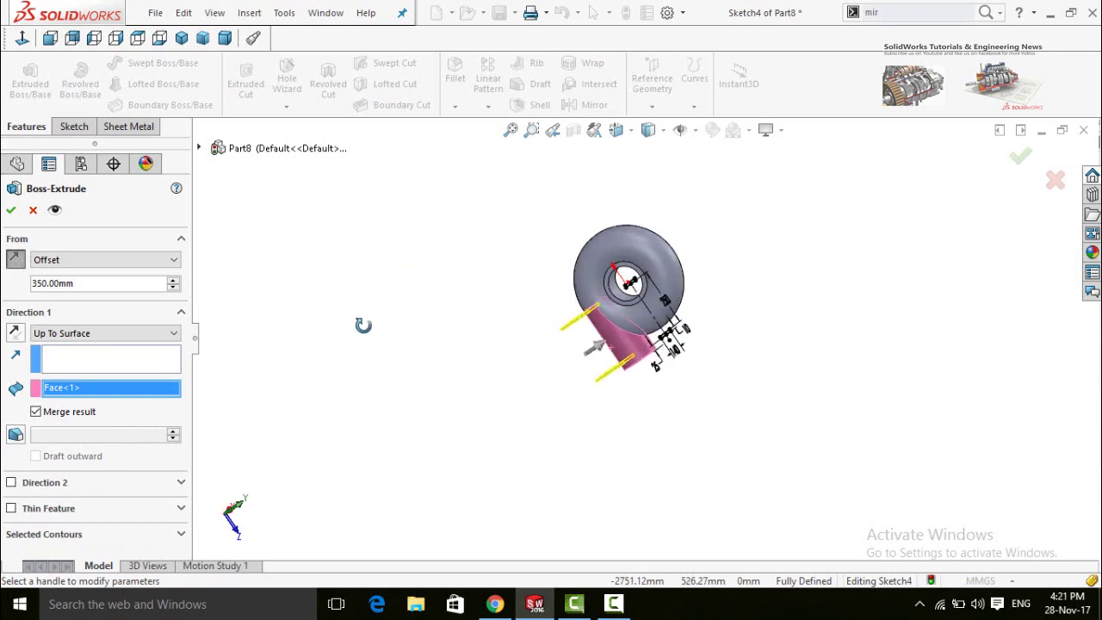
pyautogui.click(11, 211)
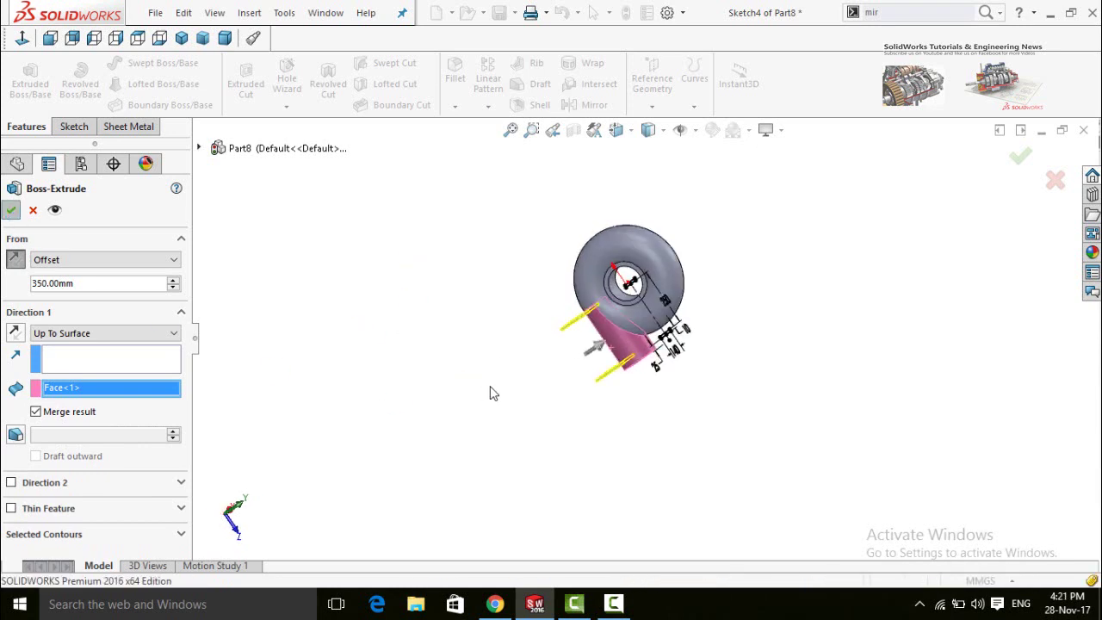
# Step: Open a sketch on the narrow outer face of the plate near the pipe end and view it face-on
pyautogui.moveTo(571, 388); pyautogui.dragTo(734, 252, button='middle')
pyautogui.scroll(-5, 760, 303)
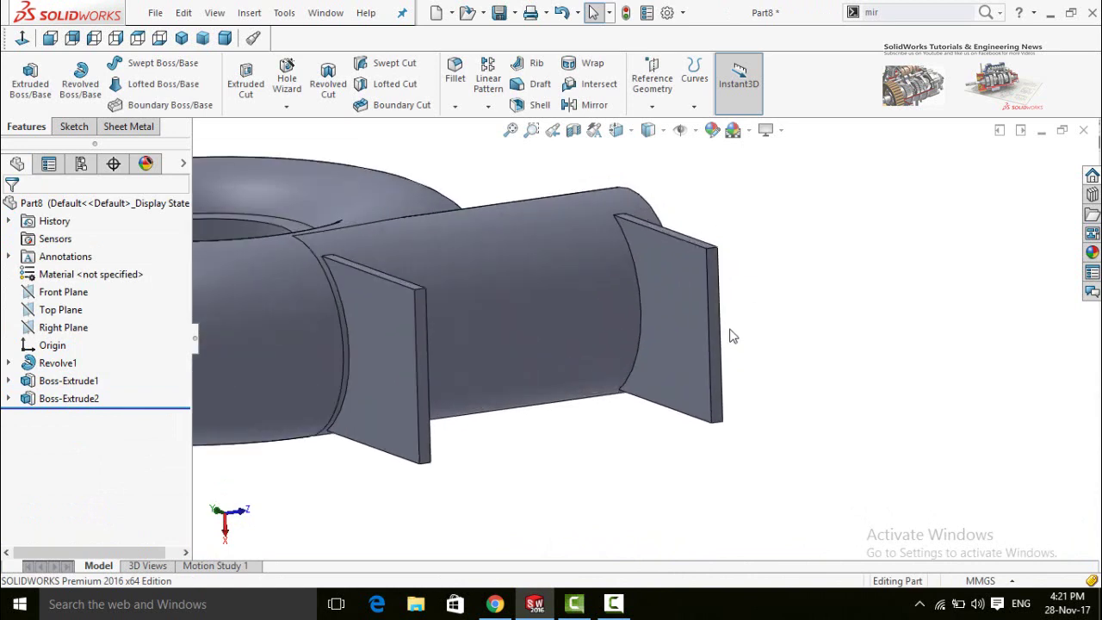
pyautogui.click(715, 338)
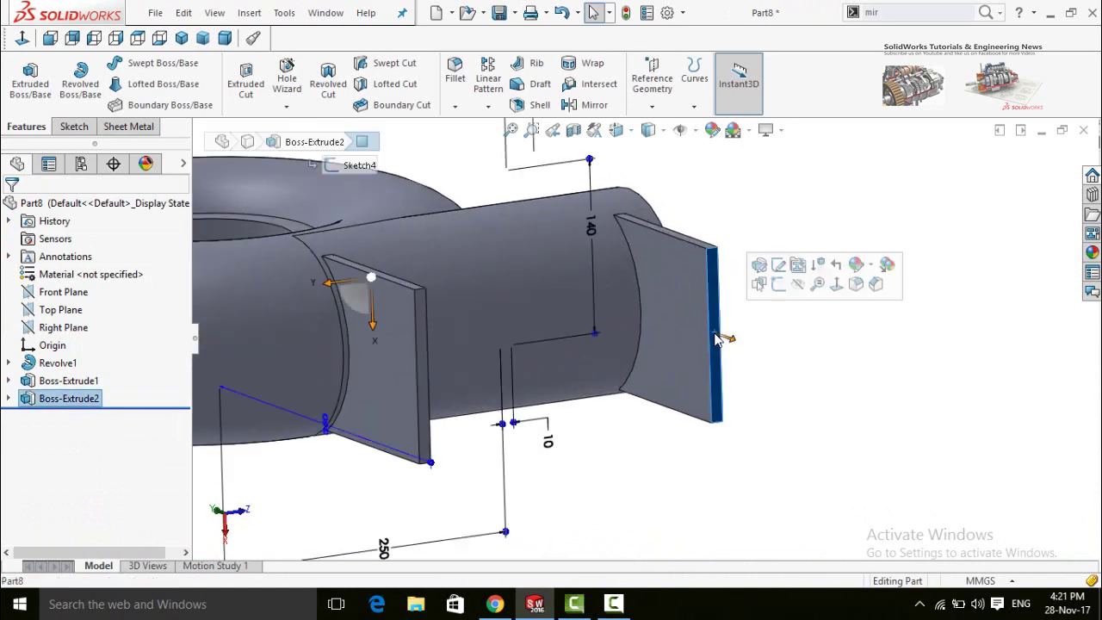
pyautogui.click(778, 286)
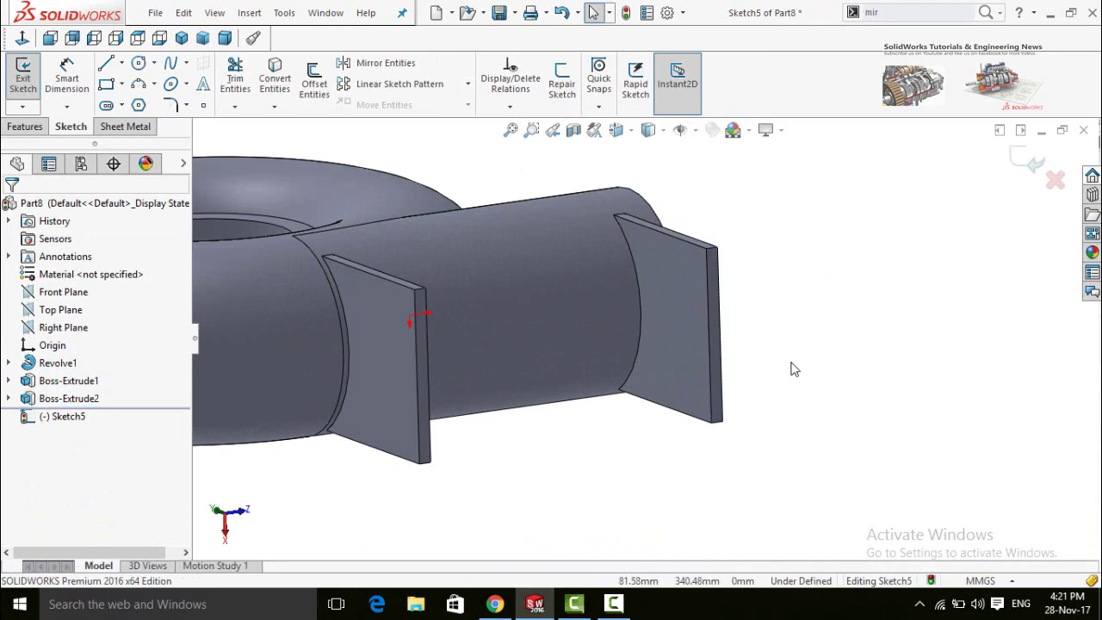
pyautogui.click(21, 38)
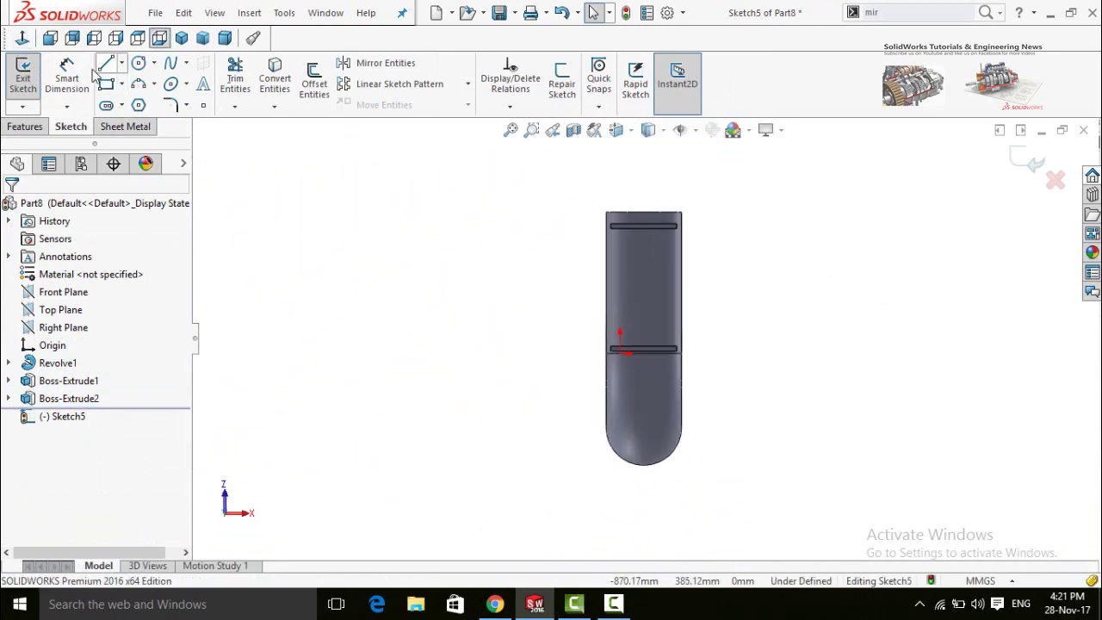
# Step: Sketch a corner rectangle spanning the outer ends of both support plates and extrude it 10 mm back toward the pipe, merging the result
pyautogui.click(106, 84)
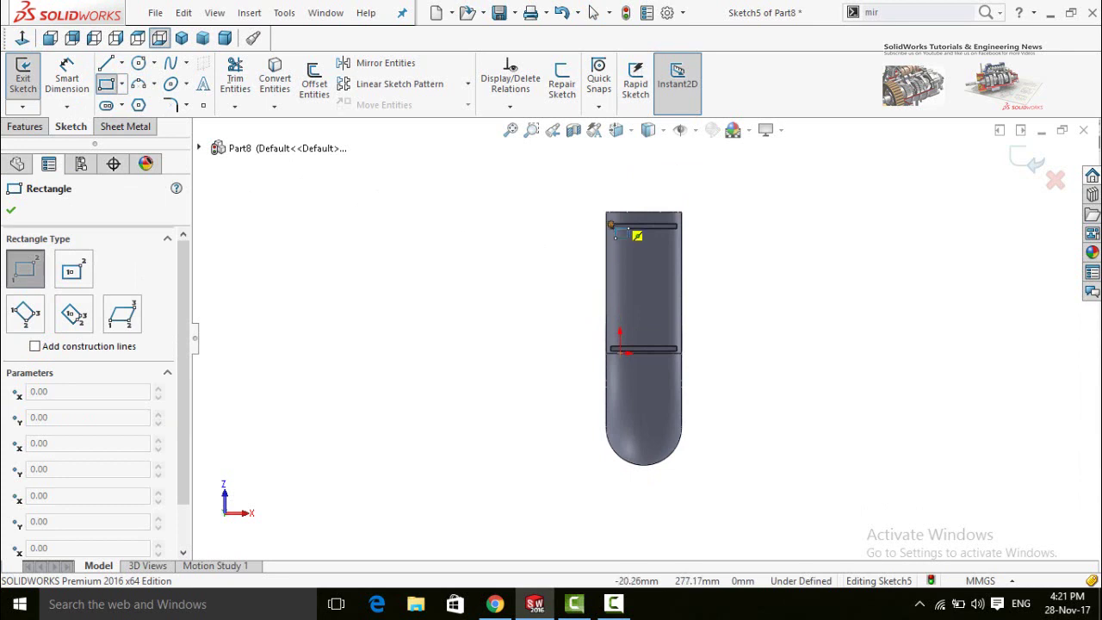
pyautogui.moveTo(612, 224); pyautogui.dragTo(678, 351)
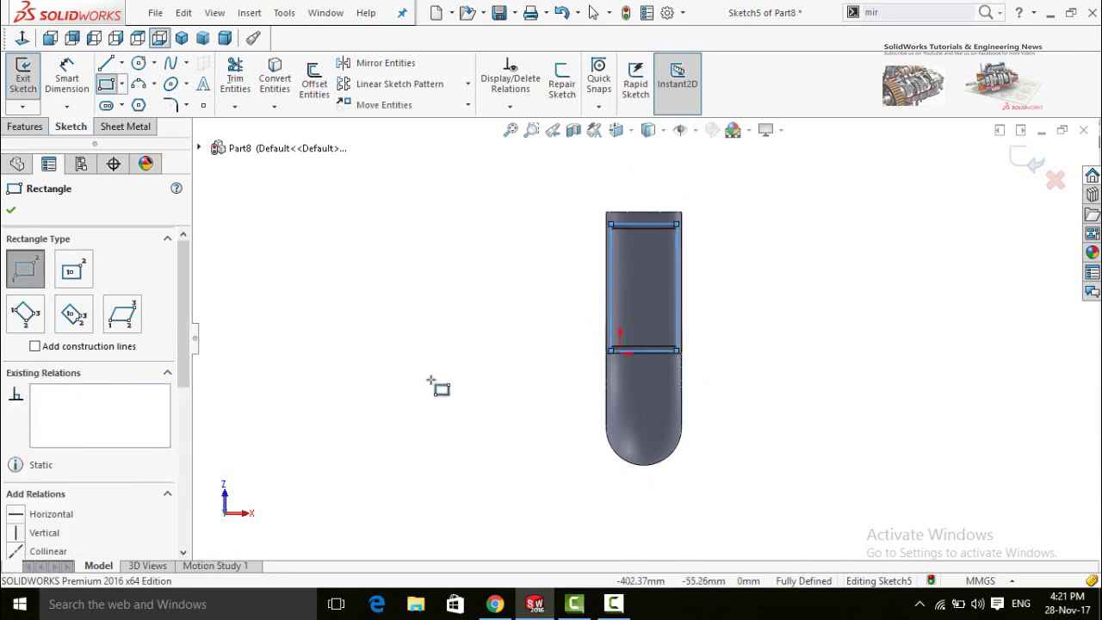
pyautogui.click(24, 126)
pyautogui.click(30, 82)
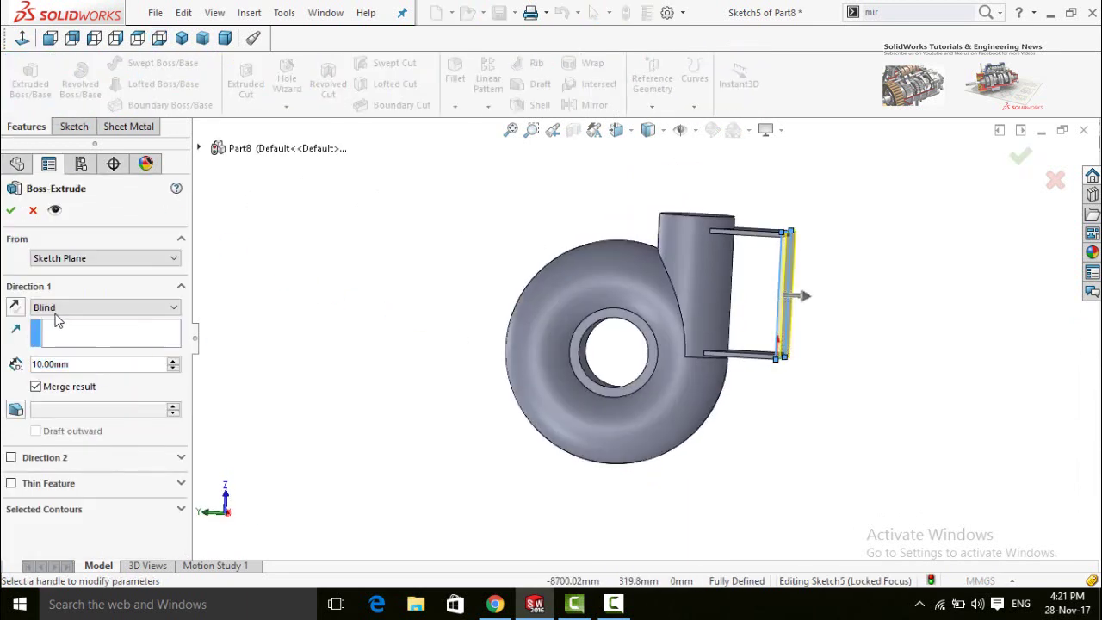
pyautogui.click(14, 306)
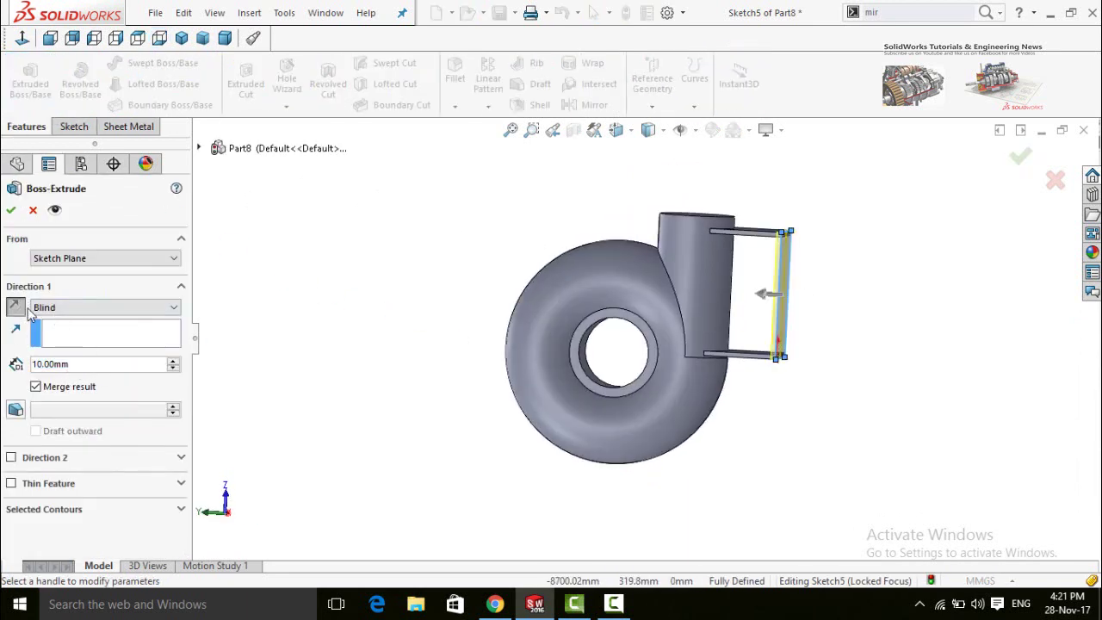
pyautogui.click(9, 212)
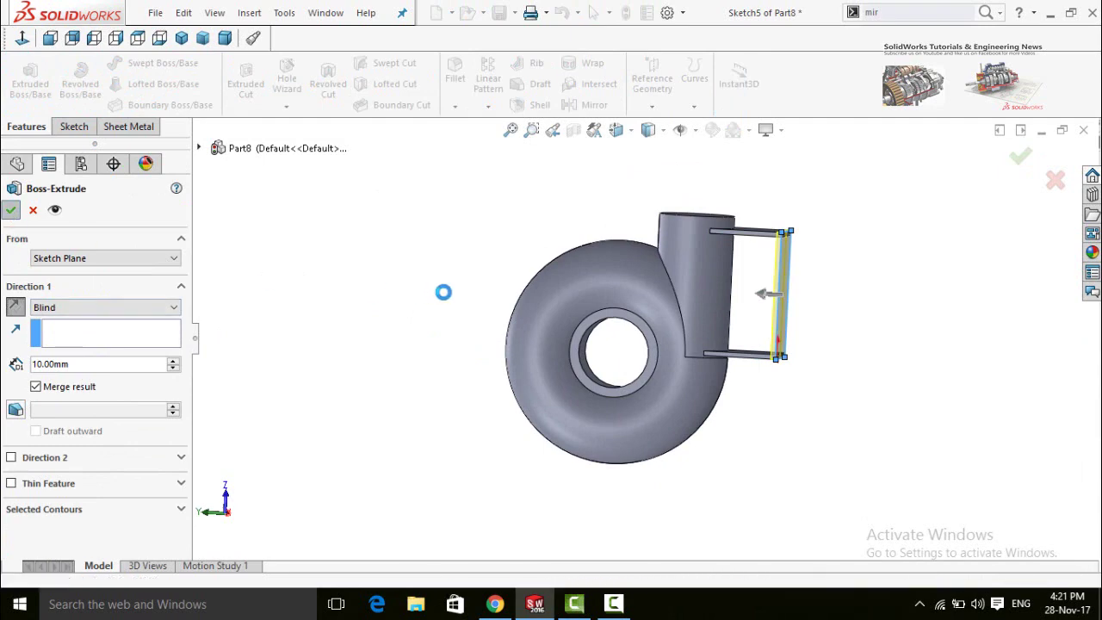
# Step: Shell the casing with a 5 mm wall, removing the outlet pipe's end face and the ring's inner bore face
pyautogui.moveTo(487, 241); pyautogui.dragTo(524, 326, button='middle')
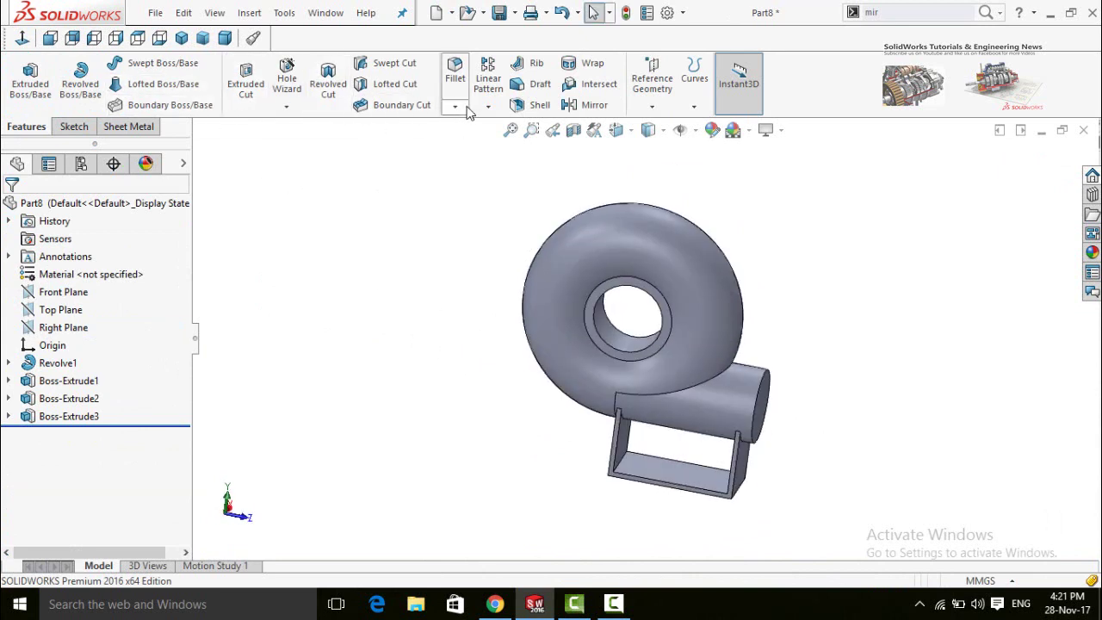
pyautogui.click(521, 106)
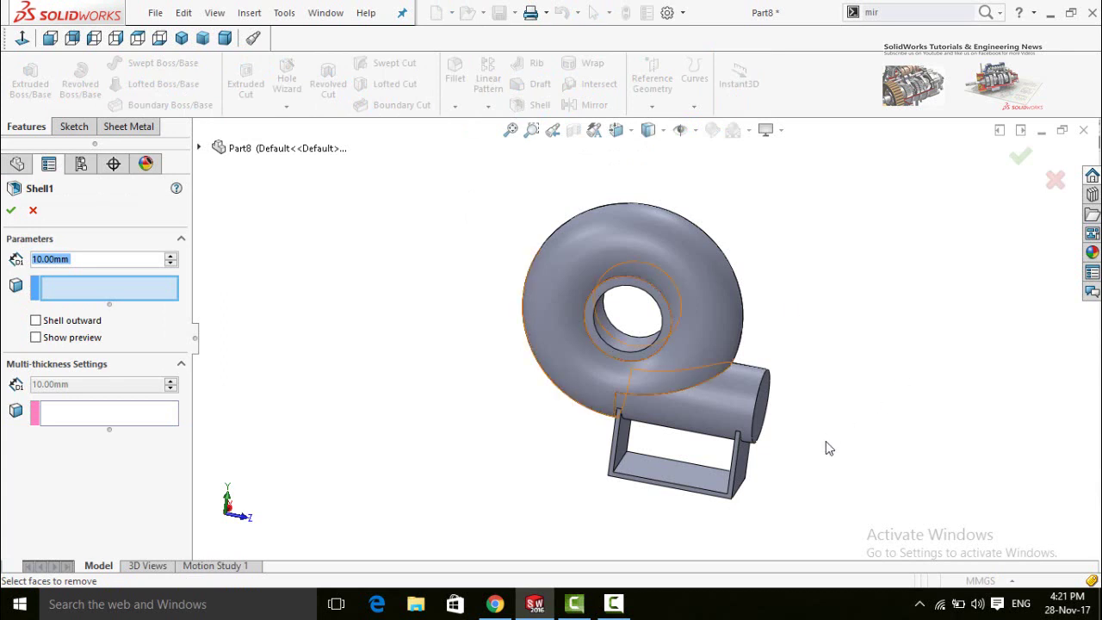
pyautogui.moveTo(805, 457); pyautogui.dragTo(795, 453, button='middle')
pyautogui.click(751, 409)
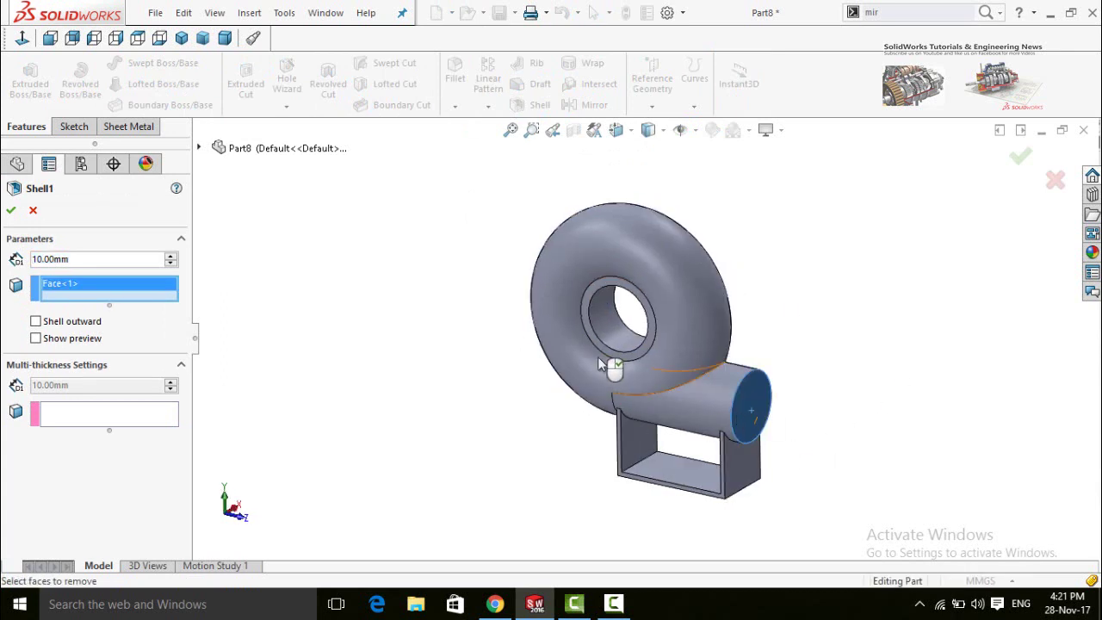
pyautogui.click(608, 332)
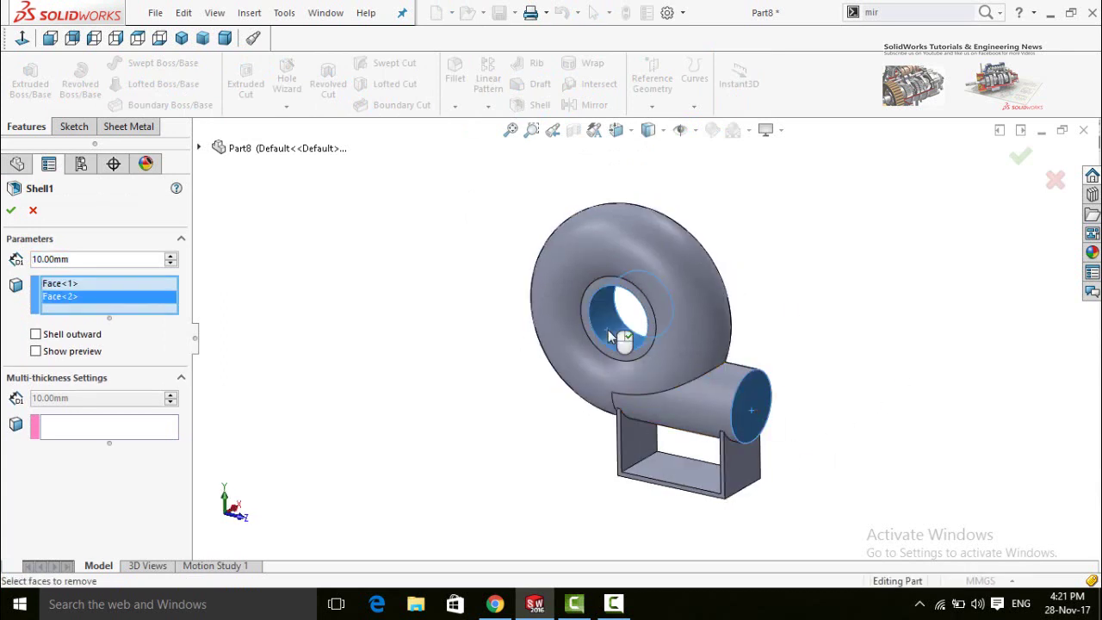
pyautogui.click(35, 353)
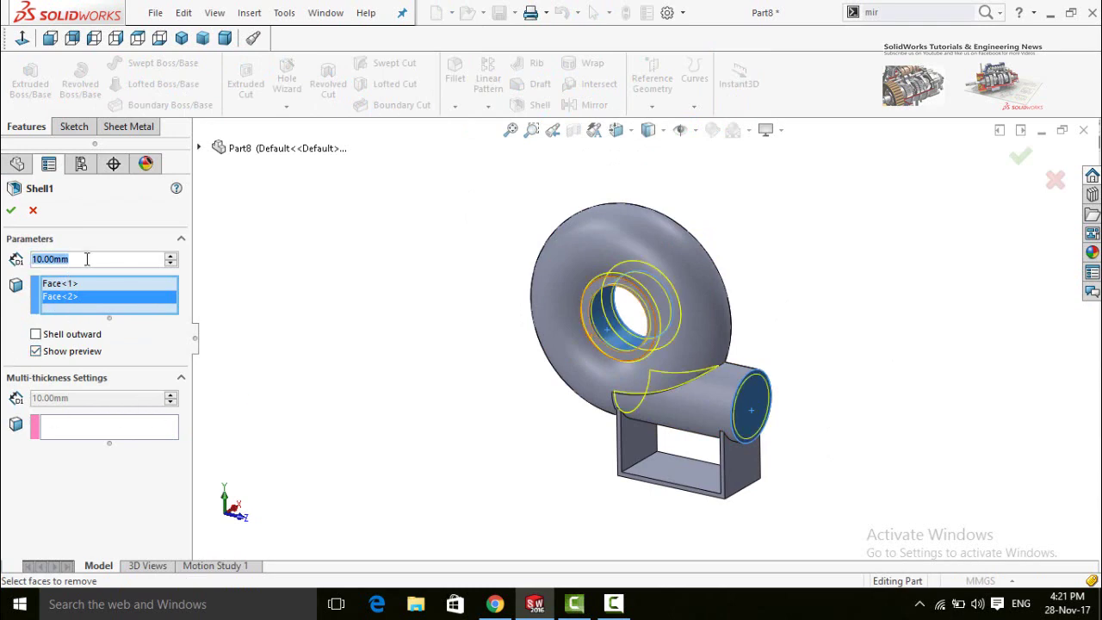
pyautogui.write('5')
pyautogui.press('Return')
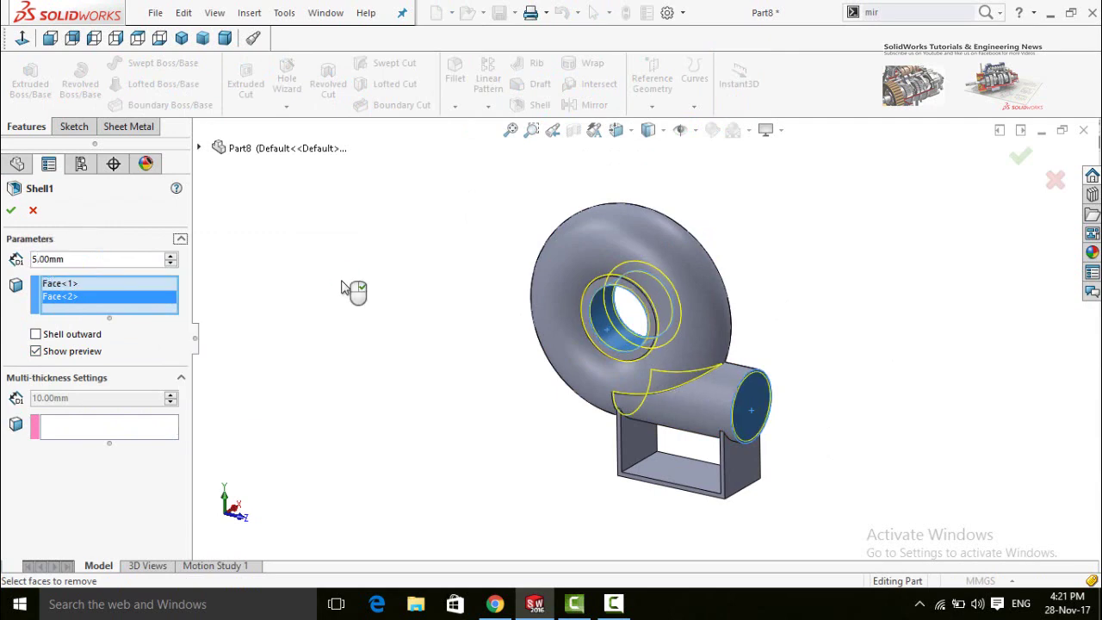
pyautogui.click(11, 211)
# Step: Open a sketch on the thin annular end face of the outlet pipe and view it face-on
pyautogui.moveTo(485, 401); pyautogui.dragTo(453, 487, button='middle')
pyautogui.scroll(-8, 601, 330)
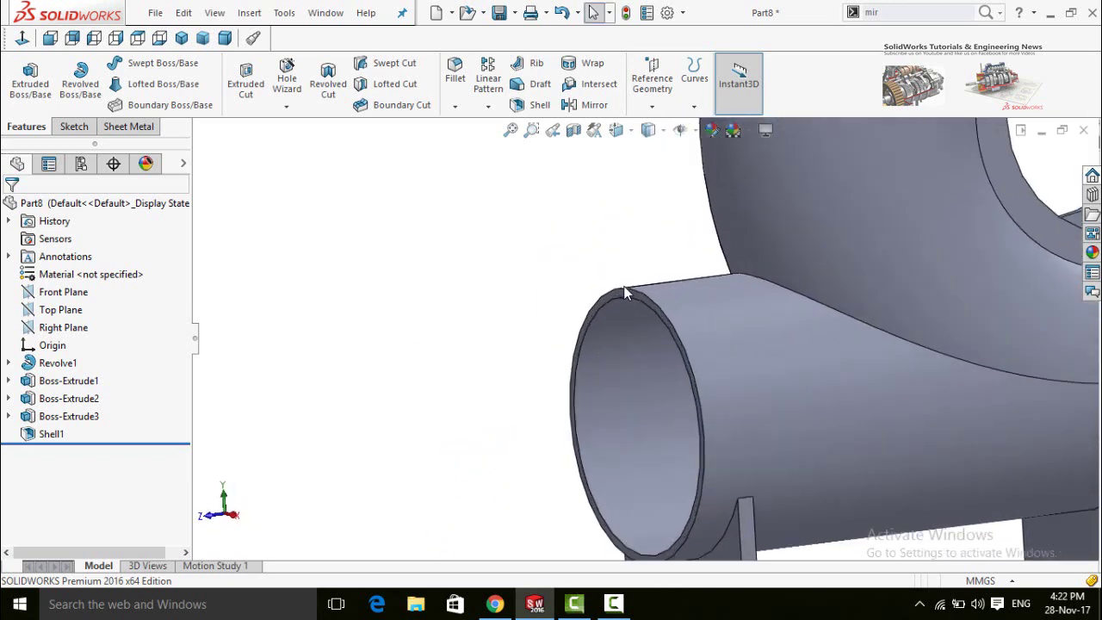
pyautogui.scroll(2, 576, 320)
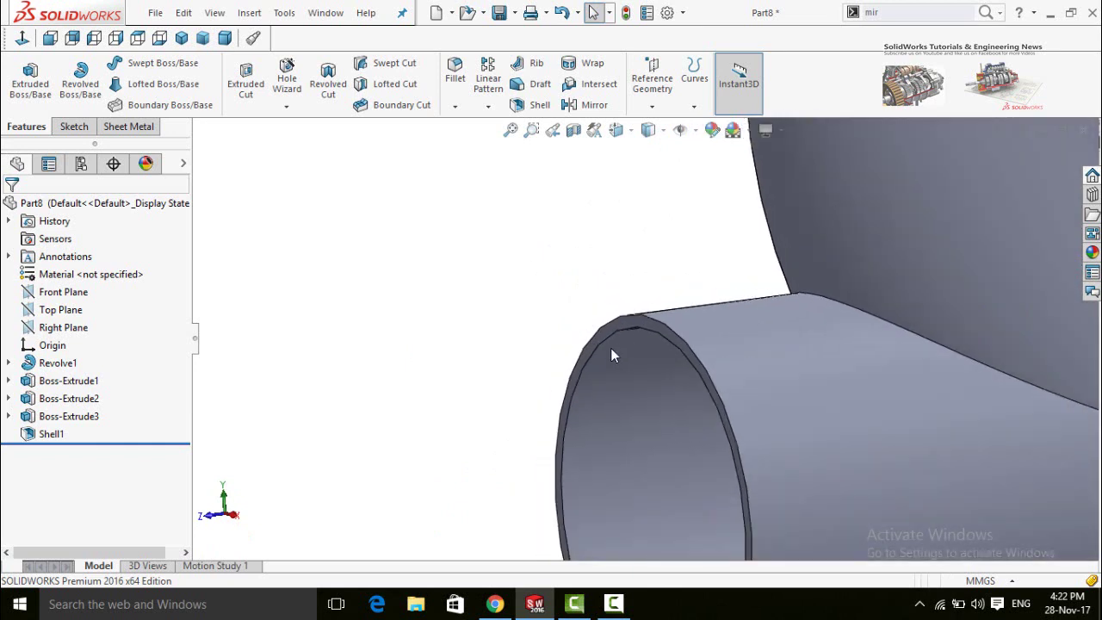
pyautogui.scroll(-1, 615, 316)
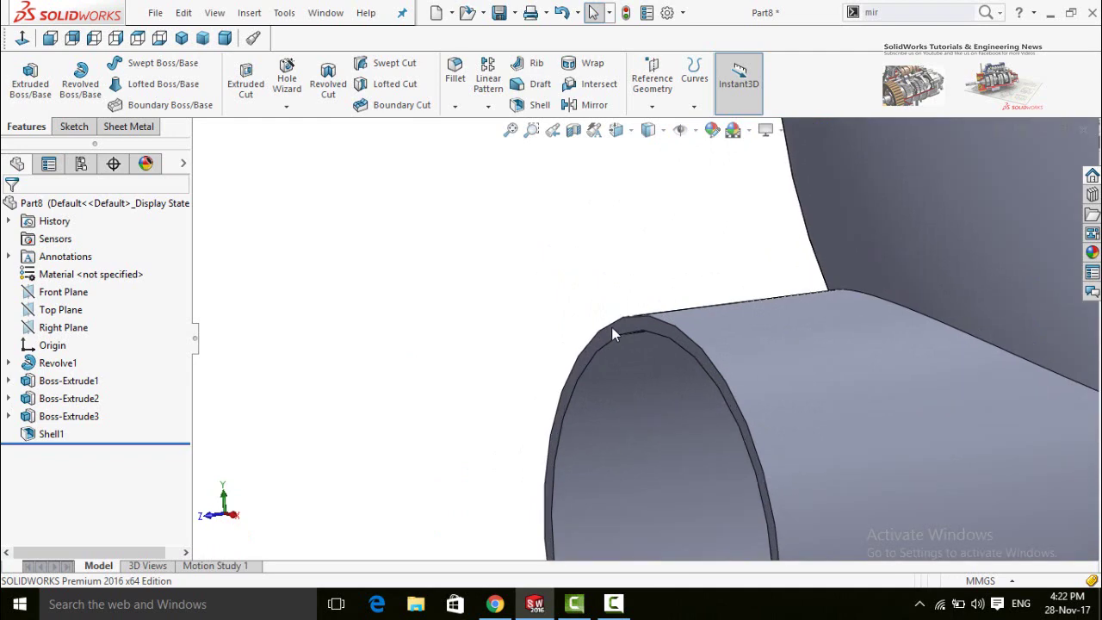
pyautogui.click(613, 325)
pyautogui.click(675, 278)
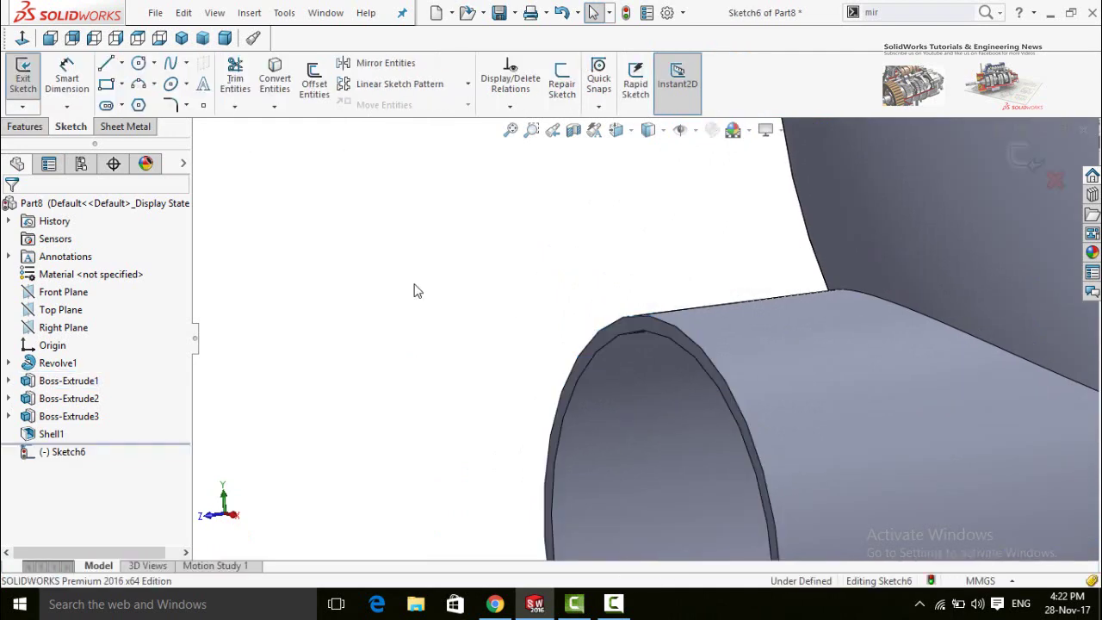
pyautogui.click(22, 40)
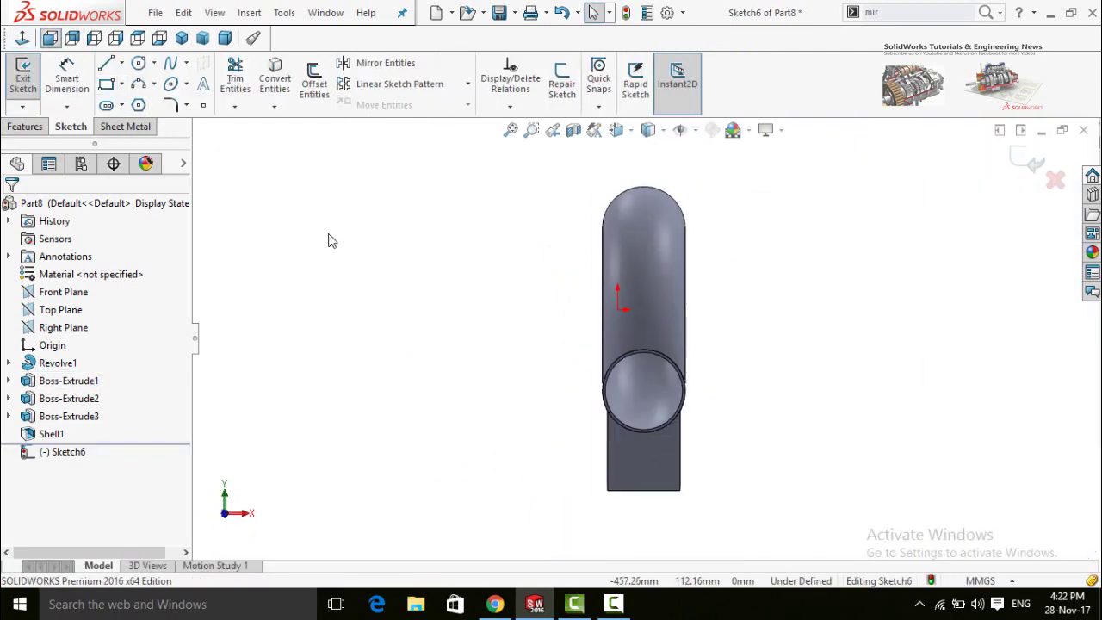
# Step: Sketch a circle about 230 mm in diameter around the outlet pipe, centred on the pipe's axis
pyautogui.click(137, 63)
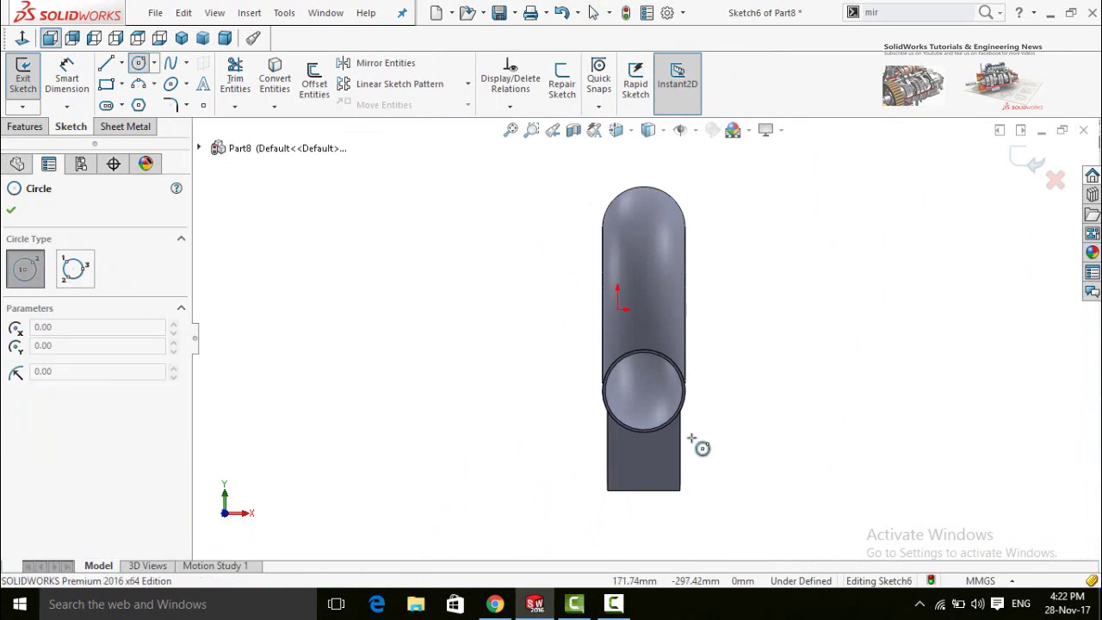
pyautogui.scroll(-3, 663, 427)
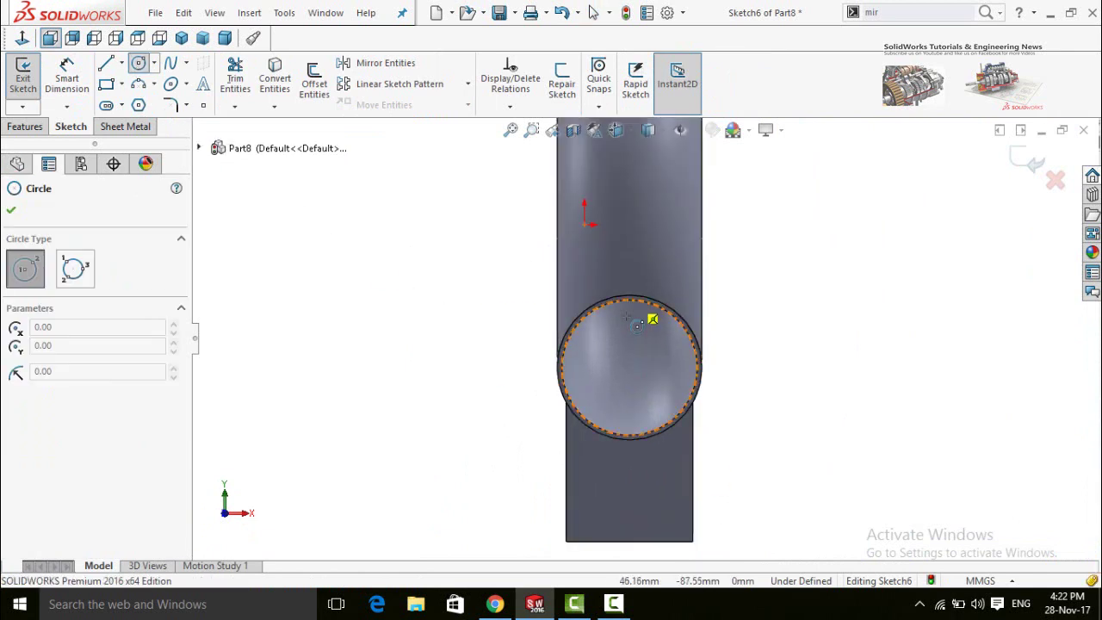
pyautogui.click(630, 368)
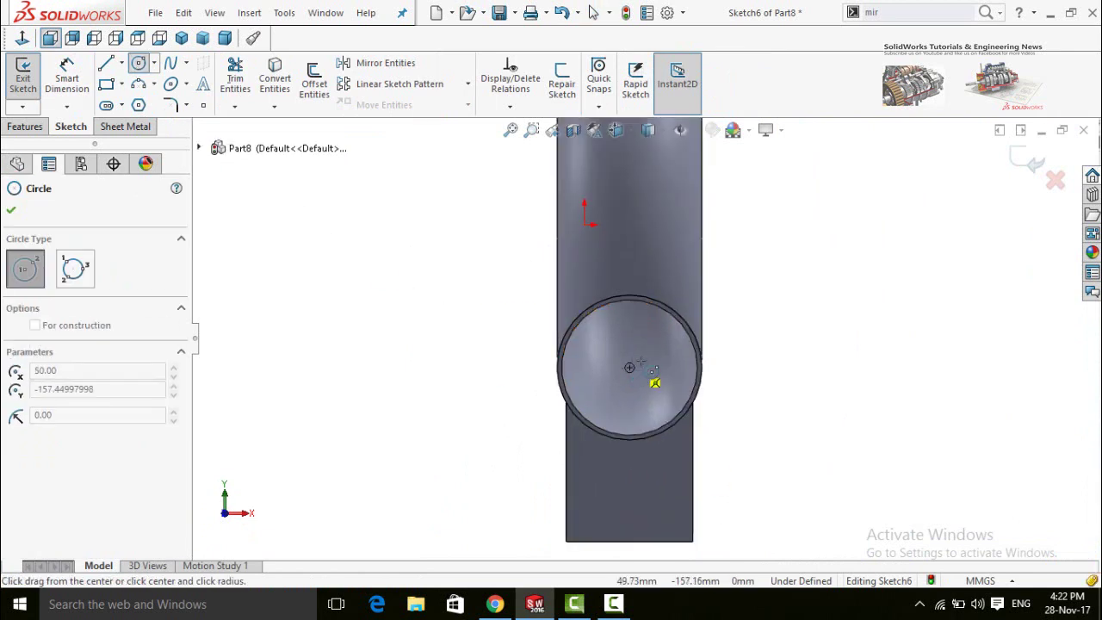
pyautogui.click(733, 353)
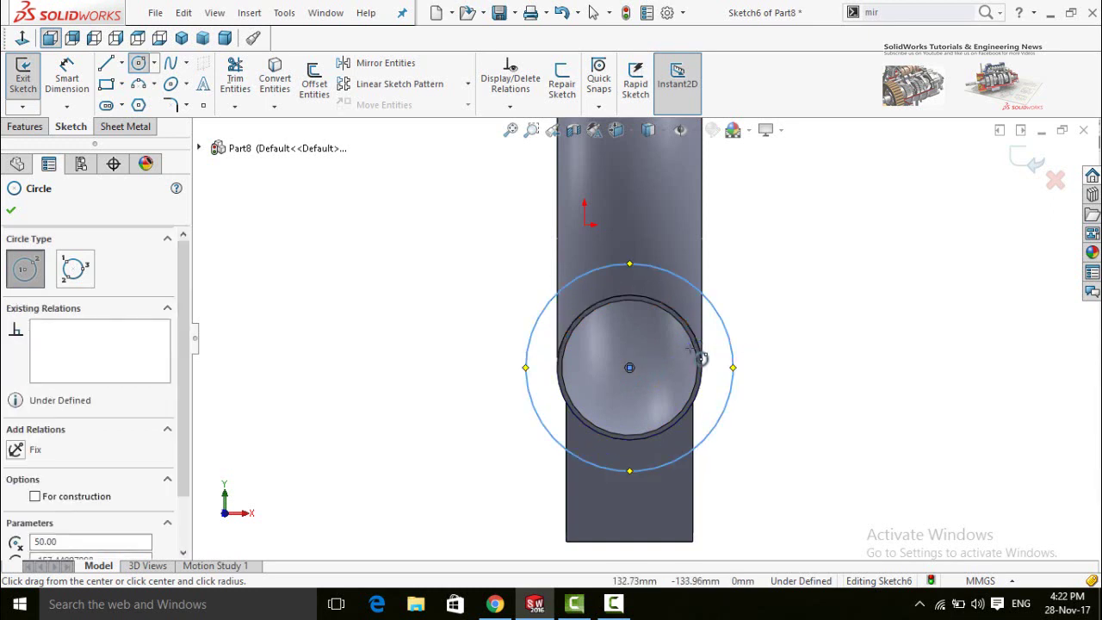
pyautogui.press('Escape')
pyautogui.click(693, 345)
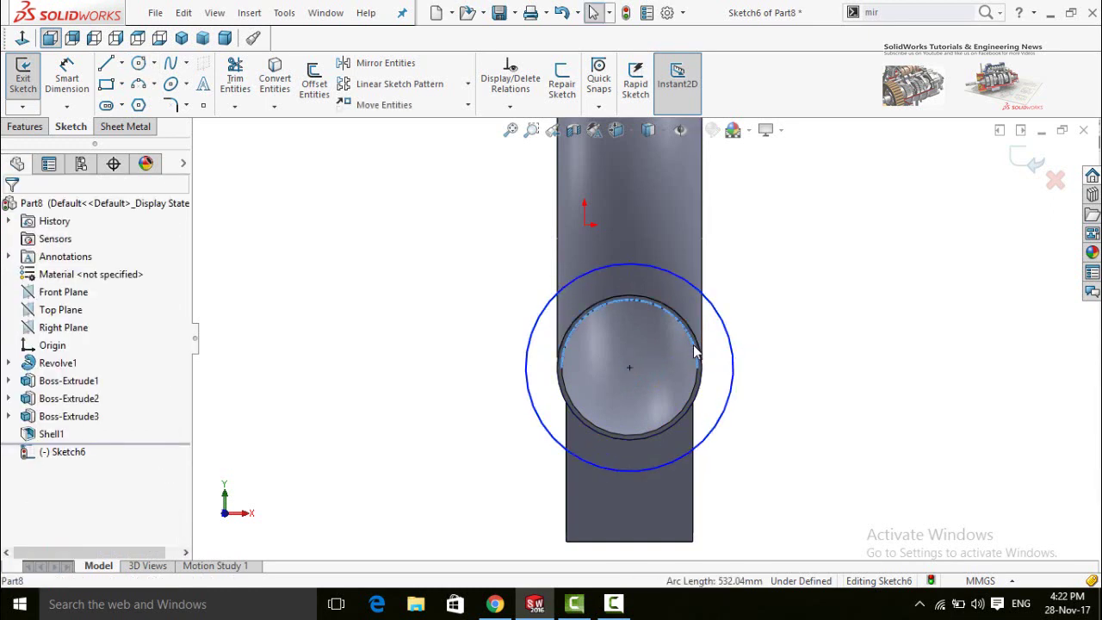
pyautogui.click(298, 313)
# Step: Sketch a concentric circle of 75 mm radius on the inner edge of the outlet pipe
pyautogui.click(138, 62)
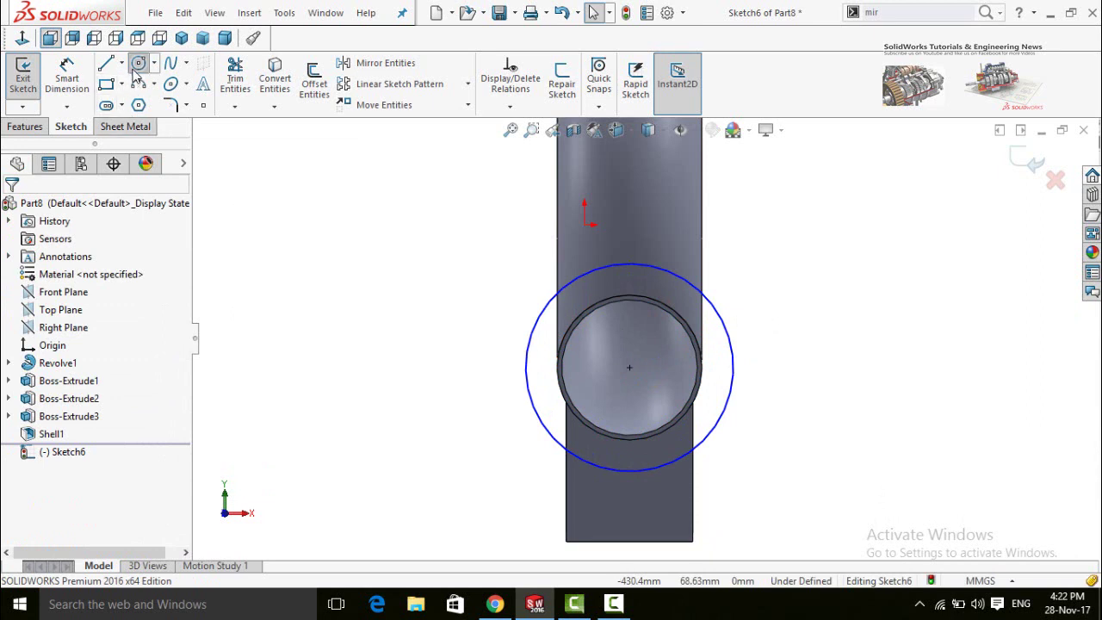
pyautogui.click(629, 369)
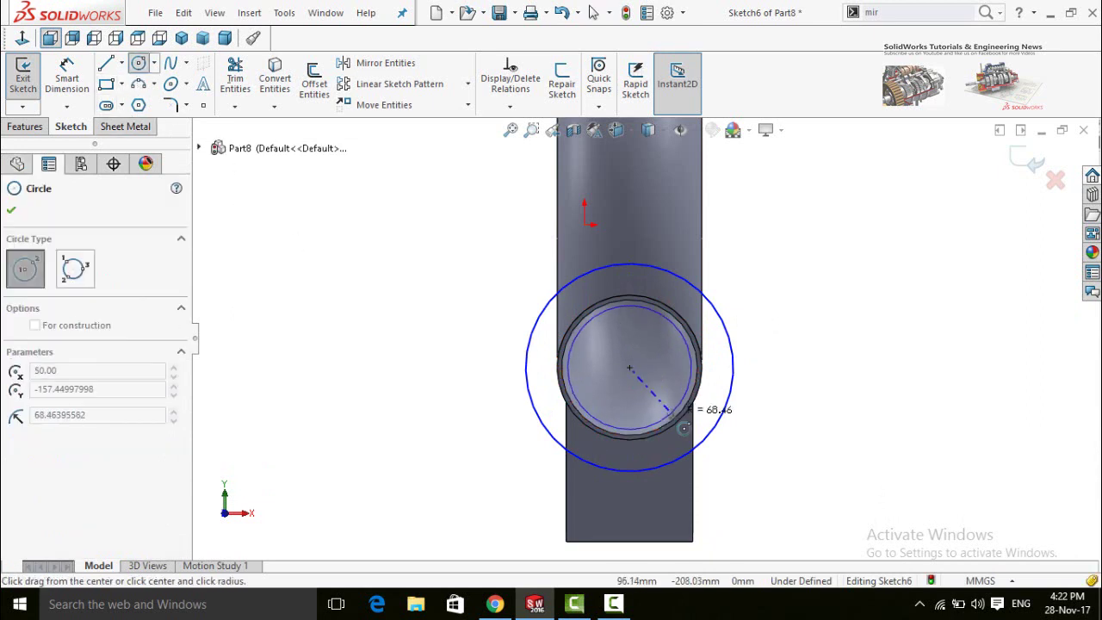
pyautogui.click(678, 422)
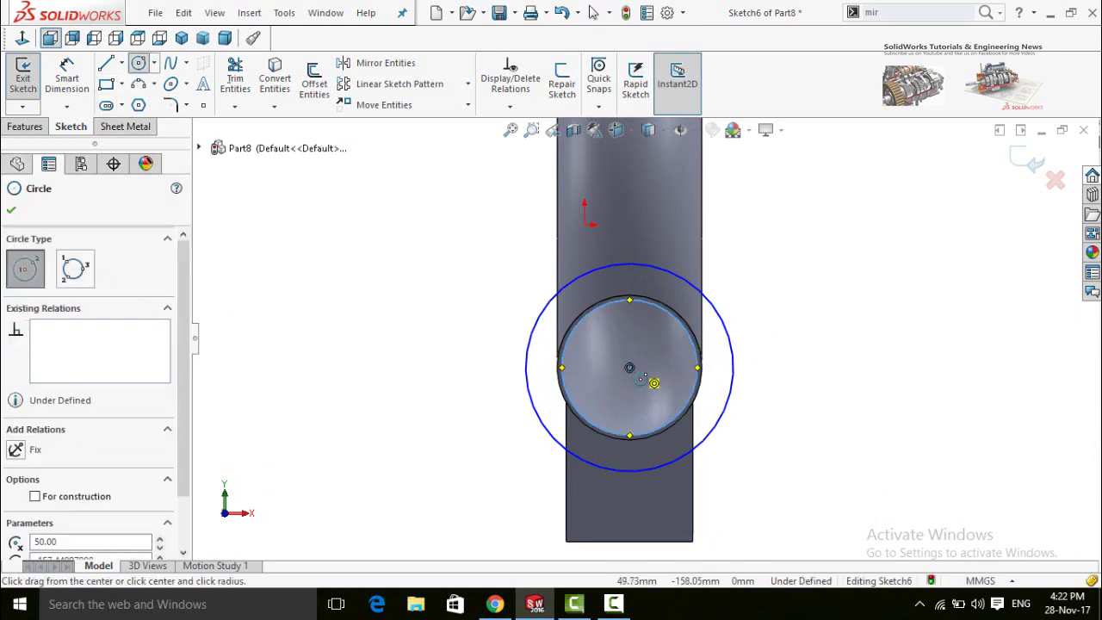
# Step: Sketch a concentric construction circle between the pipe's outer edge and the large outer circle
pyautogui.click(630, 367)
pyautogui.click(719, 369)
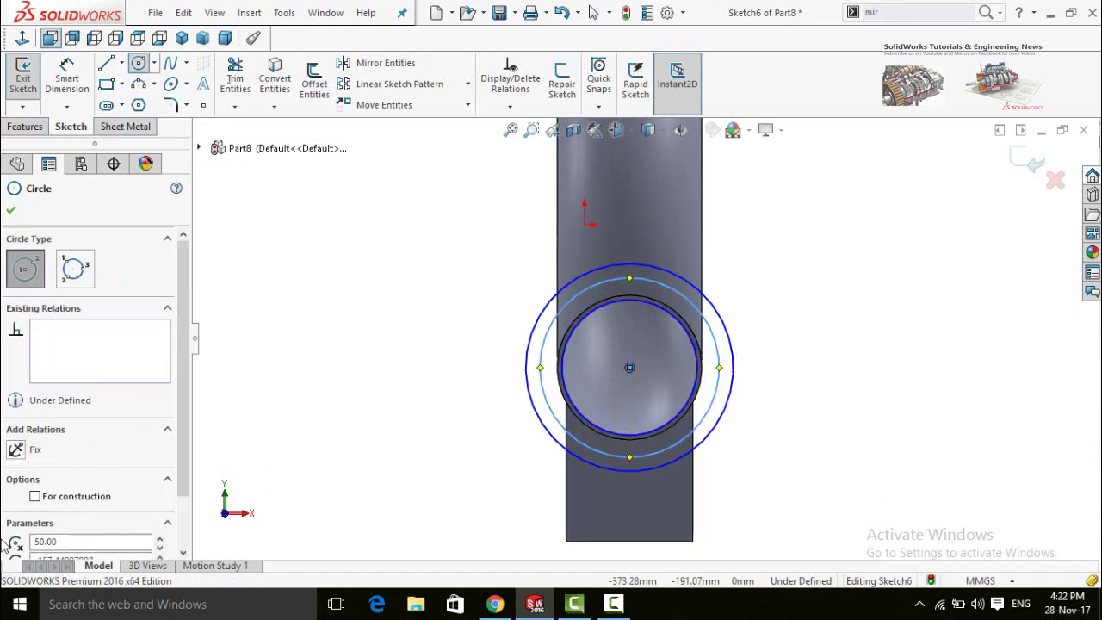
pyautogui.click(34, 497)
pyautogui.click(11, 210)
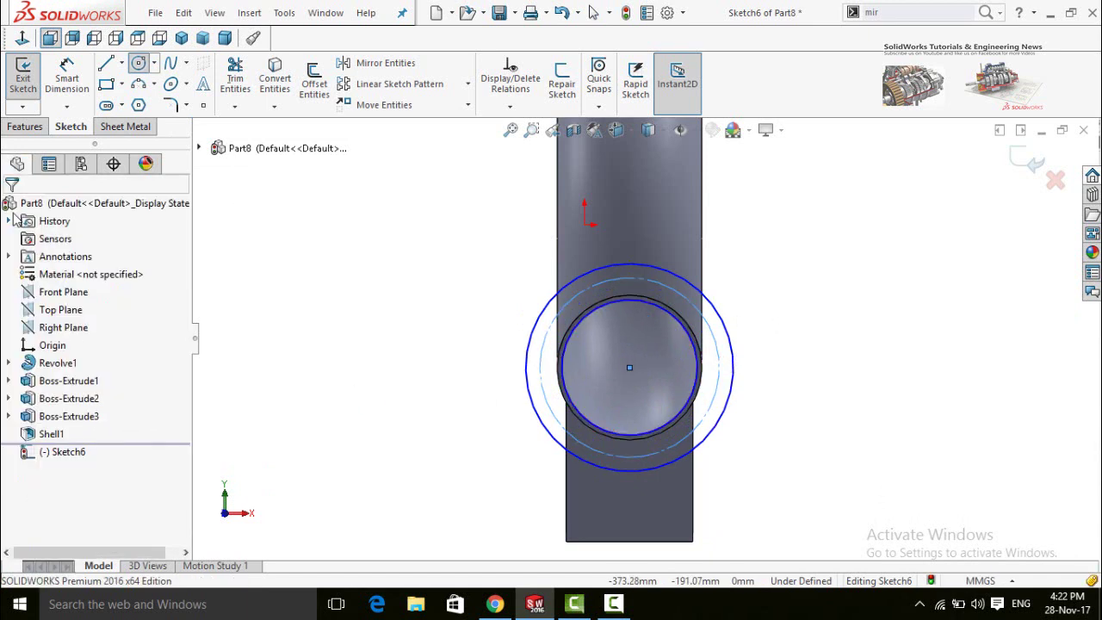
# Step: Sketch a small hole circle about 23 mm in diameter, centred on the construction circle level with the pipe's centre
pyautogui.click(138, 65)
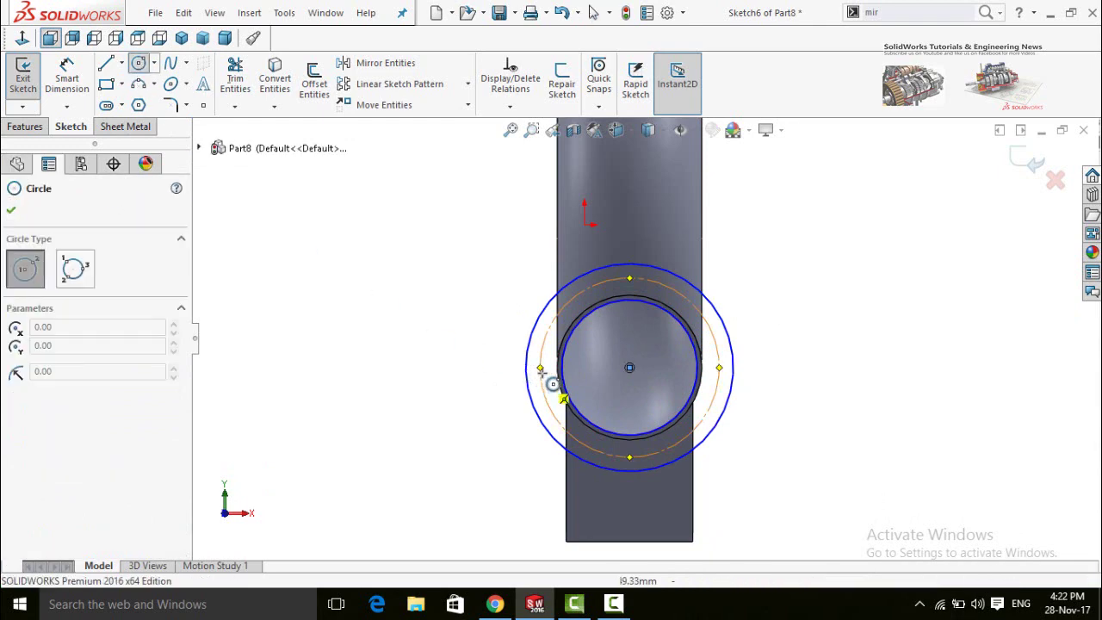
pyautogui.press('Escape')
pyautogui.click(539, 368)
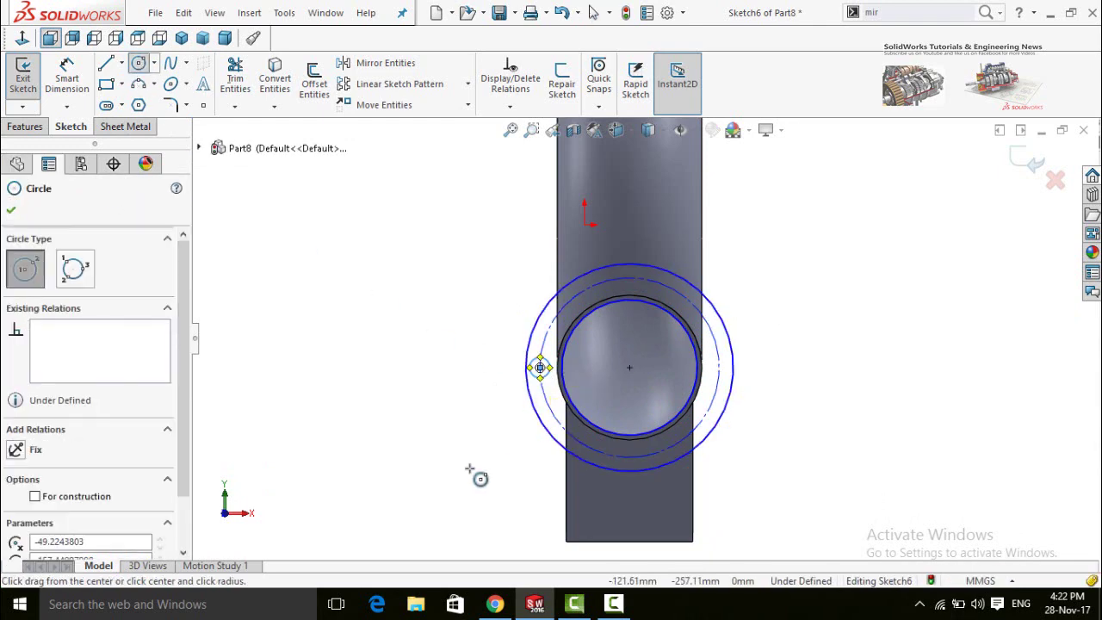
# Step: Set the radial distance between the large outer circle and the inner pipe-edge circle to 20 mm
pyautogui.moveTo(473, 469); pyautogui.dragTo(473, 323, button='right')
pyautogui.click(543, 427)
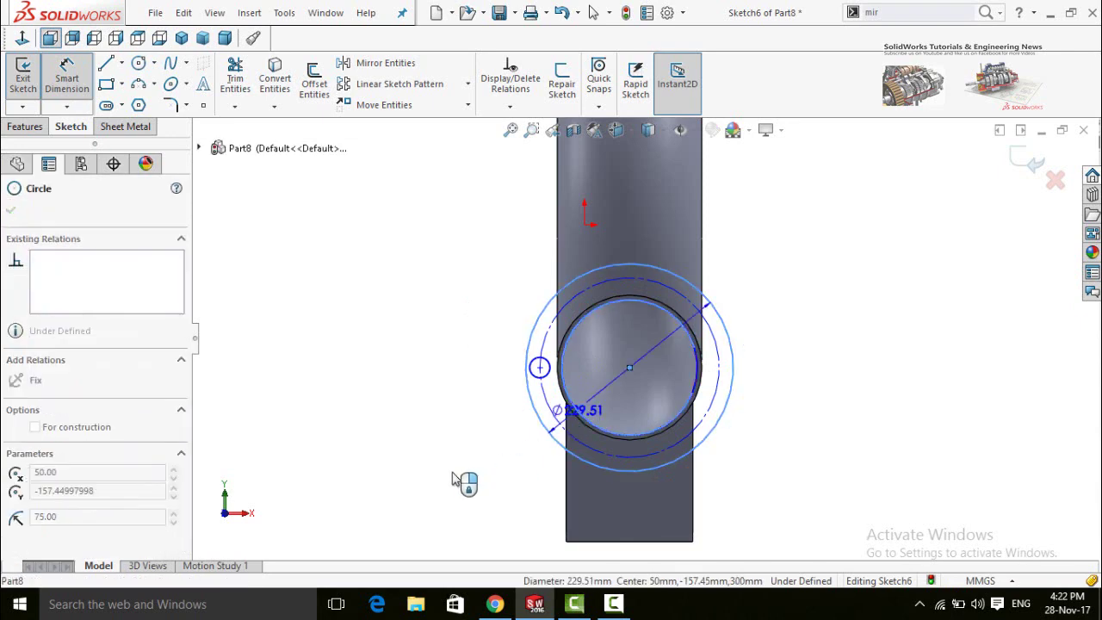
pyautogui.click(545, 417)
pyautogui.click(448, 479)
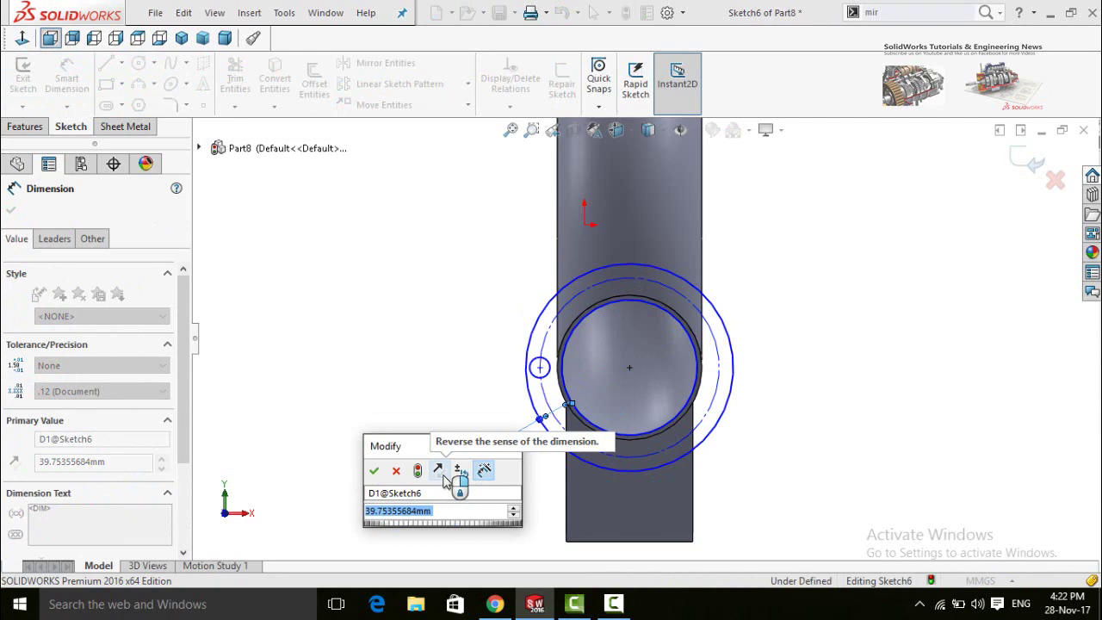
pyautogui.write('20')
pyautogui.press('Return')
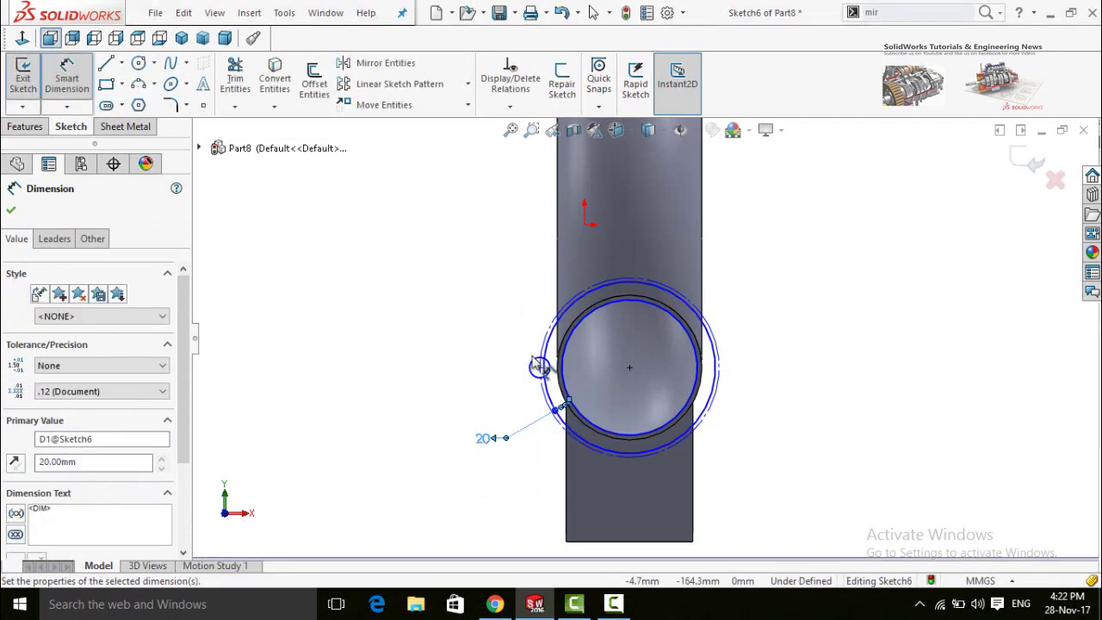
# Step: Set the small hole circle's diameter to 8 mm
pyautogui.scroll(-2, 483, 361)
pyautogui.click(566, 370)
pyautogui.click(464, 446)
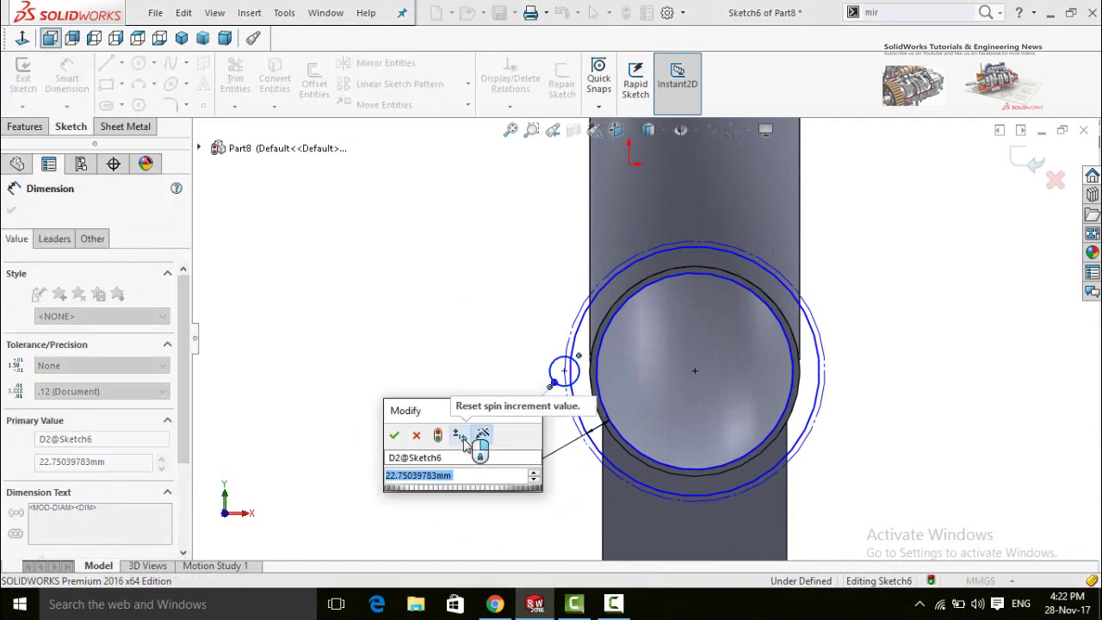
pyautogui.write('8')
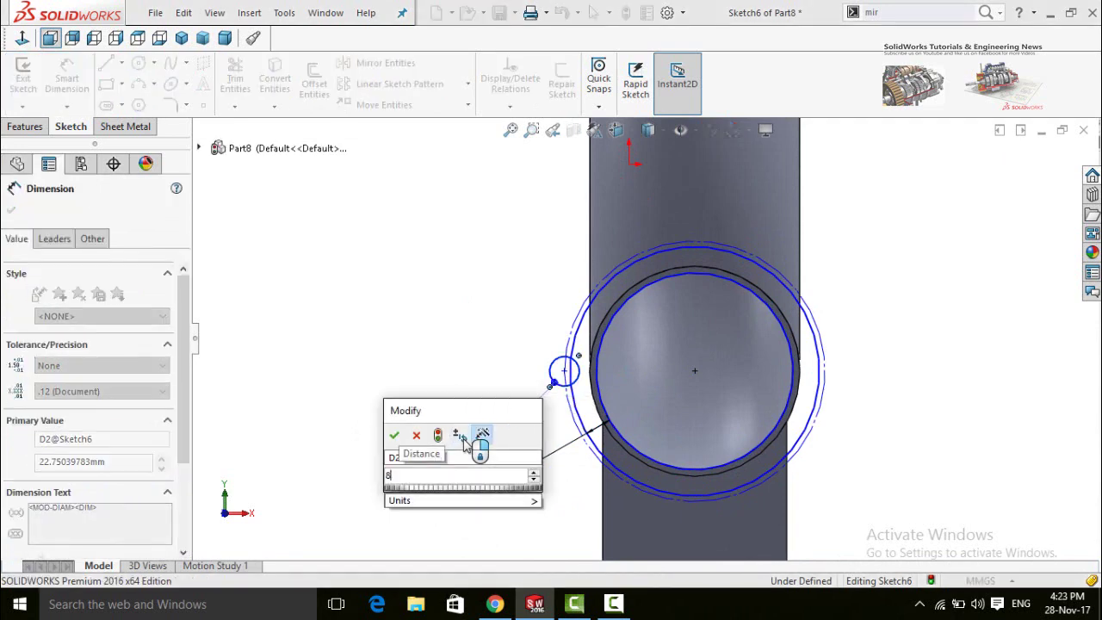
pyautogui.press('Return')
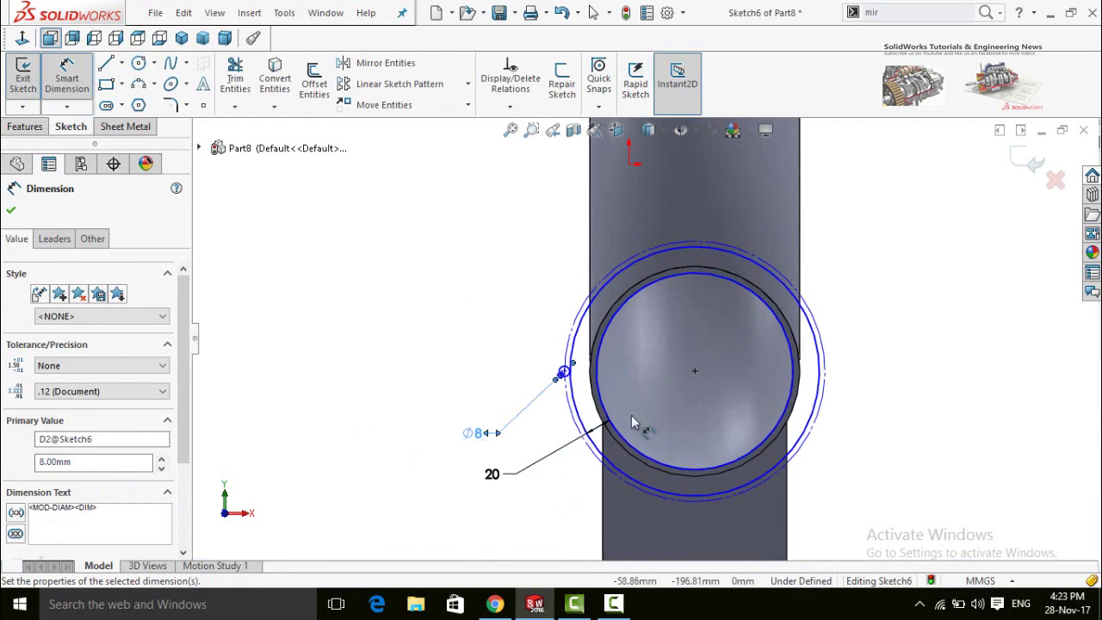
# Step: Set the radial distance between the construction circle and the inner pipe-edge circle to 9 mm
pyautogui.scroll(-1, 645, 414)
pyautogui.click(561, 341)
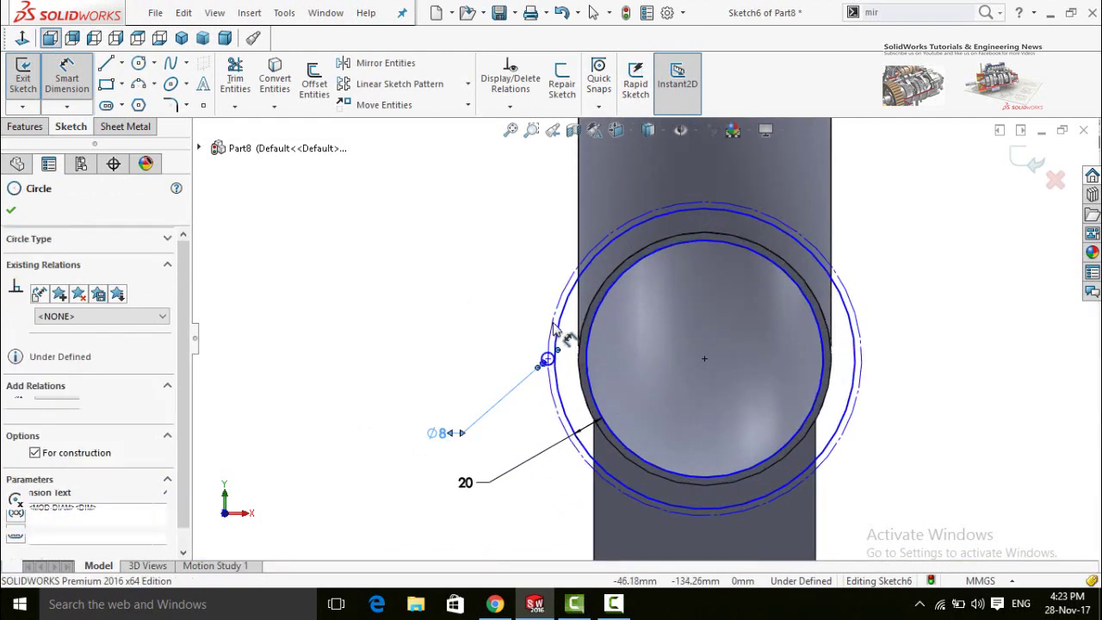
pyautogui.click(548, 358)
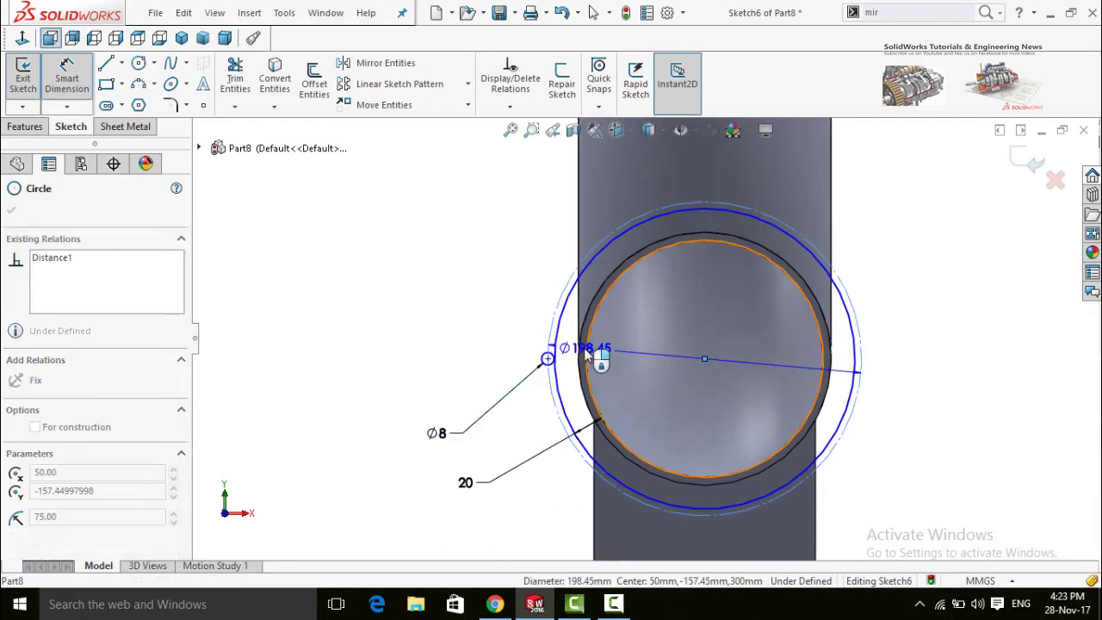
pyautogui.click(431, 335)
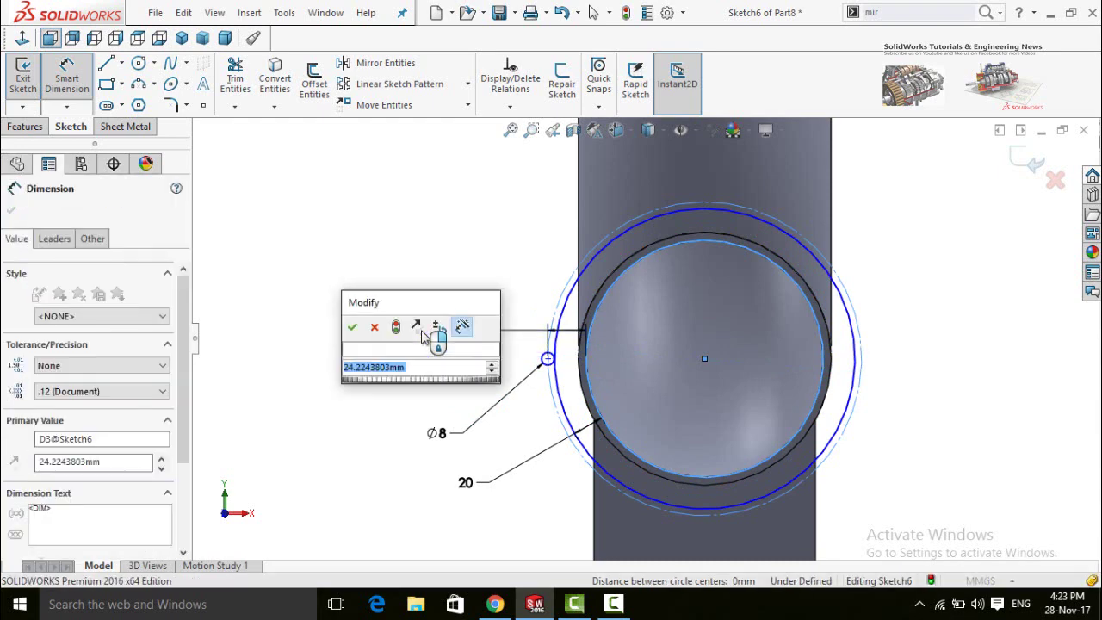
pyautogui.write('9')
pyautogui.press('Return')
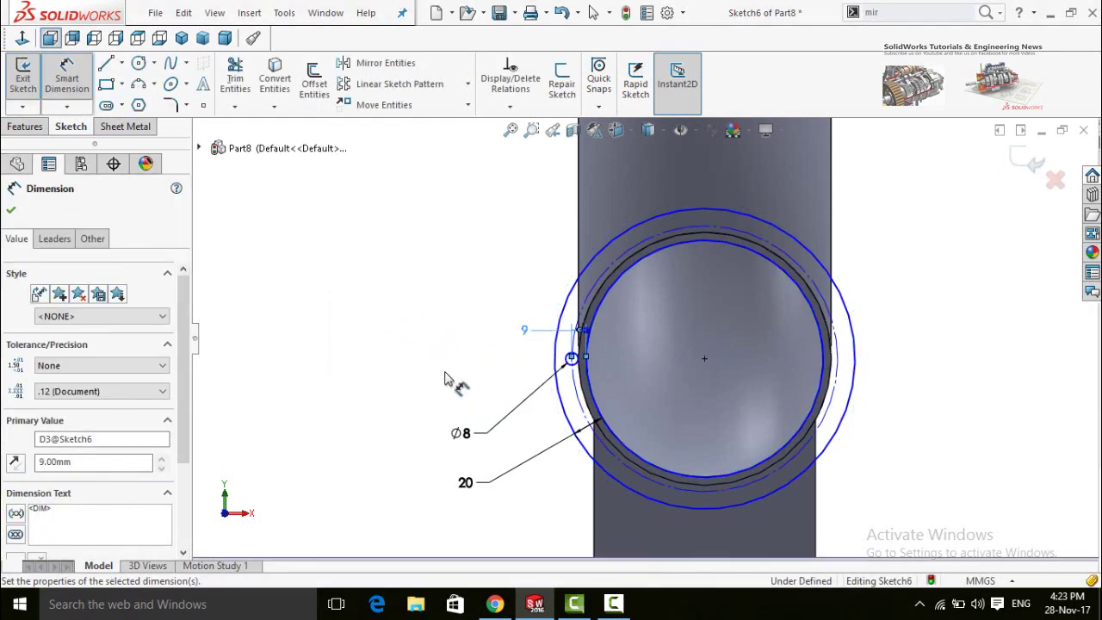
pyautogui.scroll(2, 697, 388)
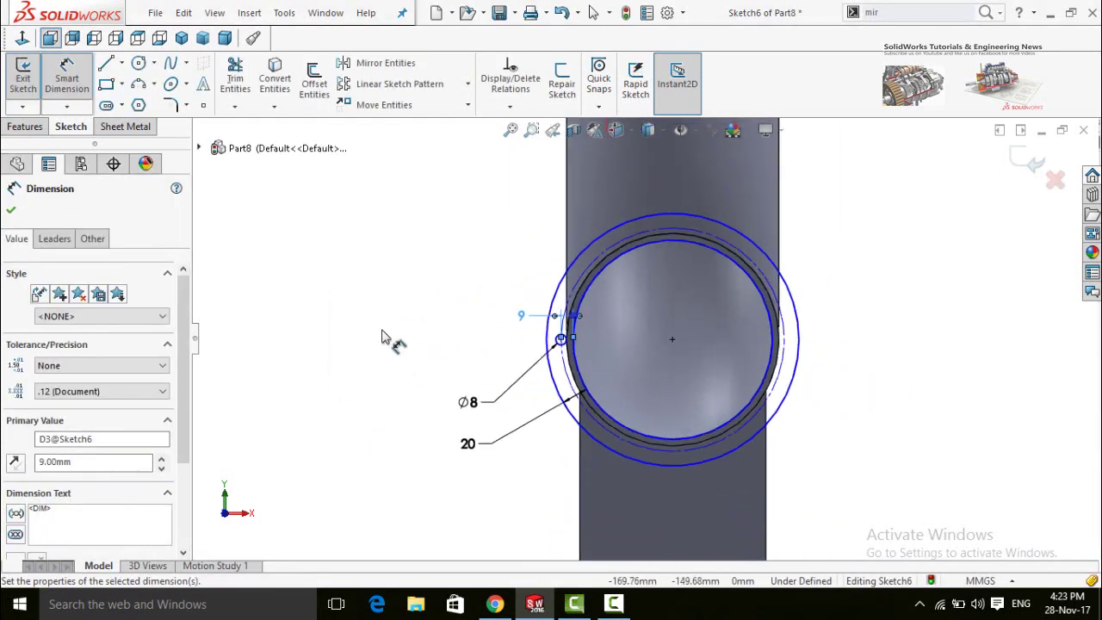
pyautogui.click(416, 322)
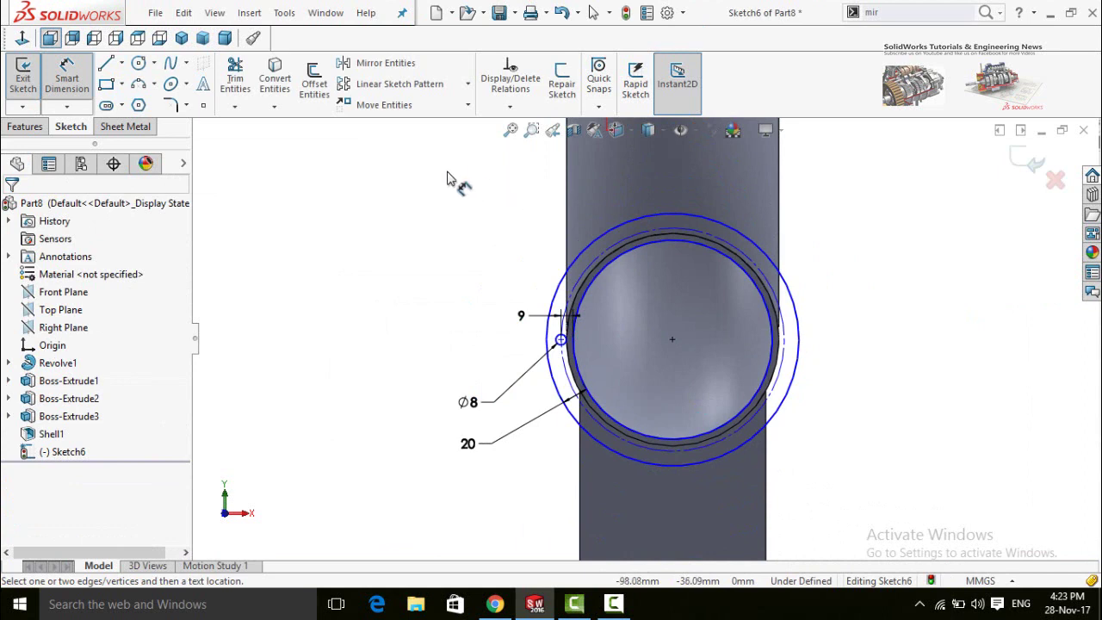
# Step: Create a circular sketch pattern of the 8 mm hole circle about the pipe's centre, with 15 equally spaced instances over 360 degrees
pyautogui.click(468, 85)
pyautogui.click(390, 125)
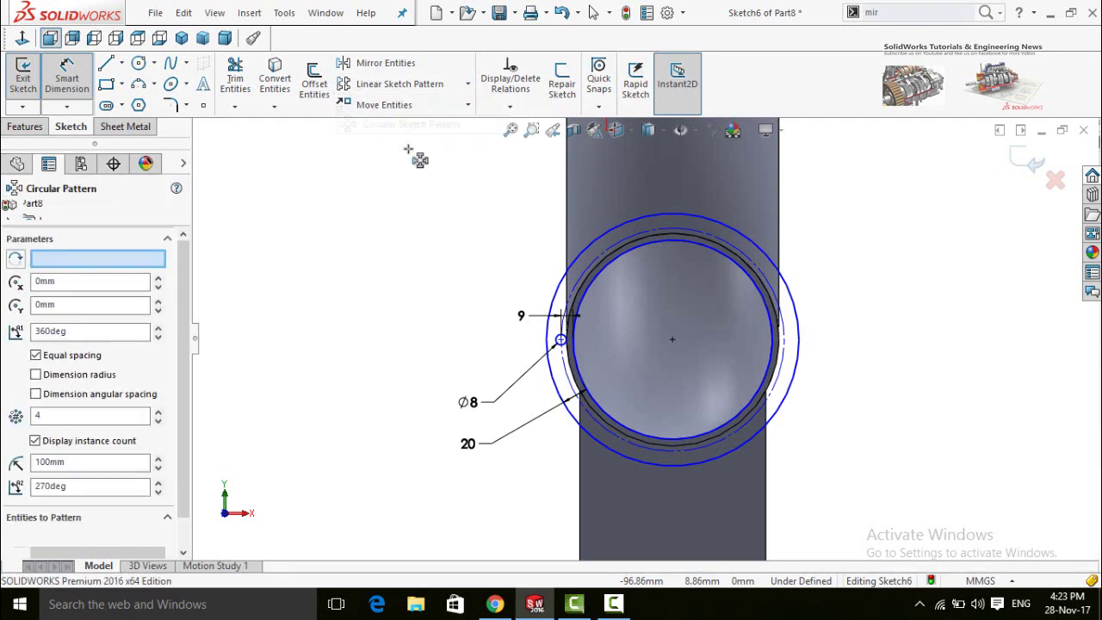
pyautogui.click(82, 264)
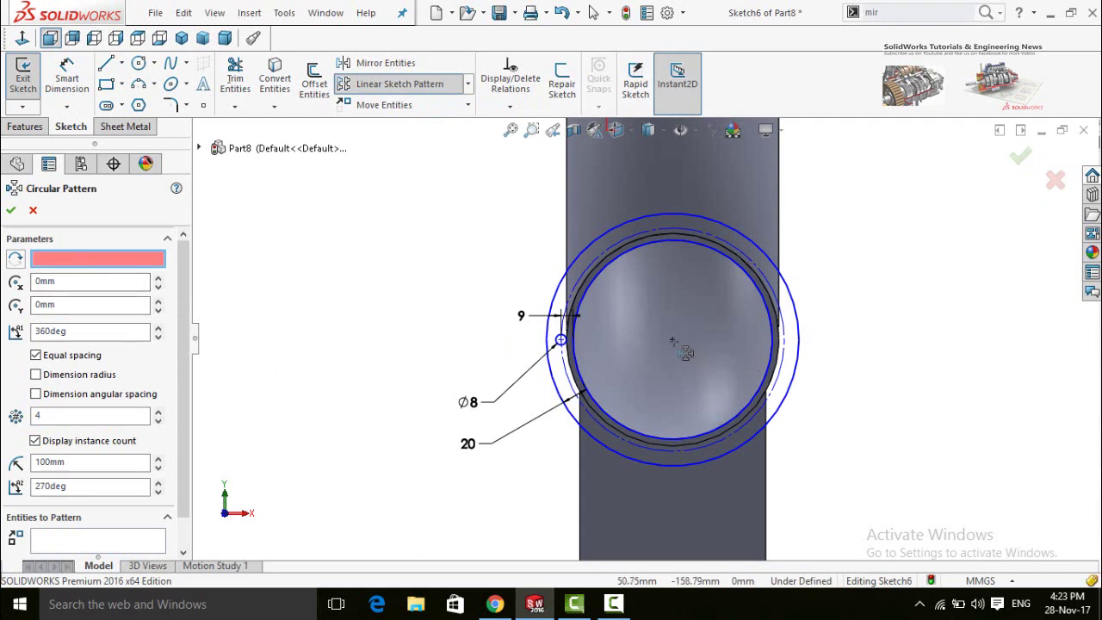
pyautogui.click(686, 349)
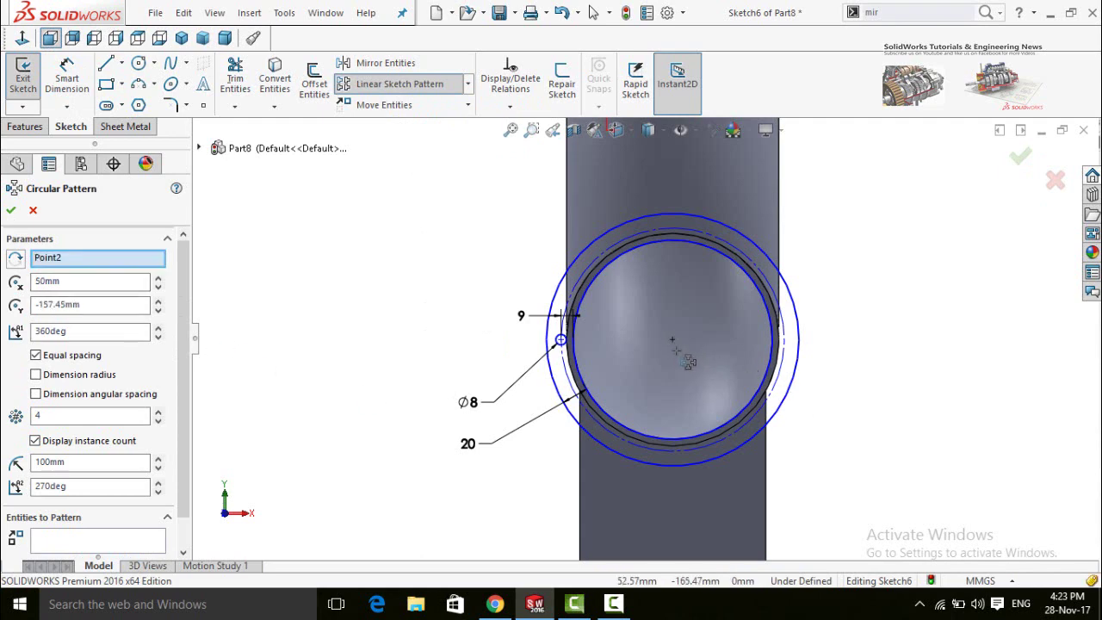
pyautogui.scroll(-1, 180, 340)
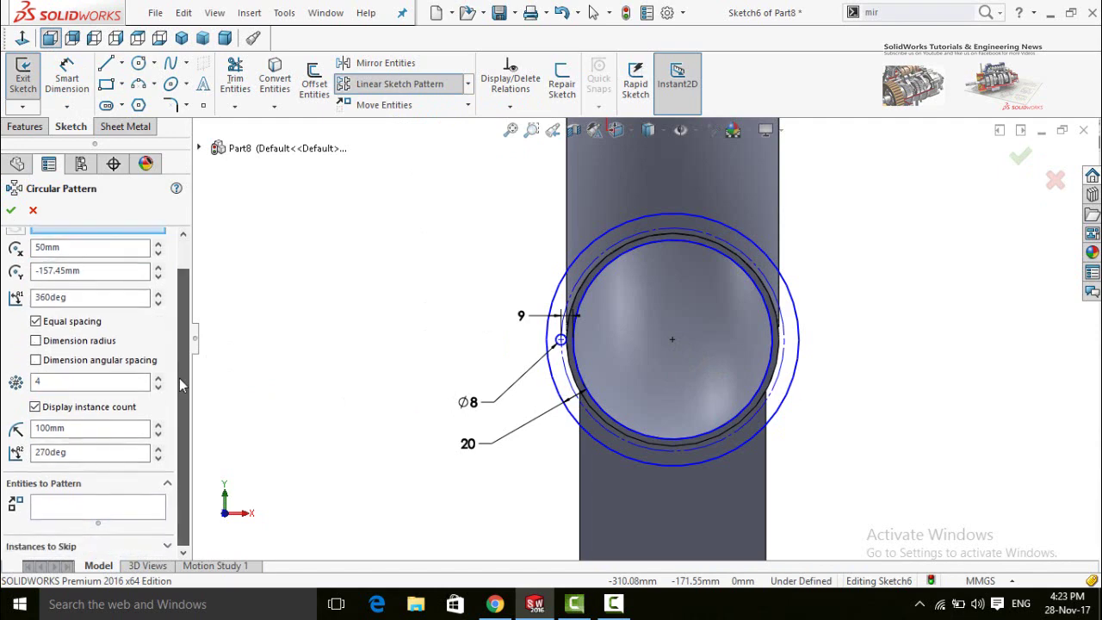
pyautogui.click(74, 514)
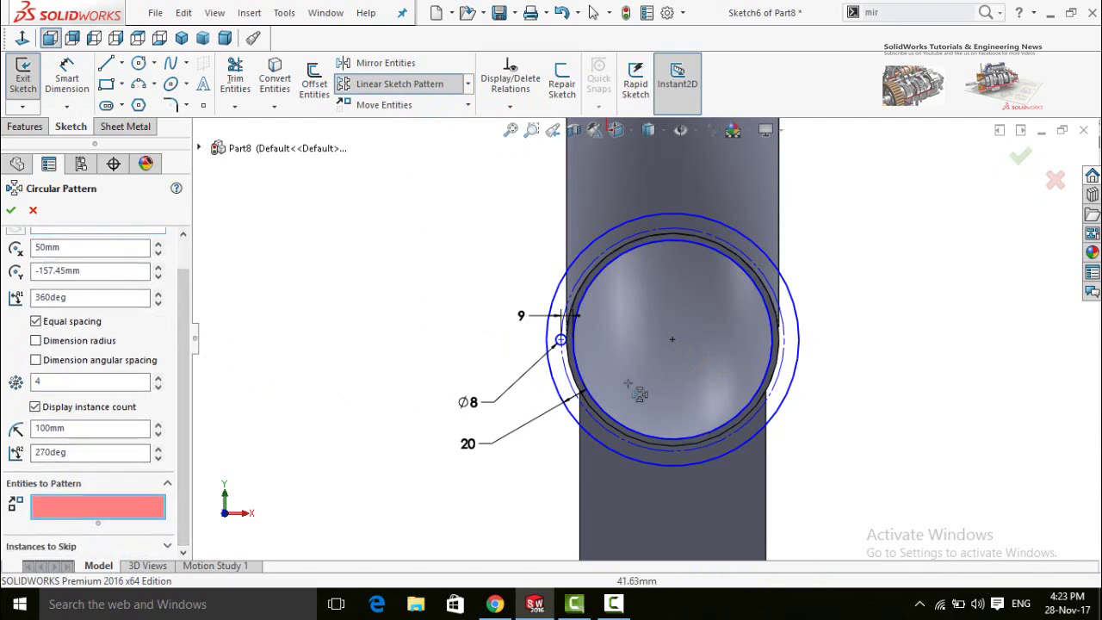
pyautogui.scroll(-3, 568, 355)
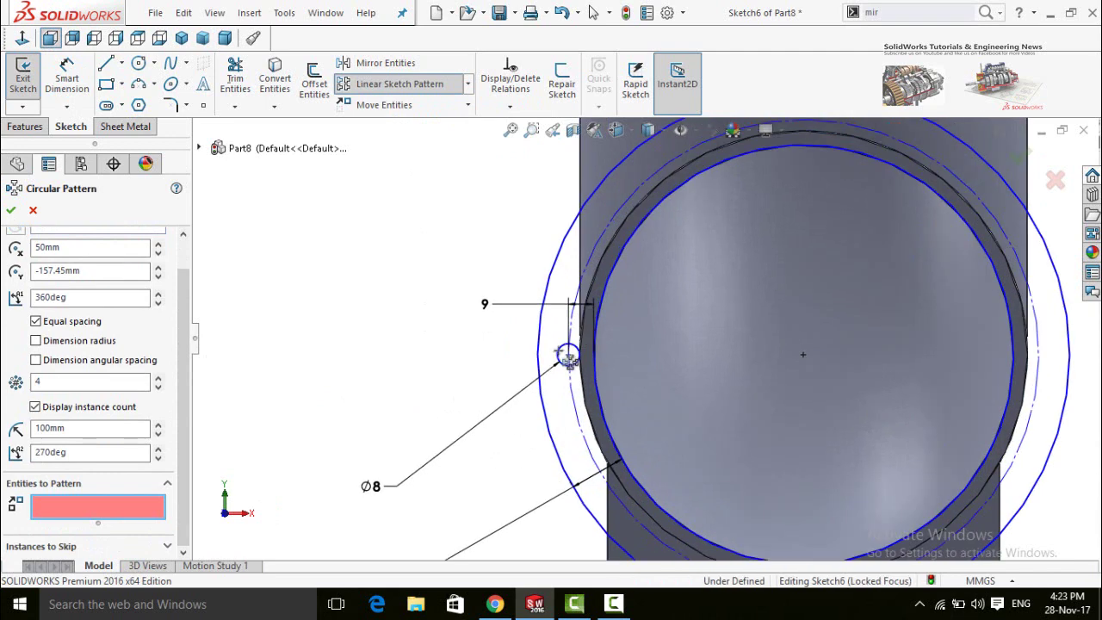
pyautogui.click(567, 356)
pyautogui.scroll(2, 440, 371)
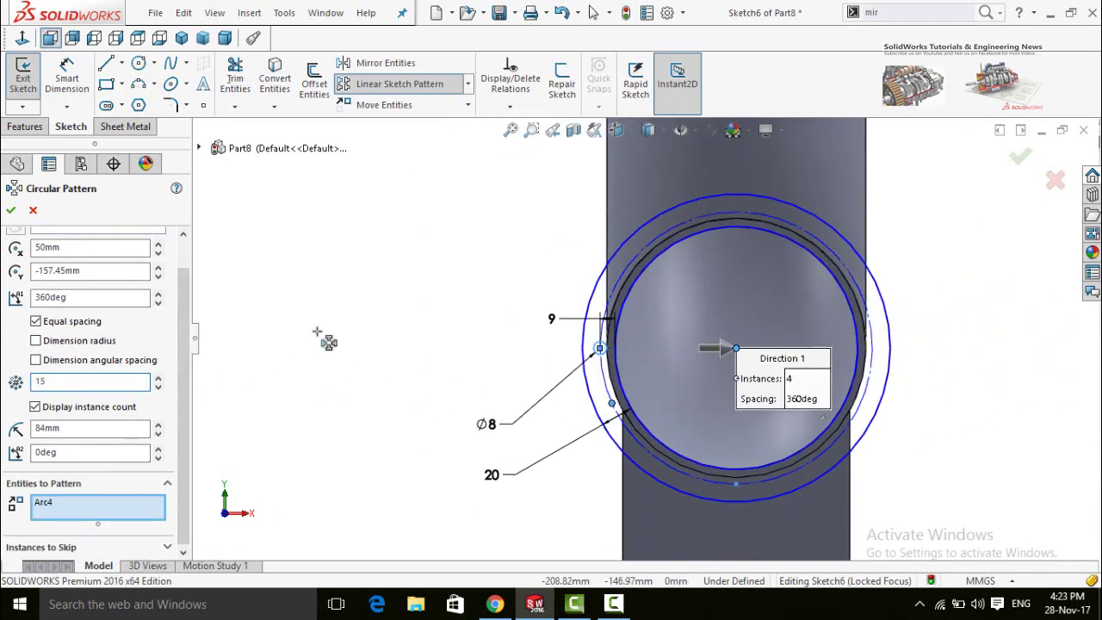
pyautogui.click(12, 211)
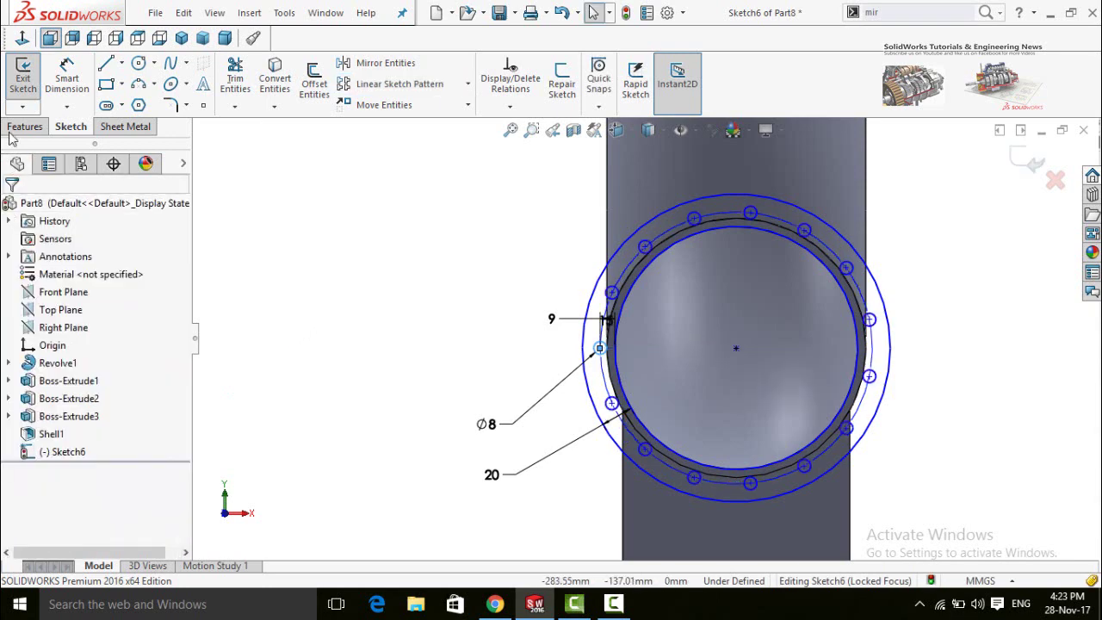
# Step: Extrude the flange sketch with its bolt holes 10 mm in the reversed direction, merged with the pipe
pyautogui.click(13, 129)
pyautogui.click(30, 82)
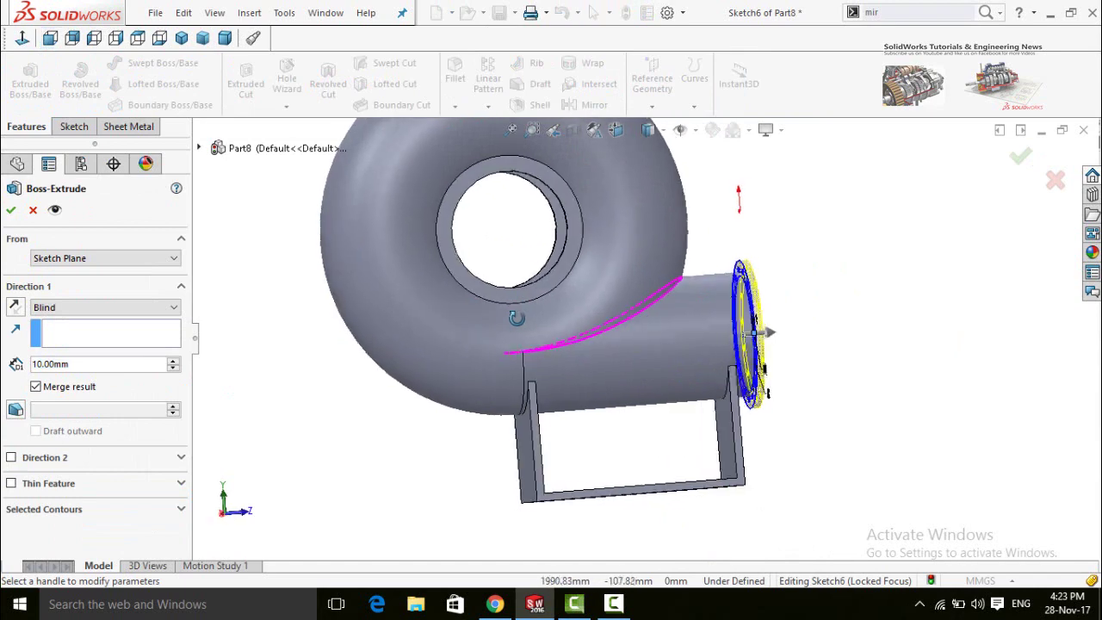
pyautogui.click(15, 308)
pyautogui.click(9, 213)
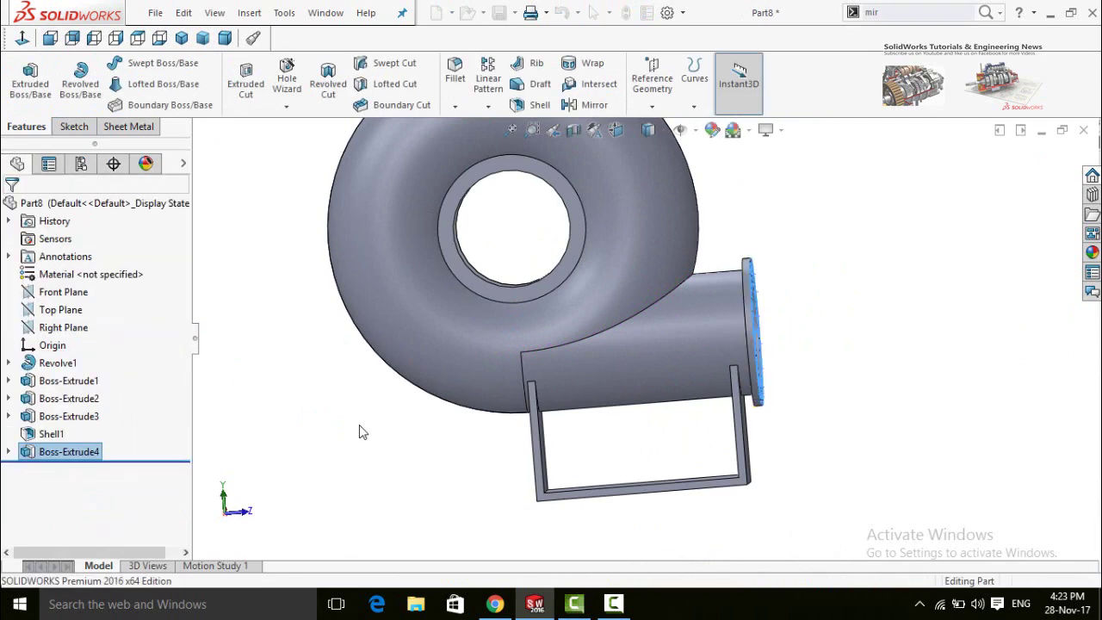
# Step: Start a sketch on the flat ring face around the casing's central opening and view it face-on
pyautogui.moveTo(419, 436); pyautogui.dragTo(504, 379, button='middle')
pyautogui.scroll(-5, 538, 274)
pyautogui.moveTo(594, 299); pyautogui.dragTo(592, 263, button='middle')
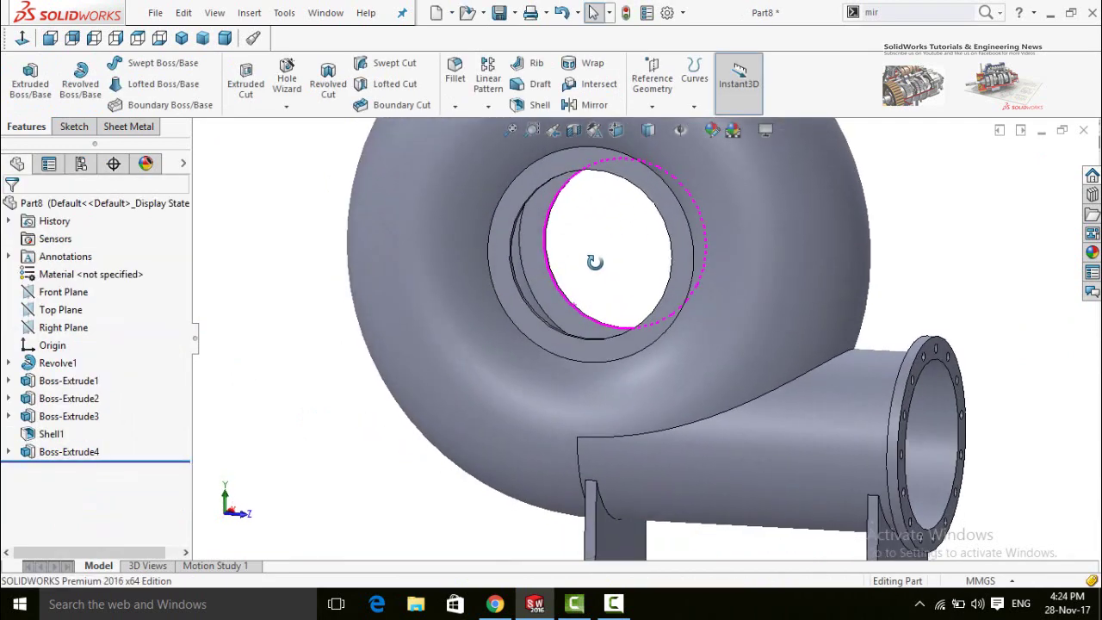
pyautogui.click(502, 264)
pyautogui.click(564, 216)
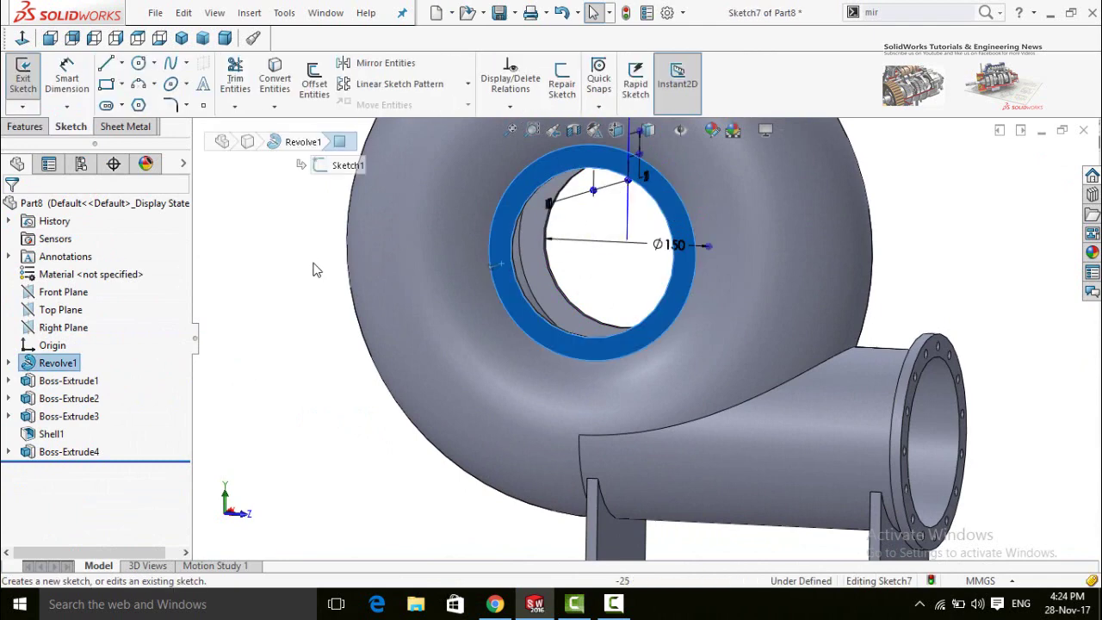
pyautogui.click(24, 39)
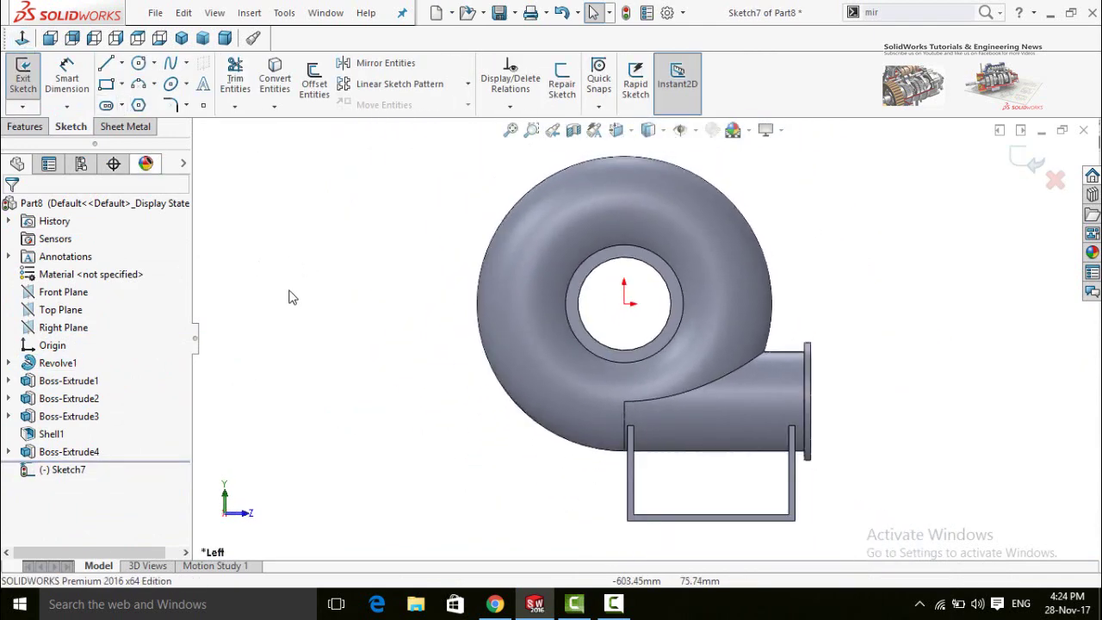
# Step: Sketch a construction circle about 85 mm in radius, centred on the origin, between the ring face's inner and outer edges
pyautogui.click(139, 65)
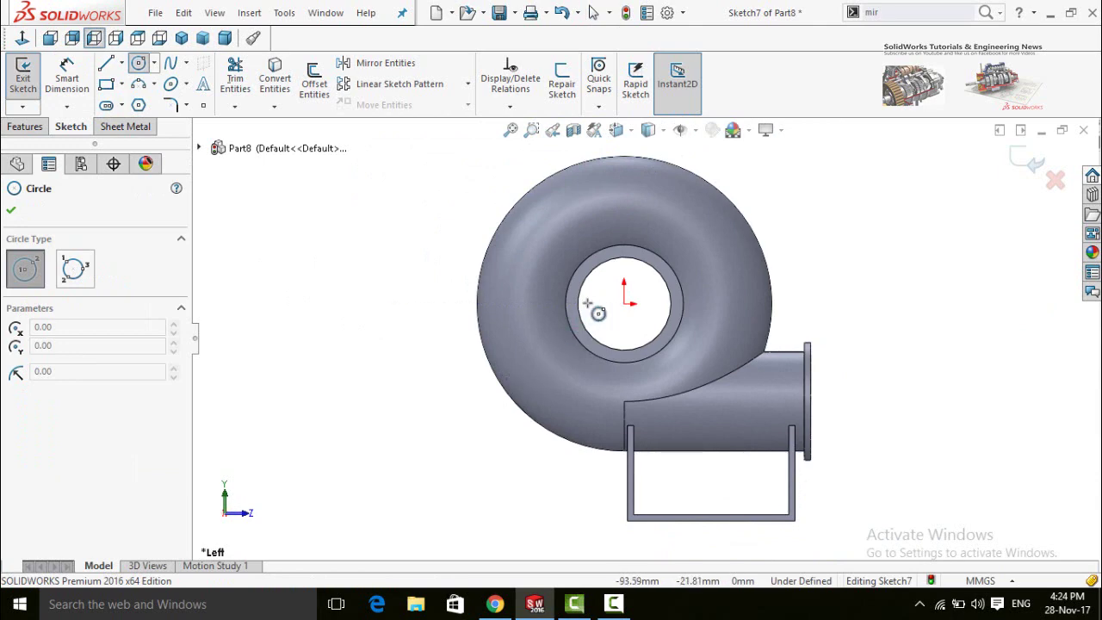
pyautogui.scroll(-3, 598, 312)
pyautogui.click(647, 310)
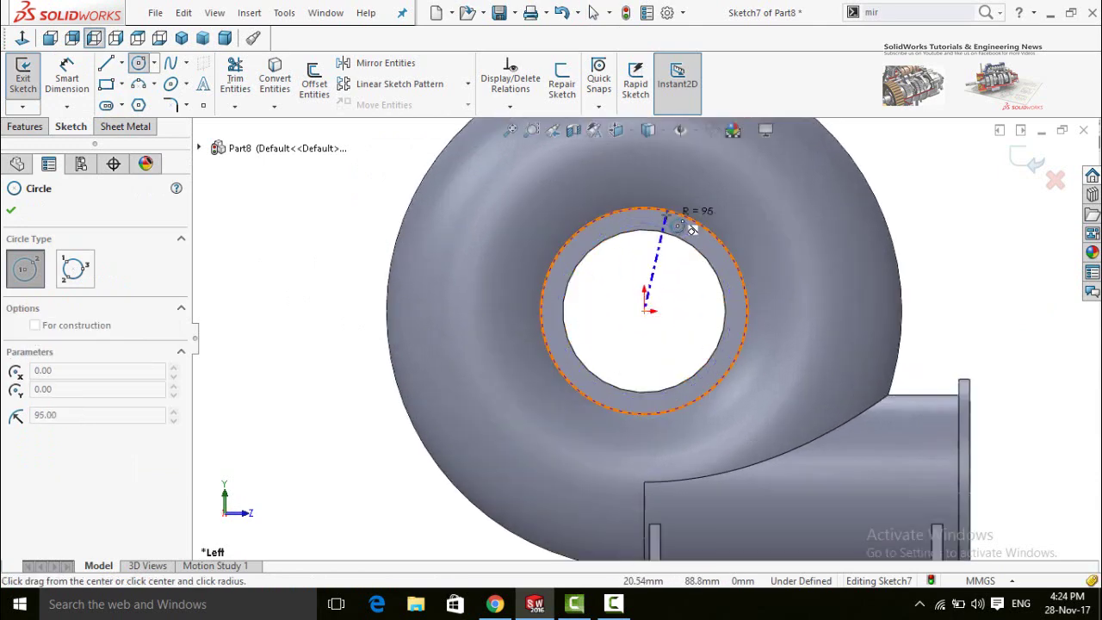
pyautogui.click(680, 225)
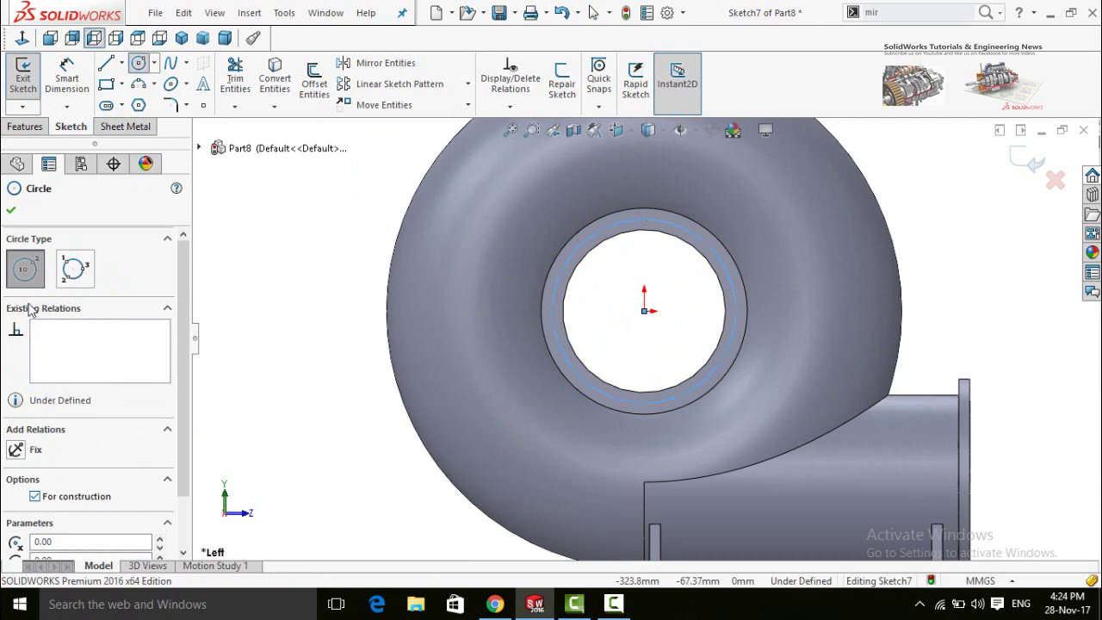
pyautogui.click(11, 209)
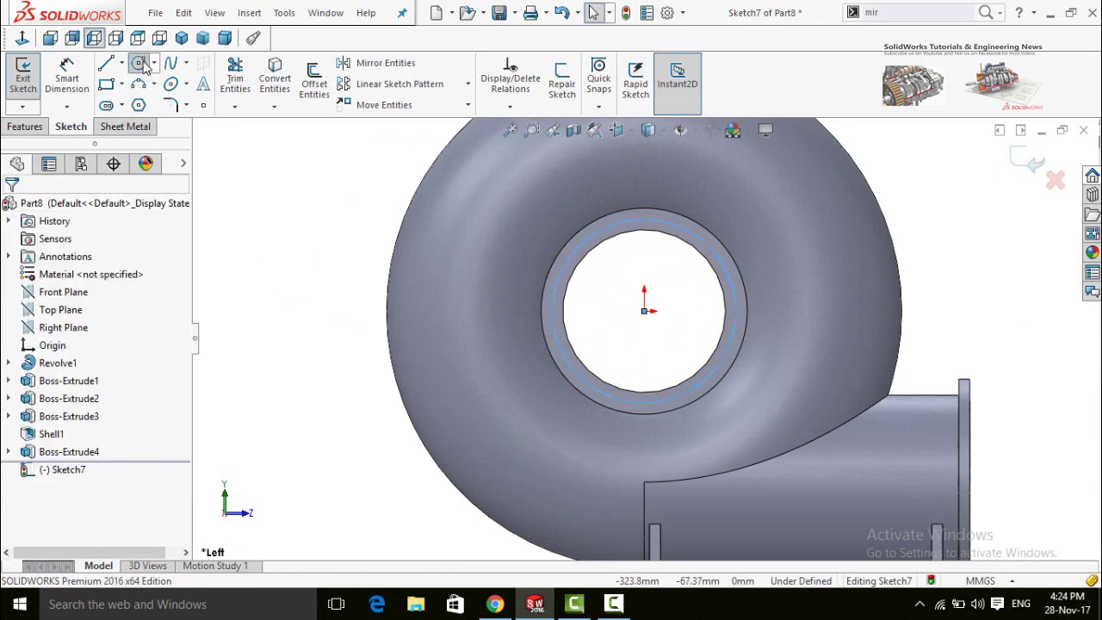
# Step: Sketch a small hole circle about 18 mm in diameter, centred on the construction circle level with the origin
pyautogui.click(141, 65)
pyautogui.click(552, 310)
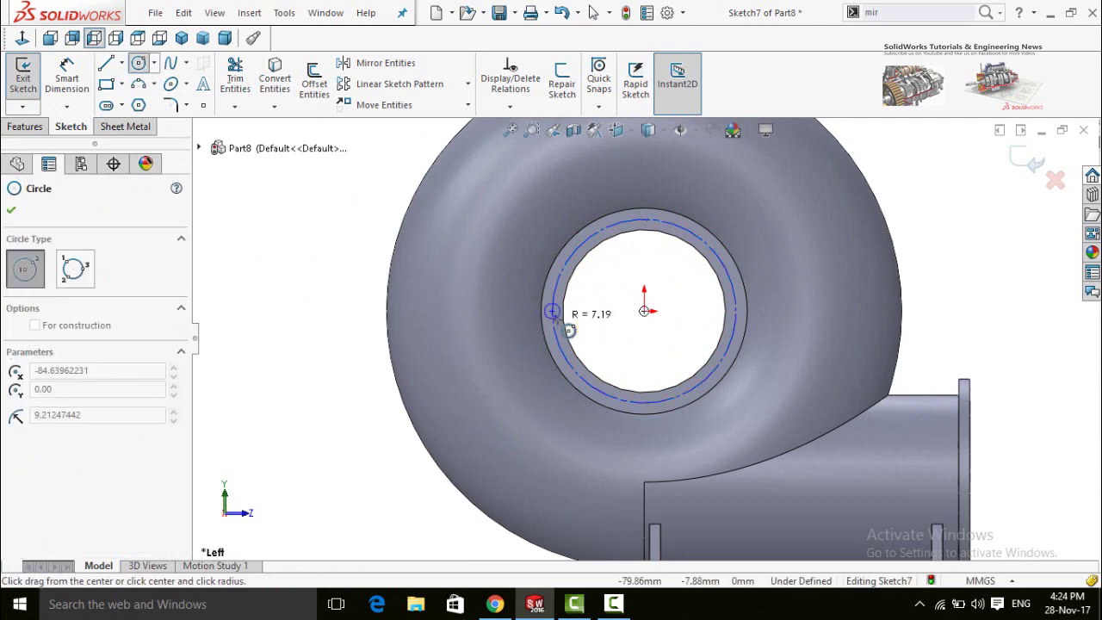
pyautogui.click(560, 319)
# Step: Set the radial distance between the construction circle and the opening's inner edge to 10 mm
pyautogui.press('d')
pyautogui.scroll(-3, 539, 266)
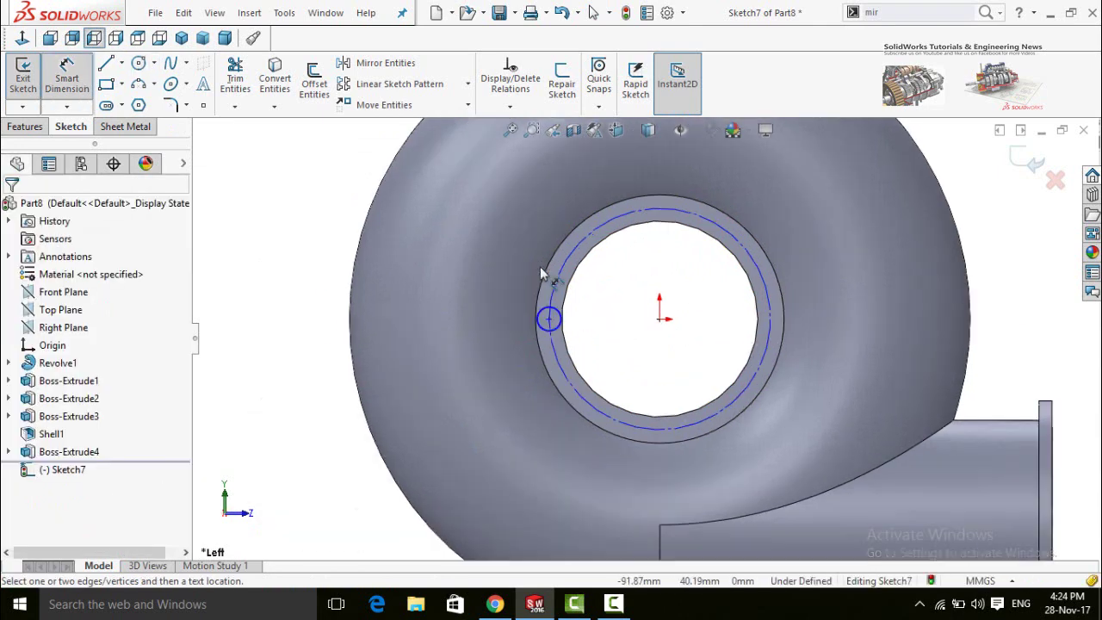
pyautogui.press('Escape')
pyautogui.click(597, 295)
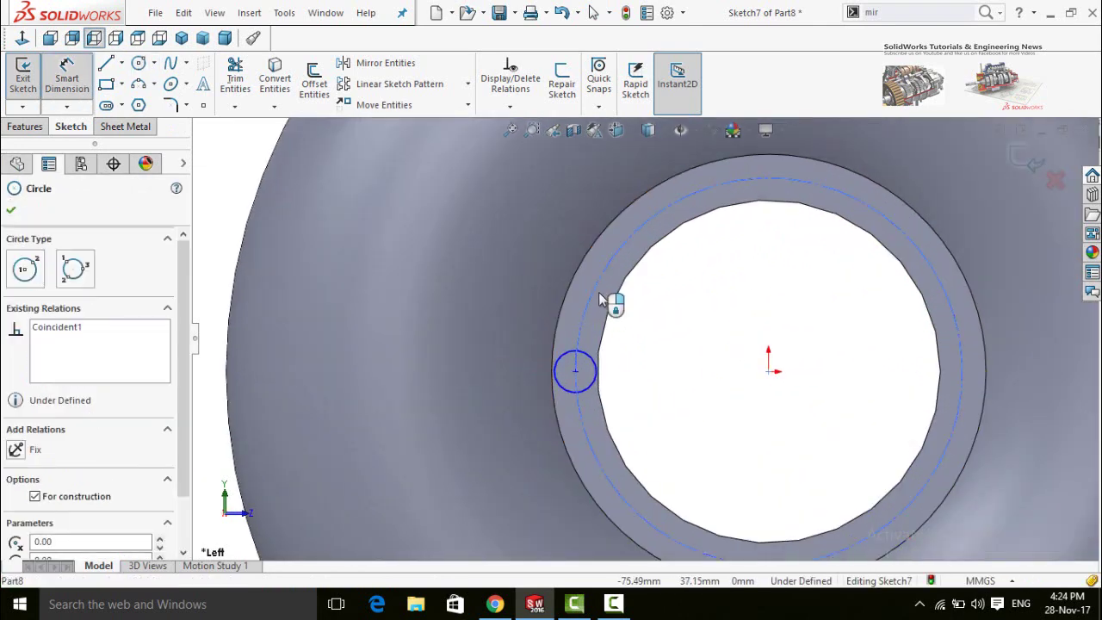
pyautogui.press('d')
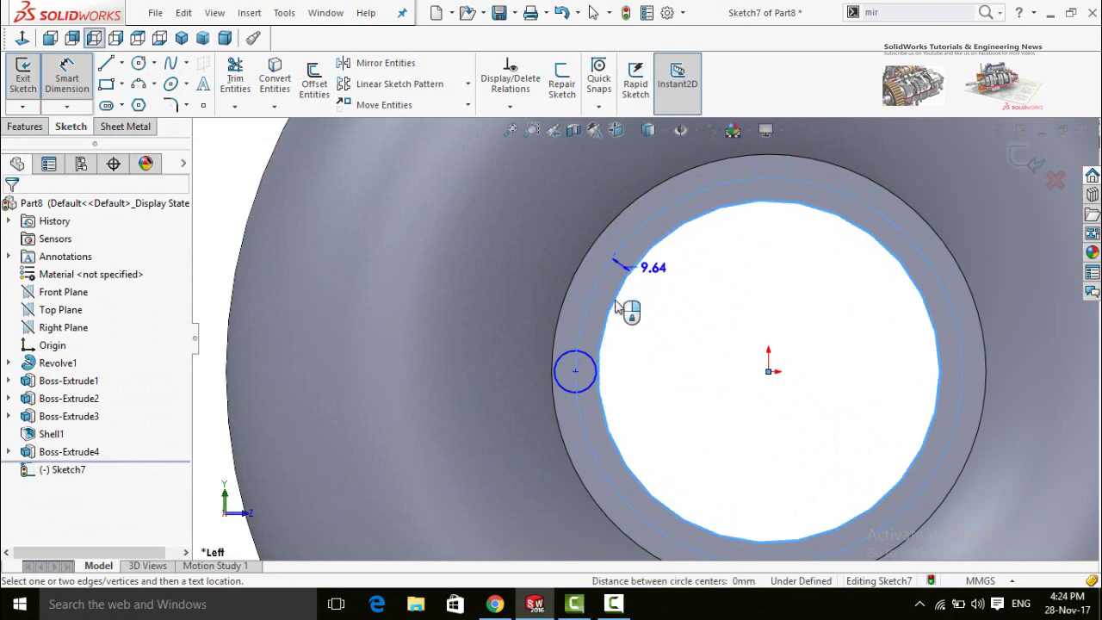
pyautogui.click(665, 316)
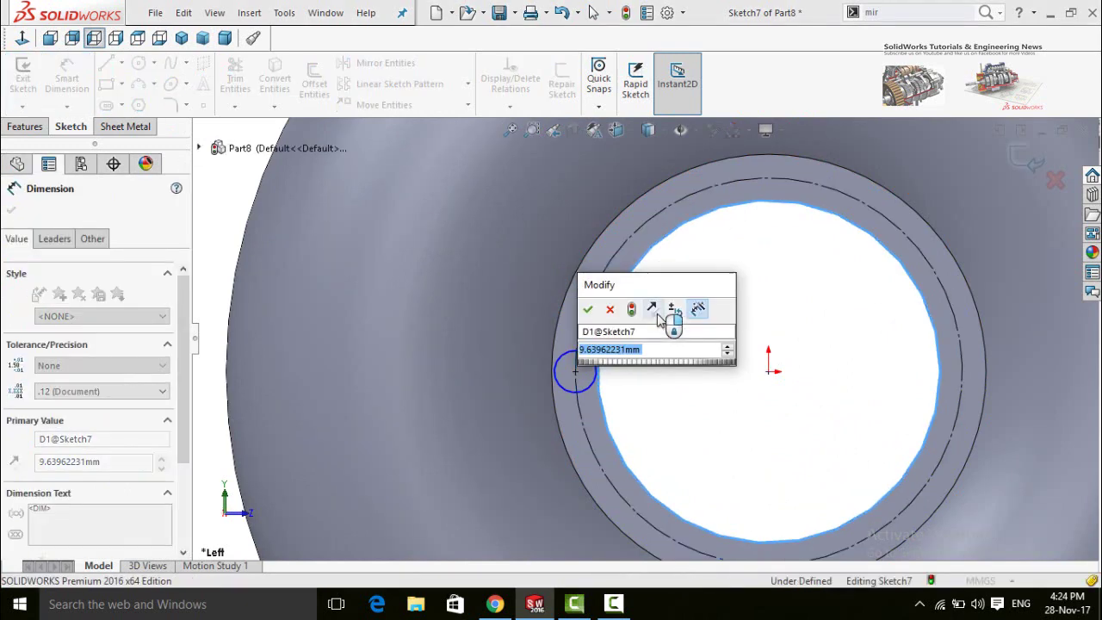
pyautogui.write('10')
pyautogui.press('Return')
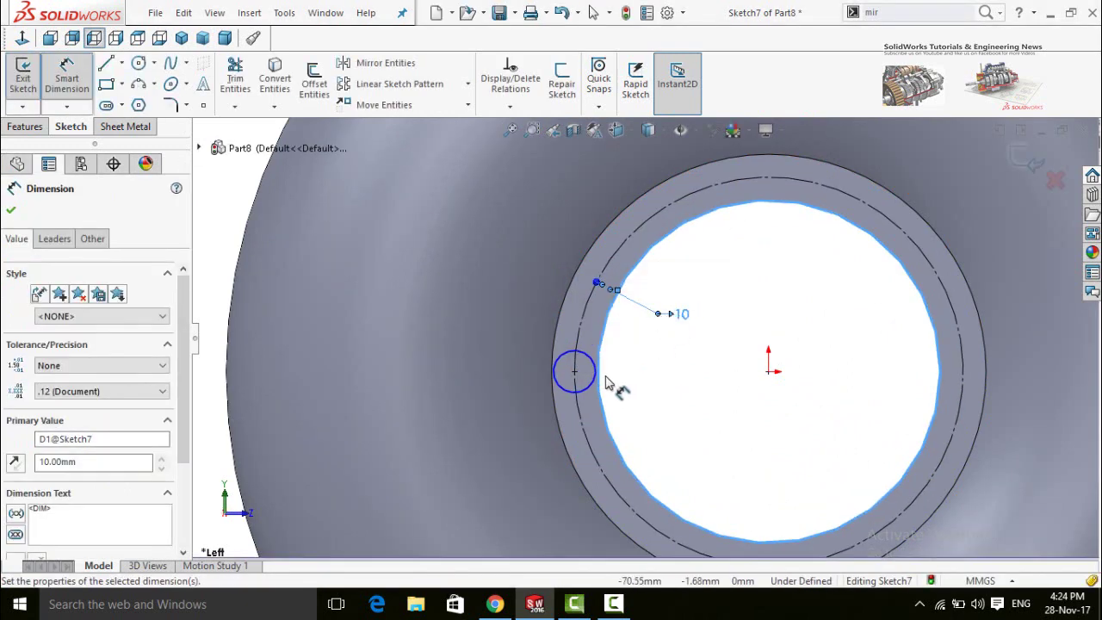
# Step: Set the small hole circle's diameter on the ring face to 10 mm
pyautogui.click(606, 383)
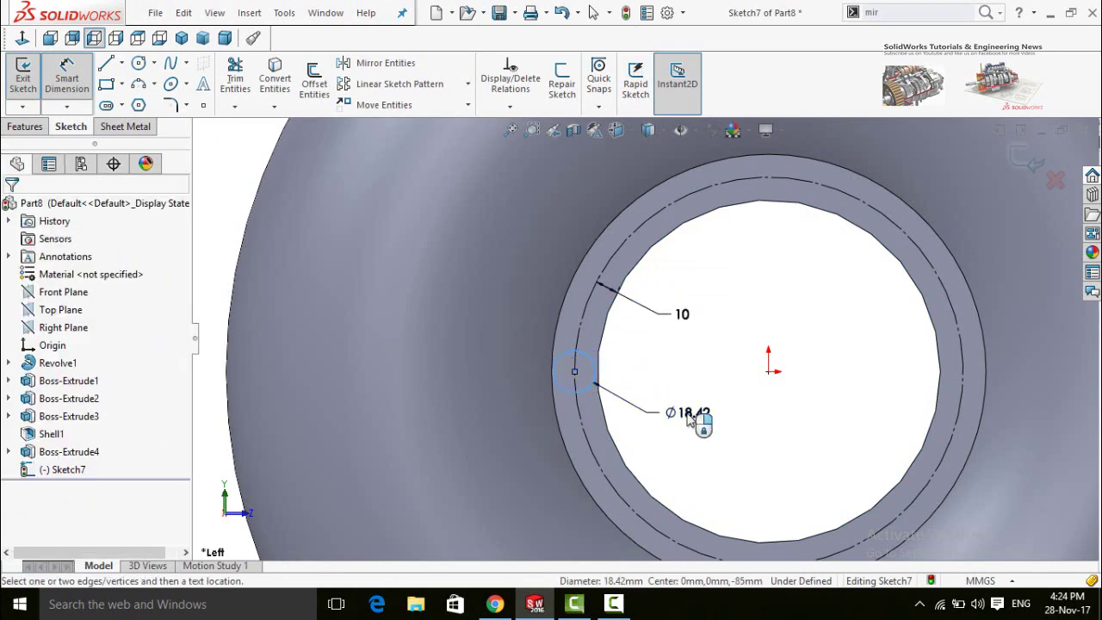
pyautogui.click(689, 420)
pyautogui.press('Return')
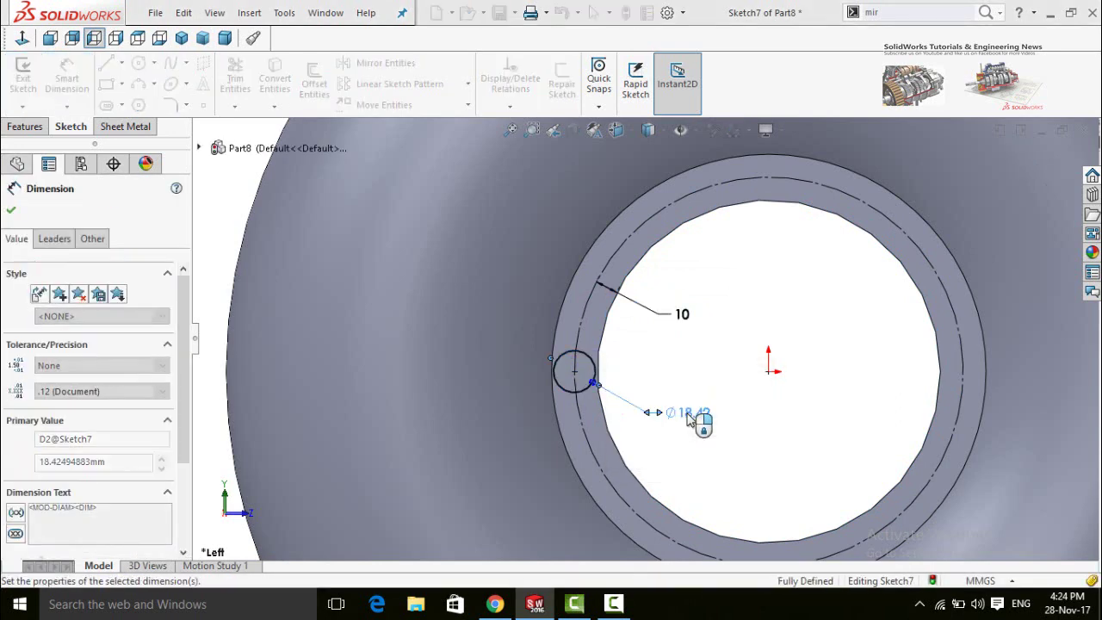
pyautogui.press('z')
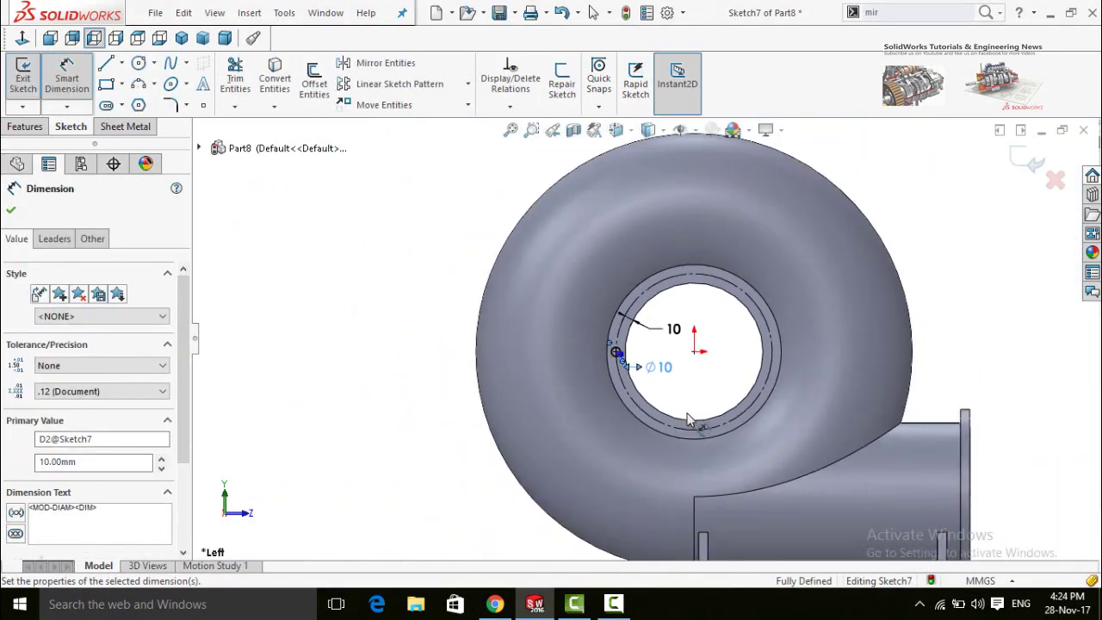
# Step: Cut the 10 mm hole circle through both sides of the ring with a blind Extruded Cut 324 mm deep
pyautogui.click(24, 127)
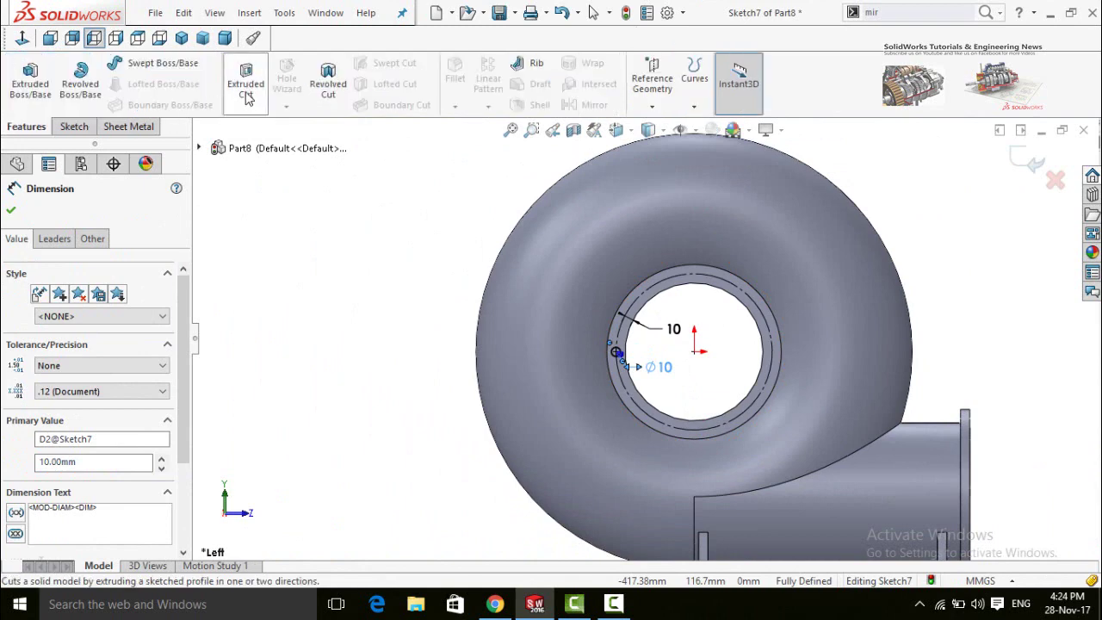
pyautogui.click(247, 98)
pyautogui.scroll(3, 422, 324)
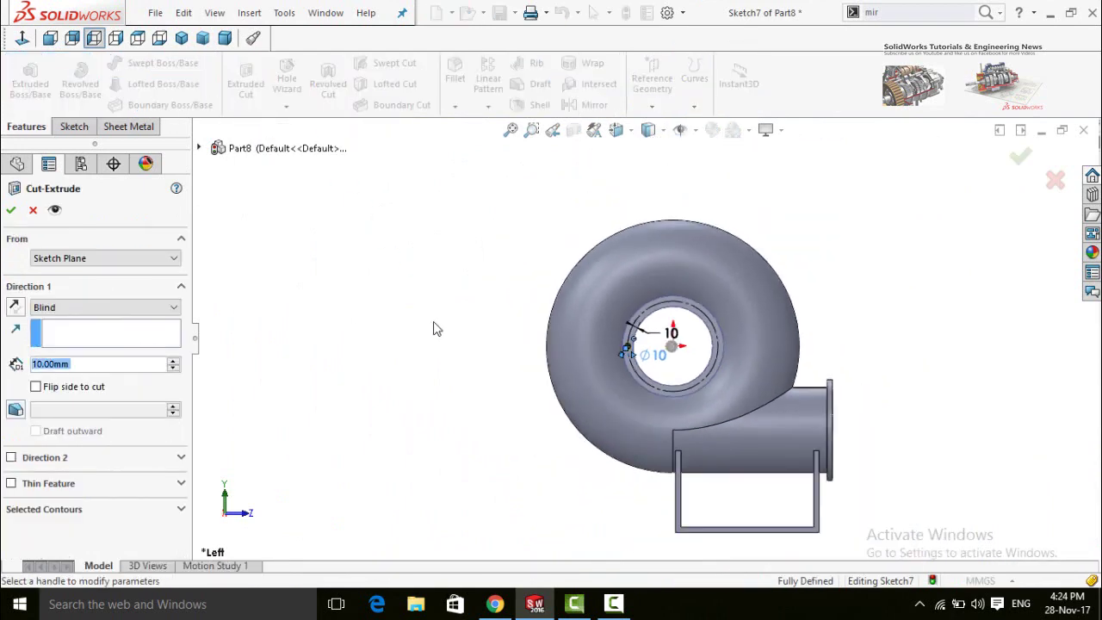
pyautogui.moveTo(436, 327); pyautogui.dragTo(680, 353, button='middle')
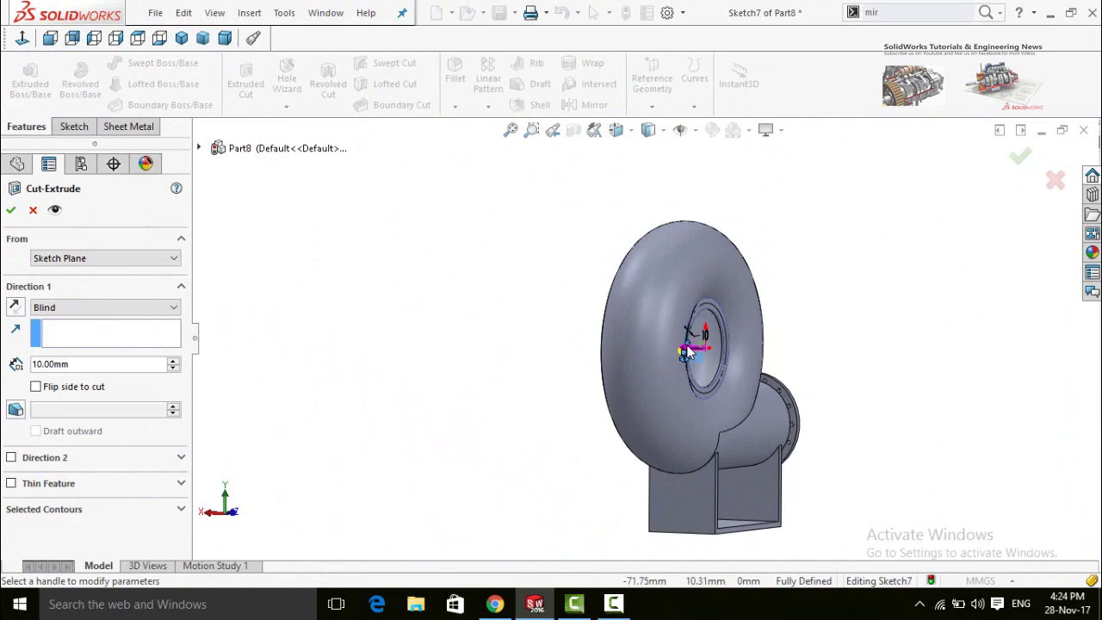
pyautogui.click(686, 349)
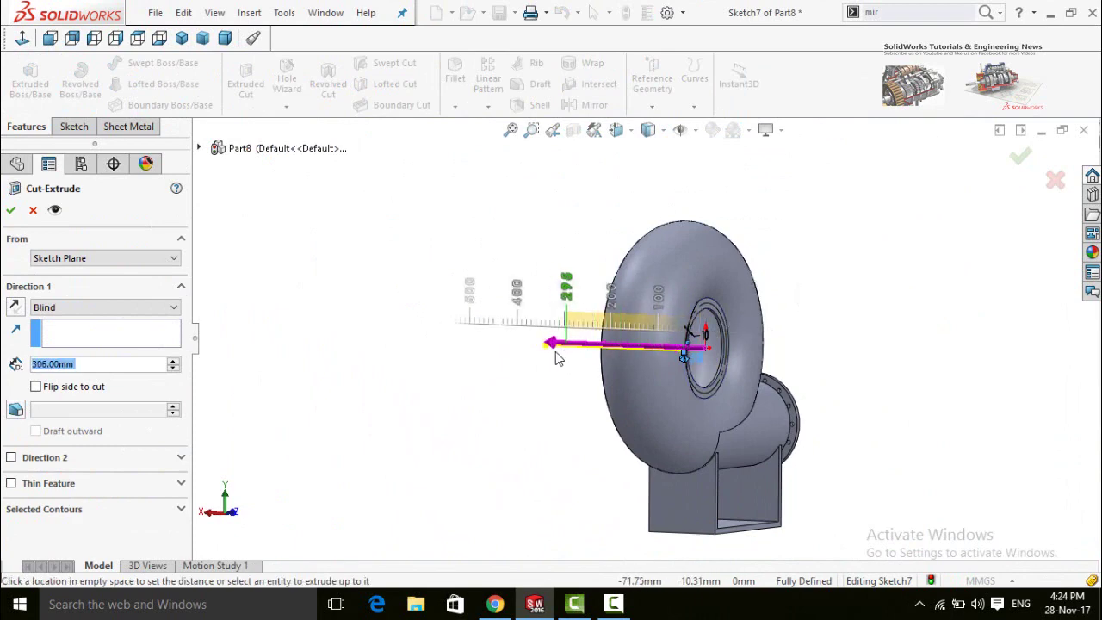
pyautogui.click(548, 359)
pyautogui.moveTo(469, 331); pyautogui.dragTo(534, 327, button='middle')
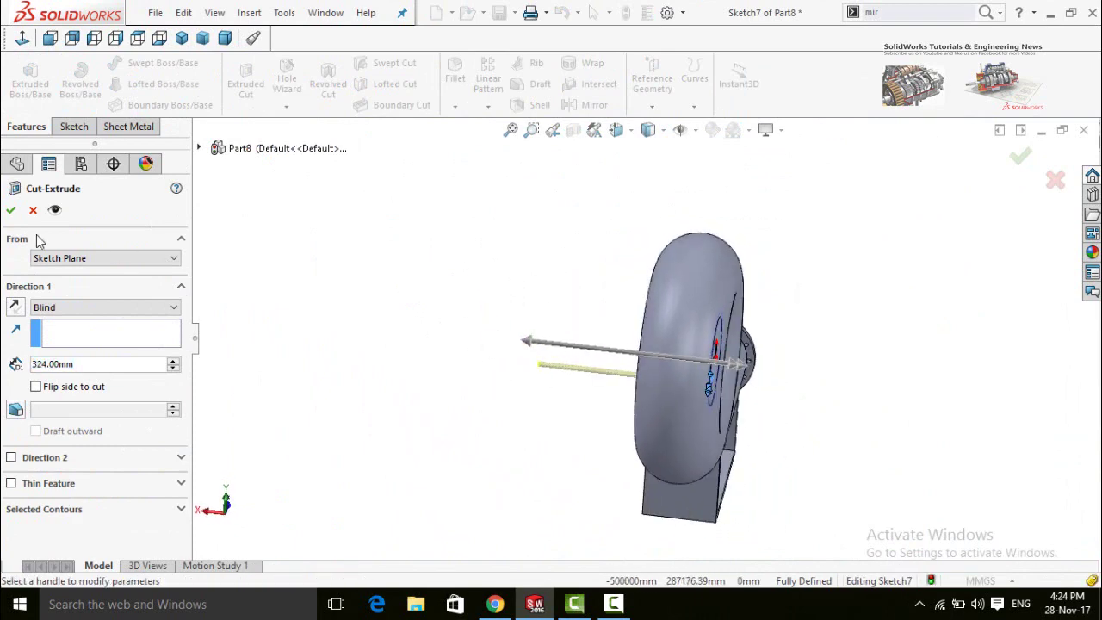
pyautogui.click(11, 210)
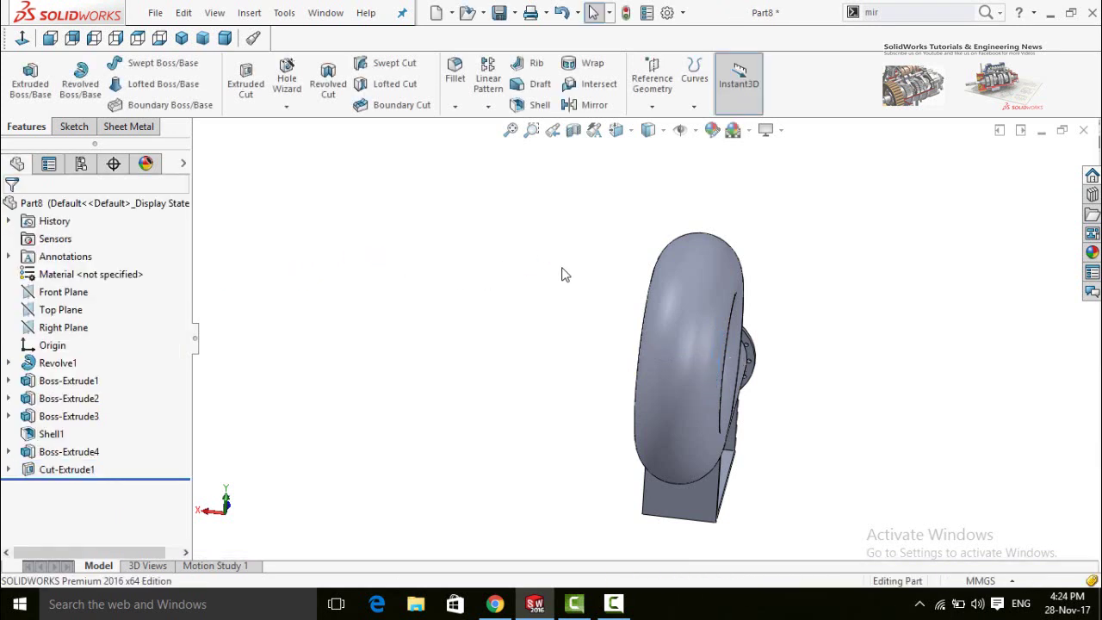
# Step: Circular-pattern the hole cut around the central opening's circular edge with 18 equally spaced instances over 360 degrees
pyautogui.moveTo(564, 273)
pyautogui.mouseDown(button='middle')
pyautogui.moveTo(474, 255)
pyautogui.moveTo(492, 297)
pyautogui.moveTo(389, 189)
pyautogui.moveTo(427, 242)
pyautogui.moveTo(447, 197)
pyautogui.mouseUp(button='middle')
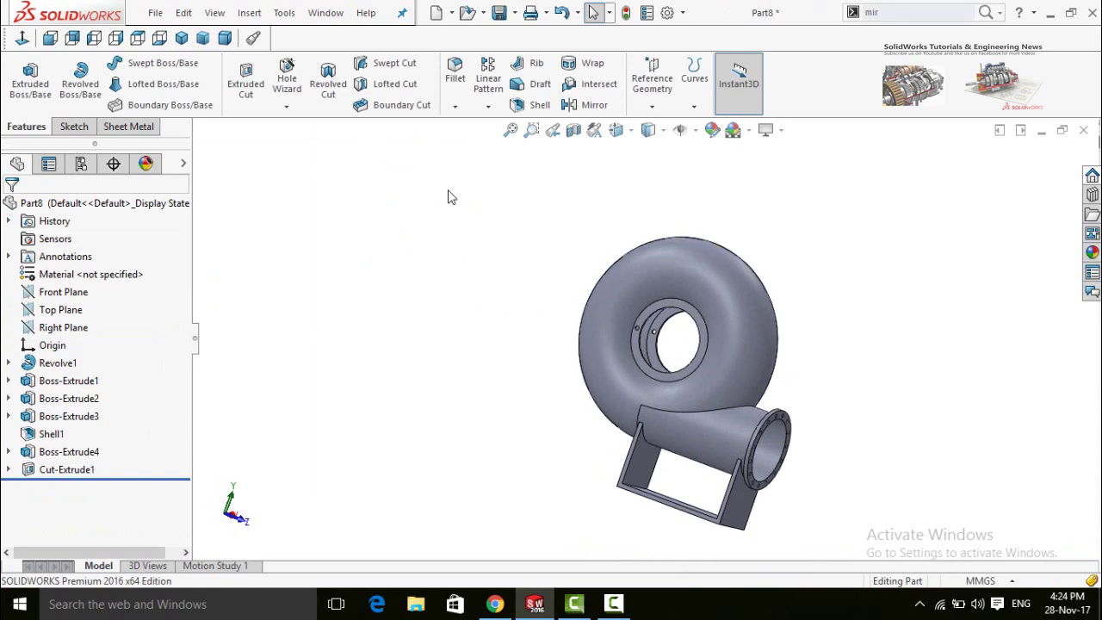
pyautogui.click(488, 106)
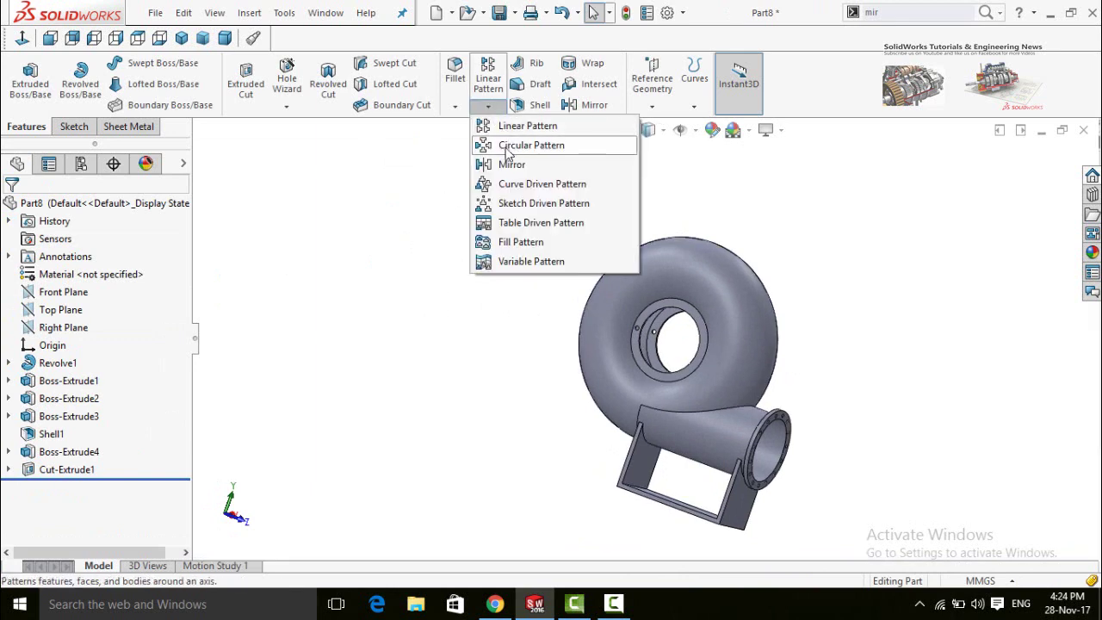
pyautogui.click(508, 148)
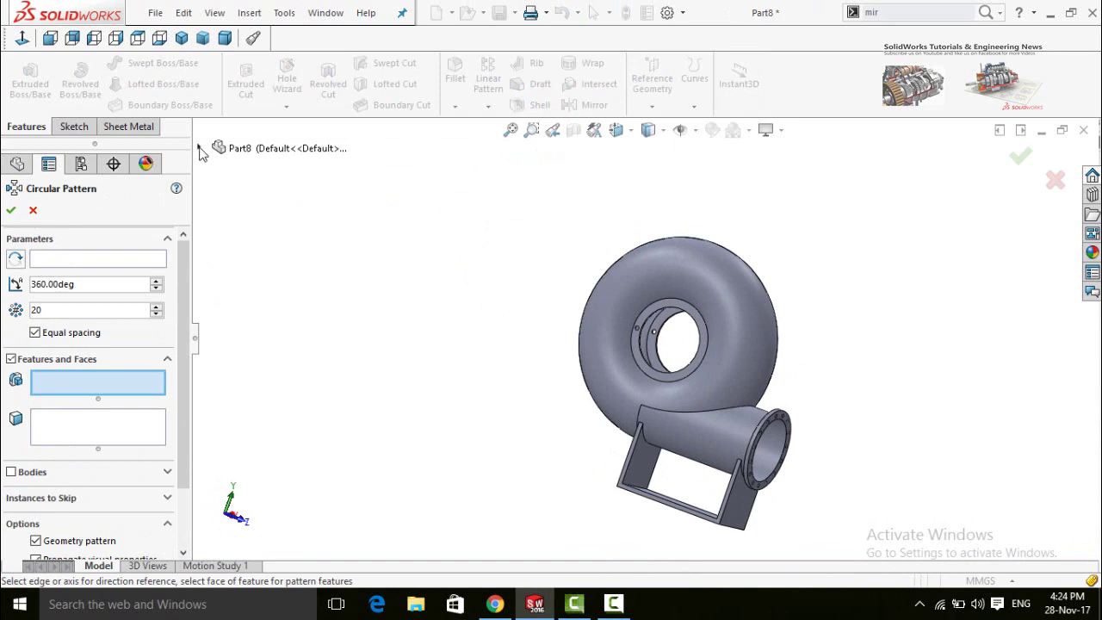
pyautogui.click(199, 149)
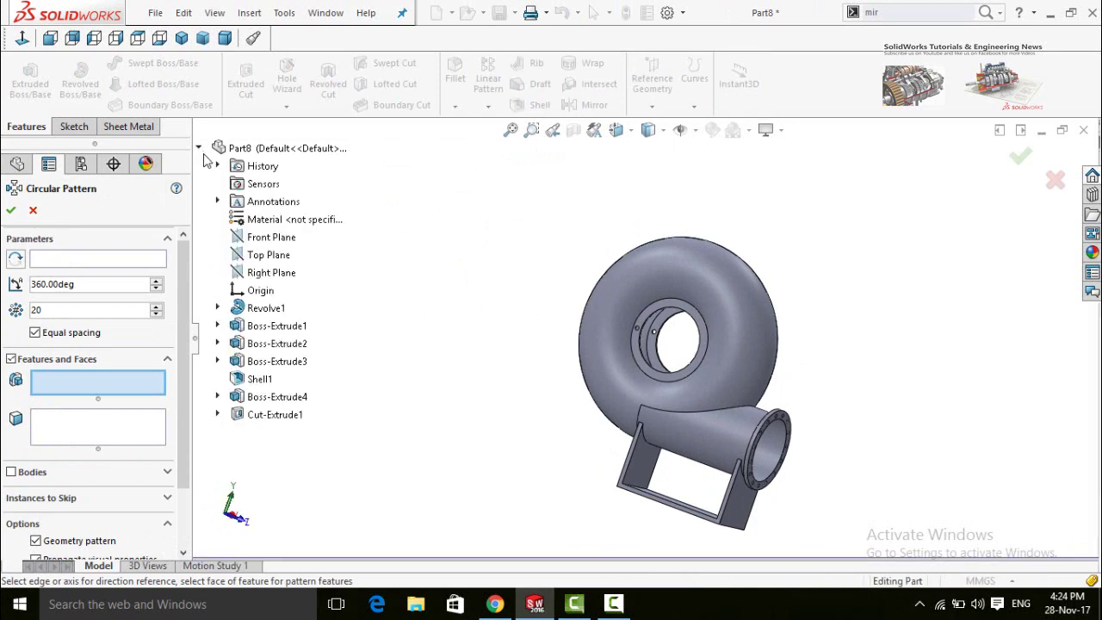
pyautogui.click(271, 416)
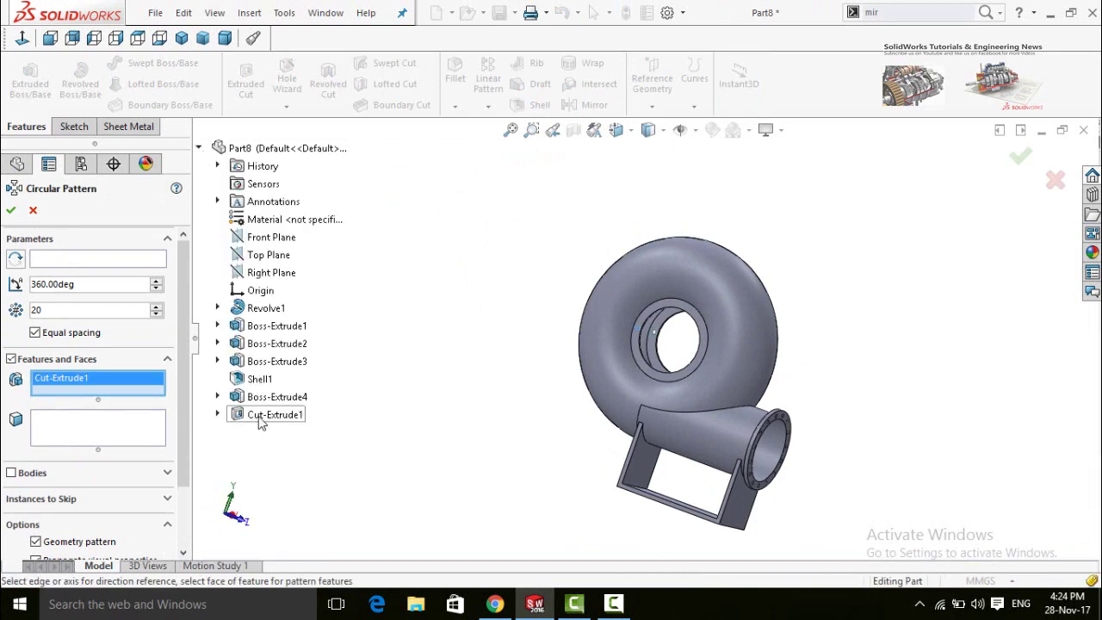
pyautogui.click(64, 259)
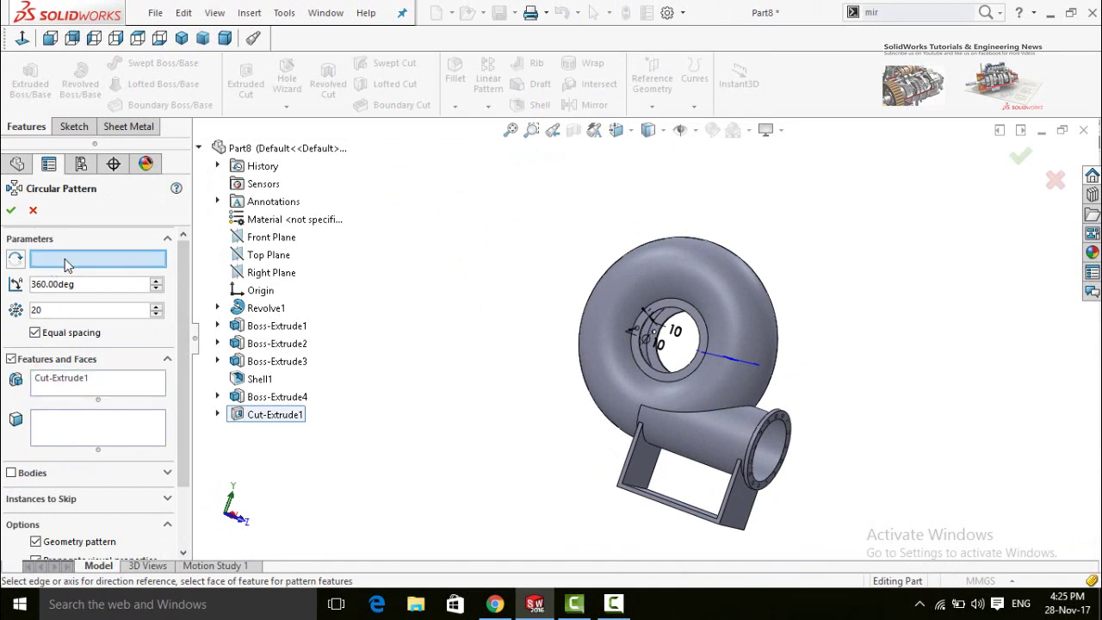
pyautogui.click(657, 372)
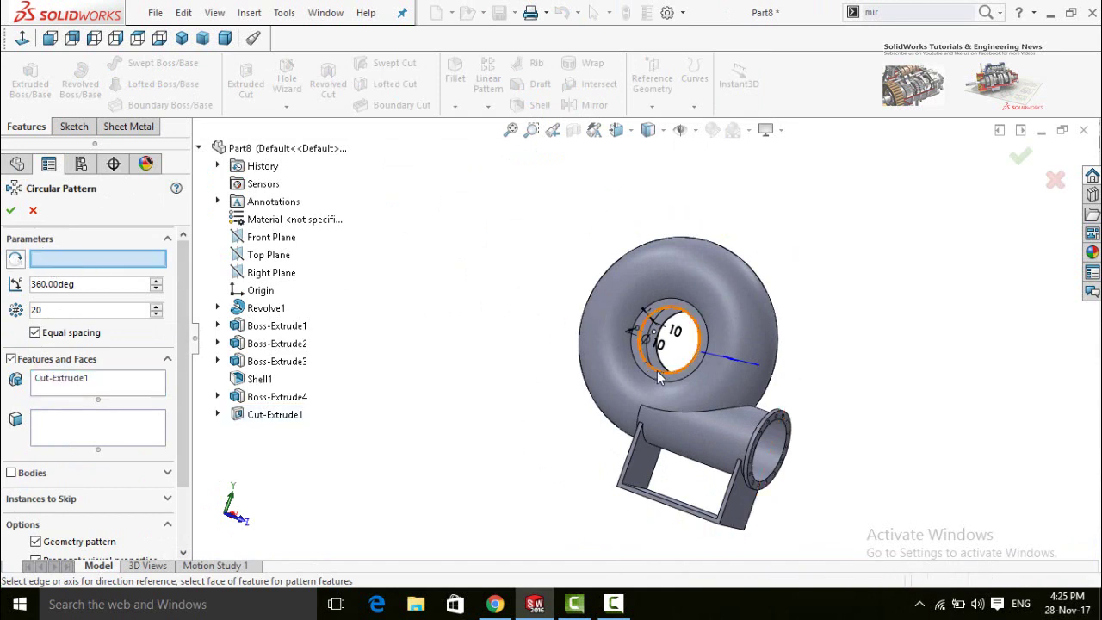
pyautogui.doubleClick(61, 311)
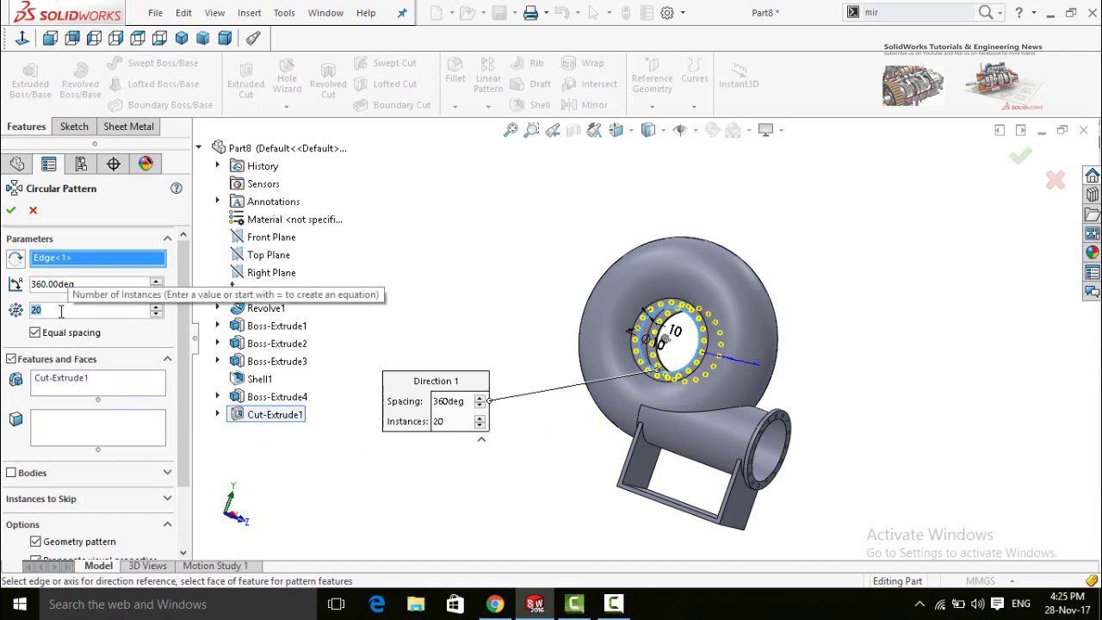
pyautogui.write('18')
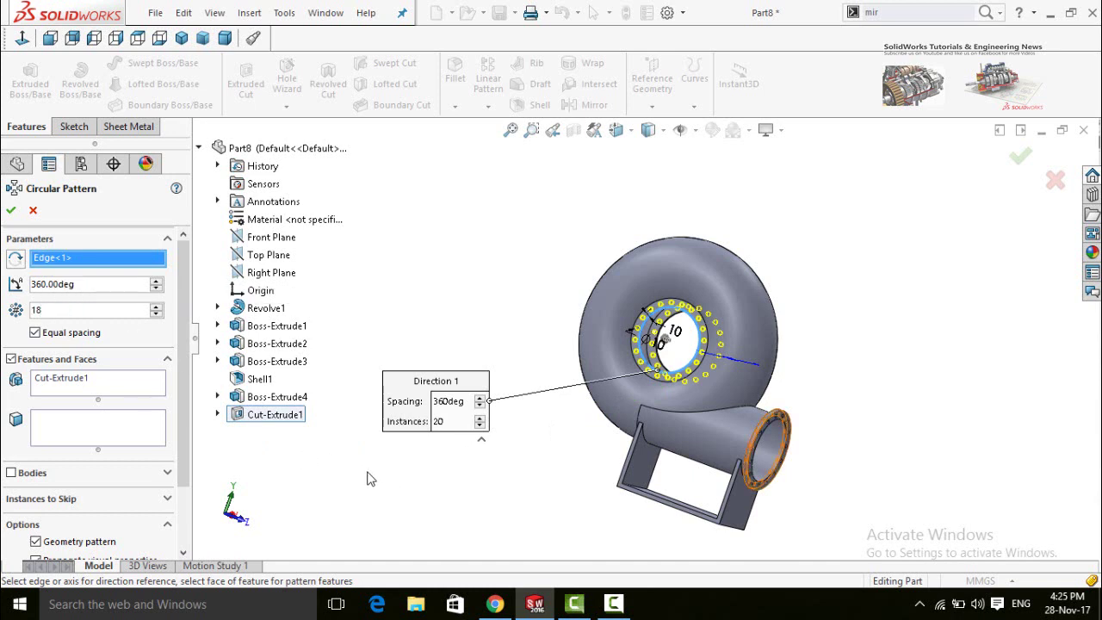
pyautogui.click(10, 213)
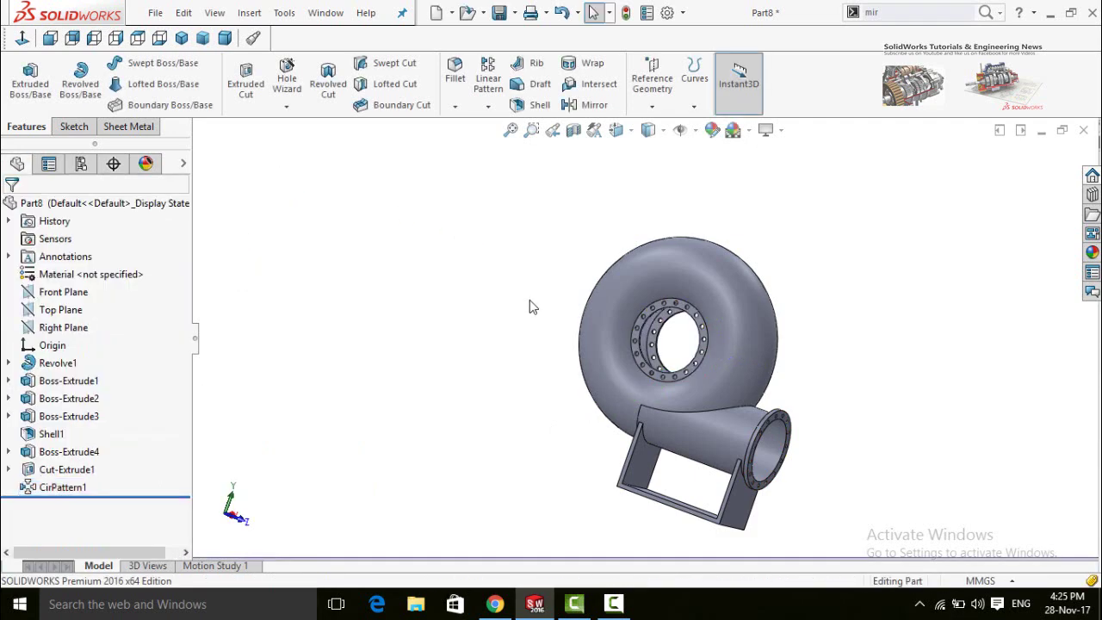
# Step: Color the outer face of the revolved ring pure blue (RGB 0, 0, 255)
pyautogui.moveTo(532, 306); pyautogui.dragTo(506, 293, button='middle')
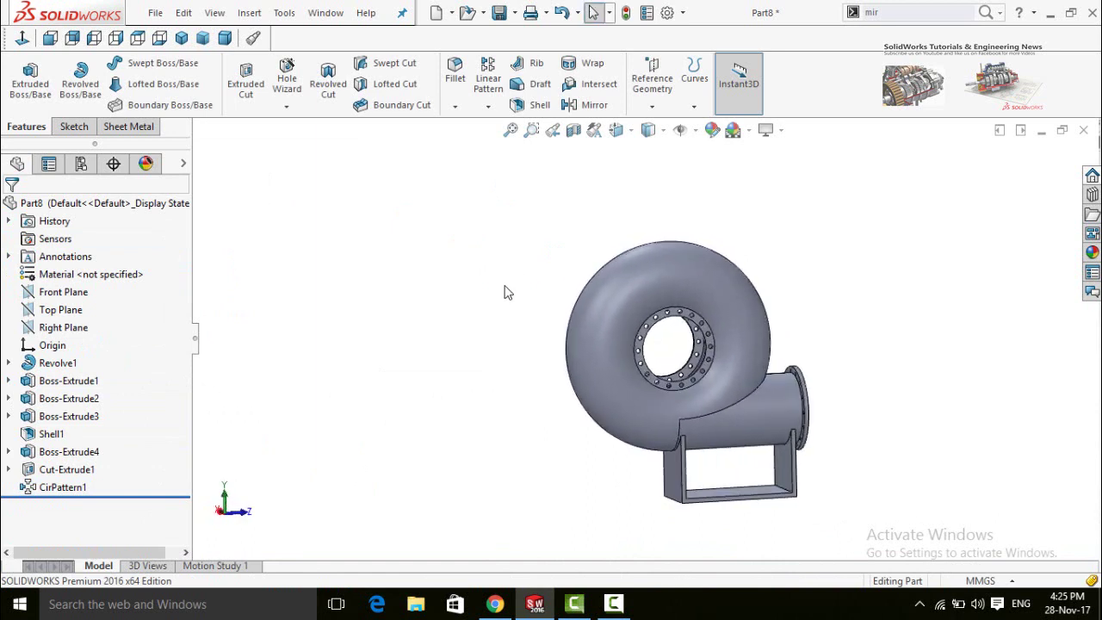
pyautogui.click(621, 371)
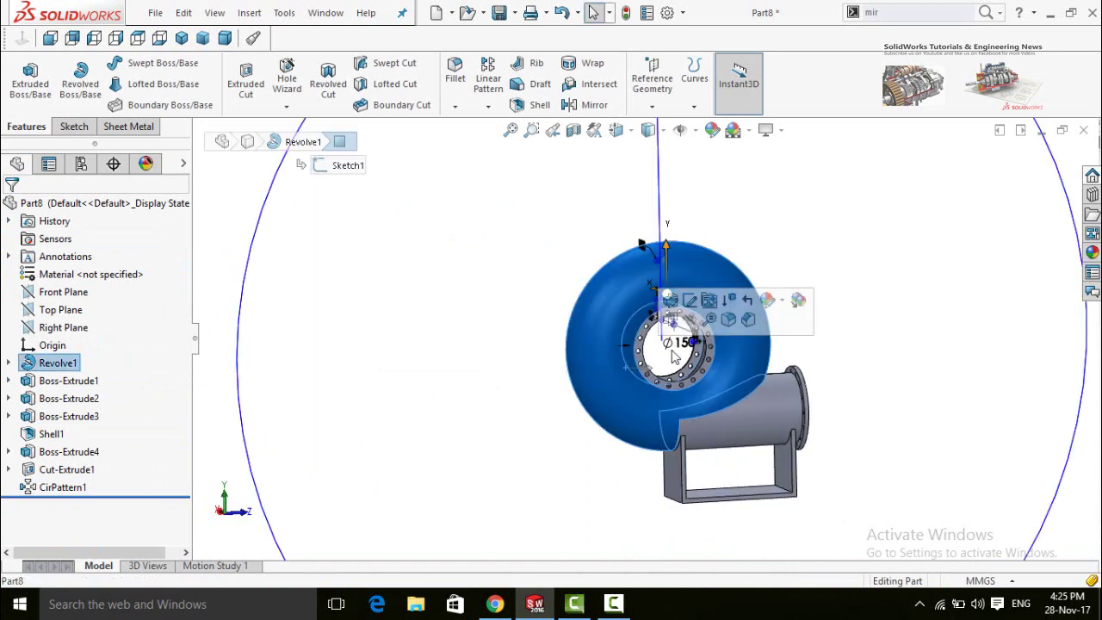
pyautogui.click(779, 303)
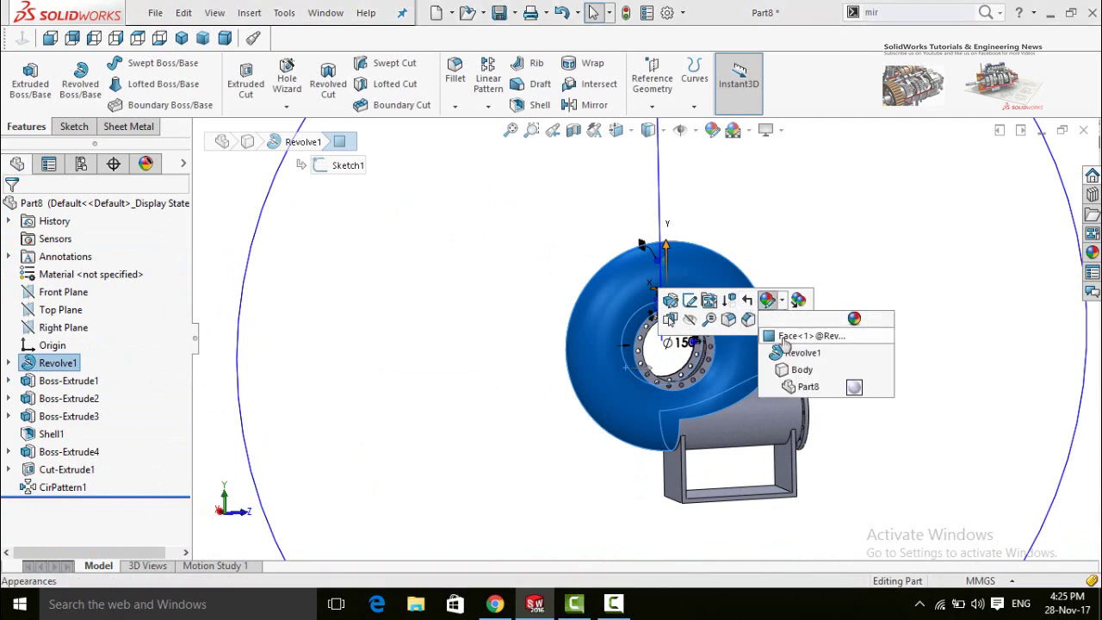
pyautogui.click(786, 337)
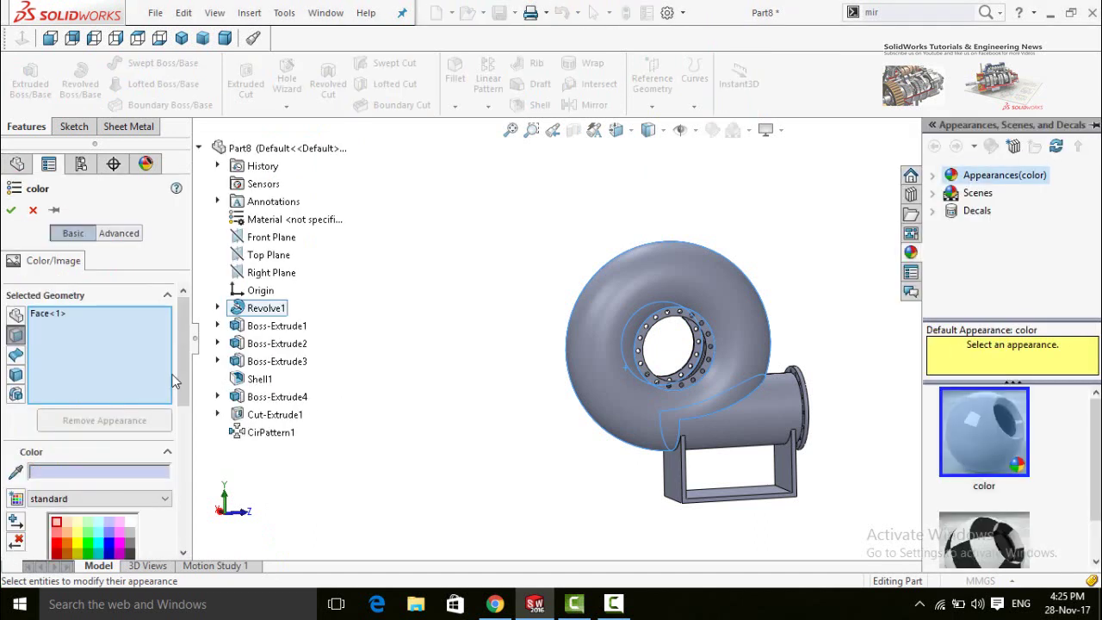
pyautogui.moveTo(182, 379); pyautogui.dragTo(182, 433)
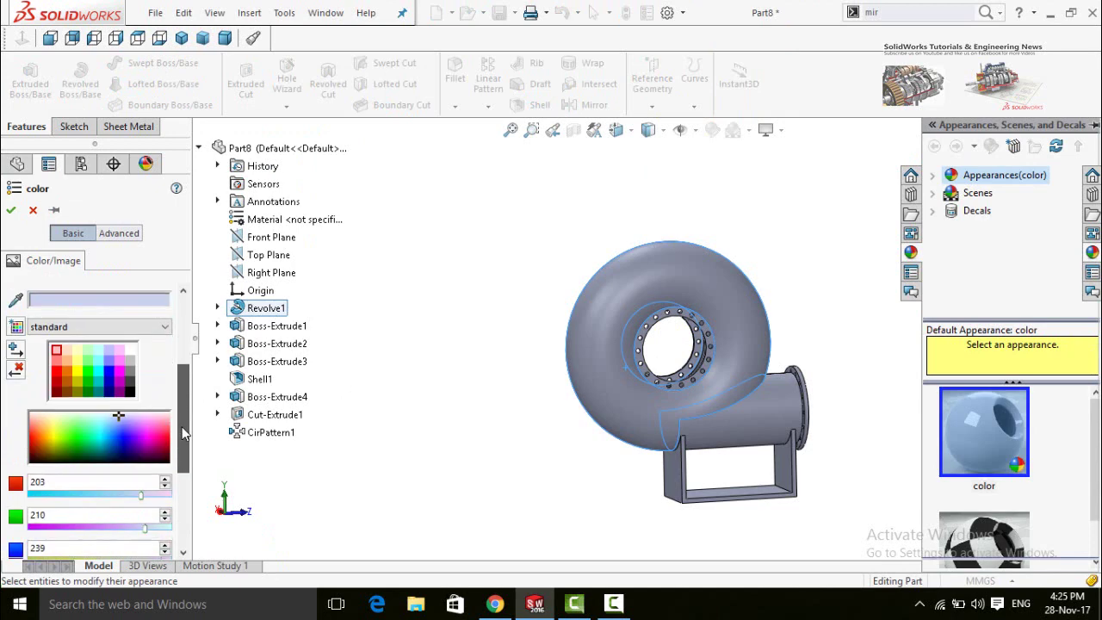
pyautogui.click(99, 372)
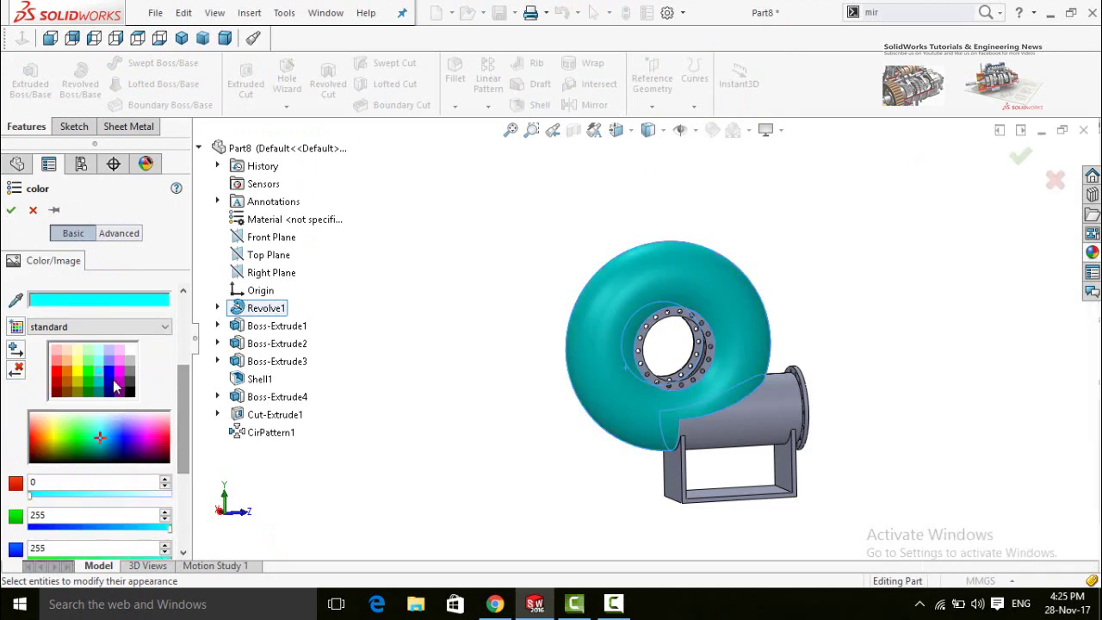
pyautogui.click(108, 368)
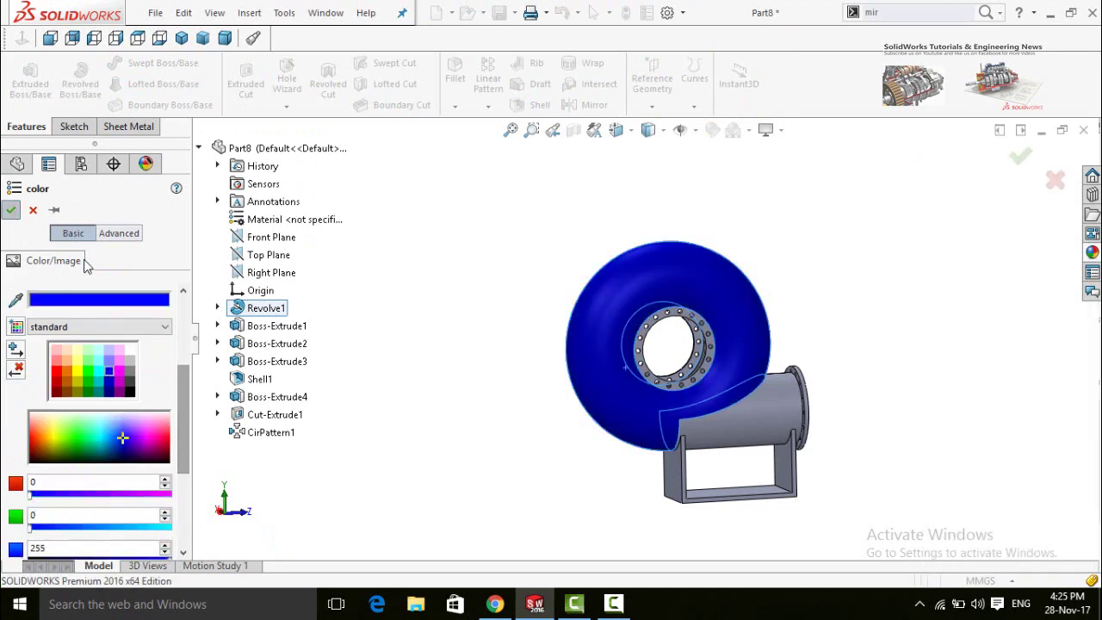
pyautogui.click(10, 209)
# Step: Color the shell's inner face, seen through the central opening, bright green from the standard swatches
pyautogui.scroll(-3, 704, 353)
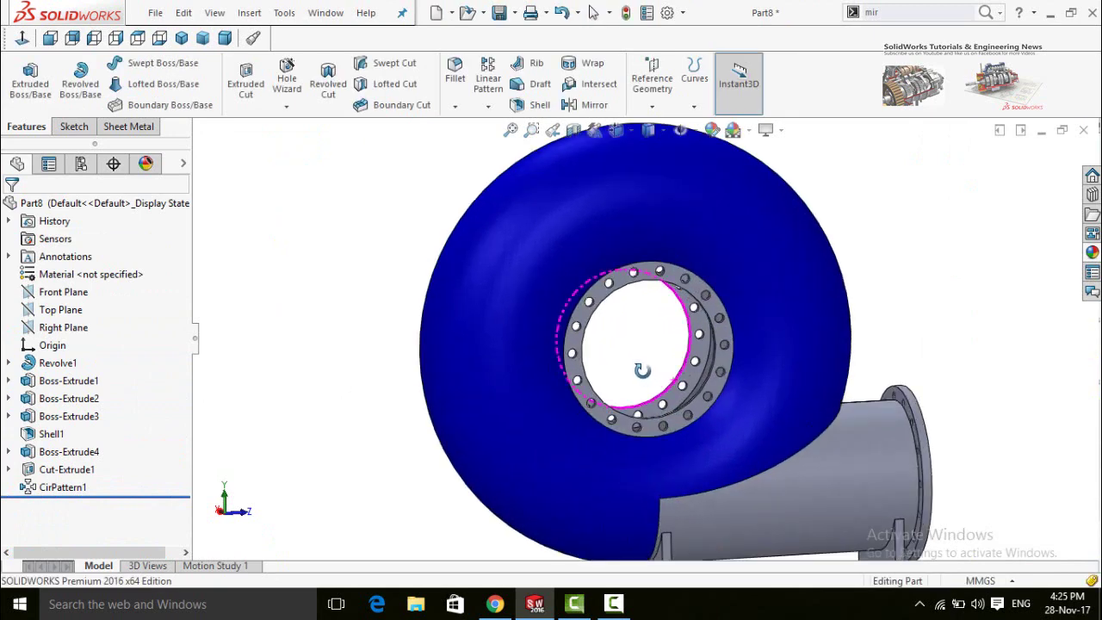
pyautogui.scroll(-1, 637, 362)
pyautogui.moveTo(635, 332); pyautogui.dragTo(720, 347, button='middle')
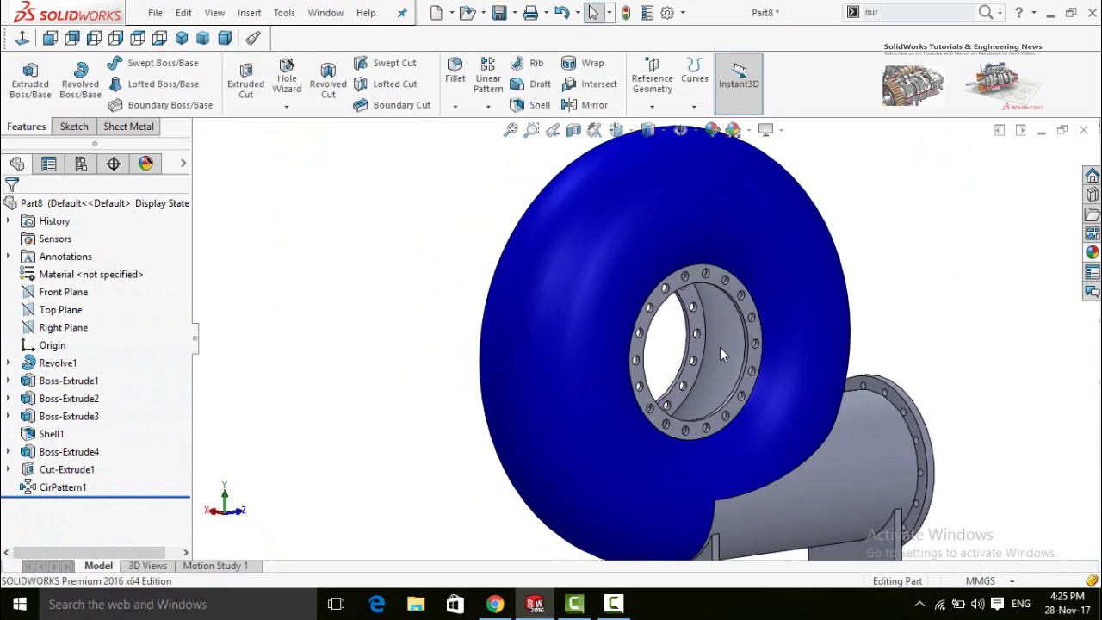
pyautogui.click(777, 332)
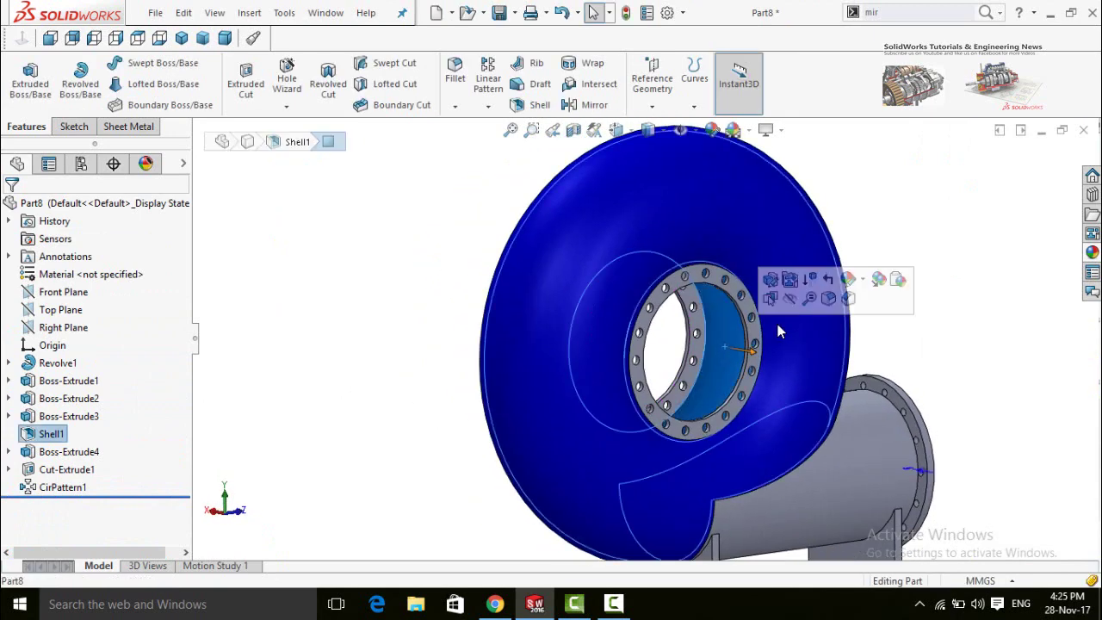
pyautogui.click(849, 280)
pyautogui.click(870, 315)
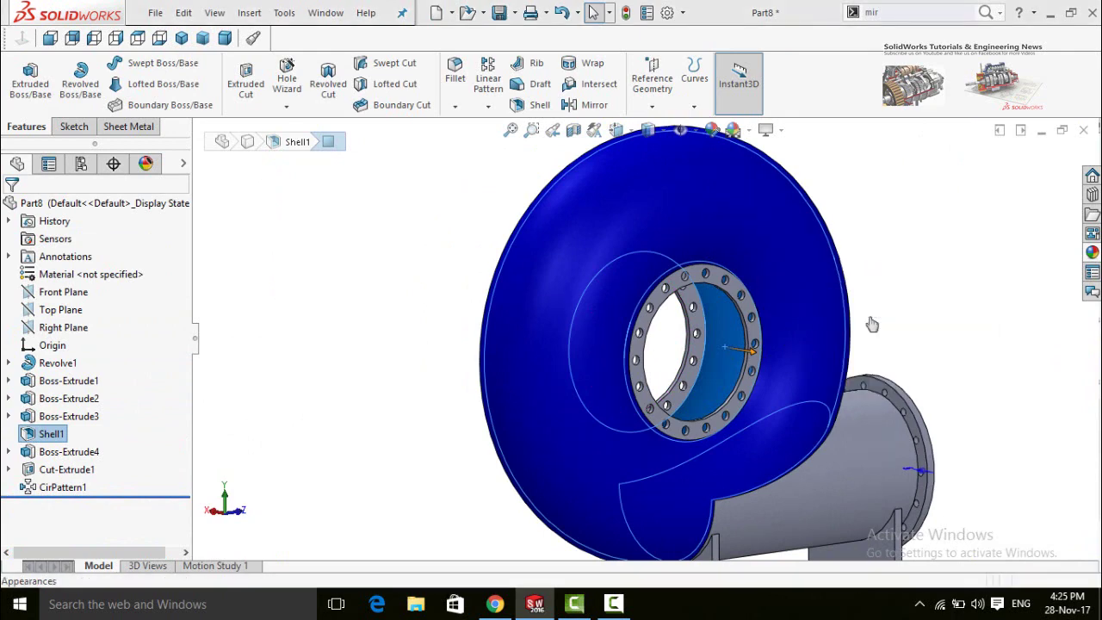
pyautogui.click(358, 462)
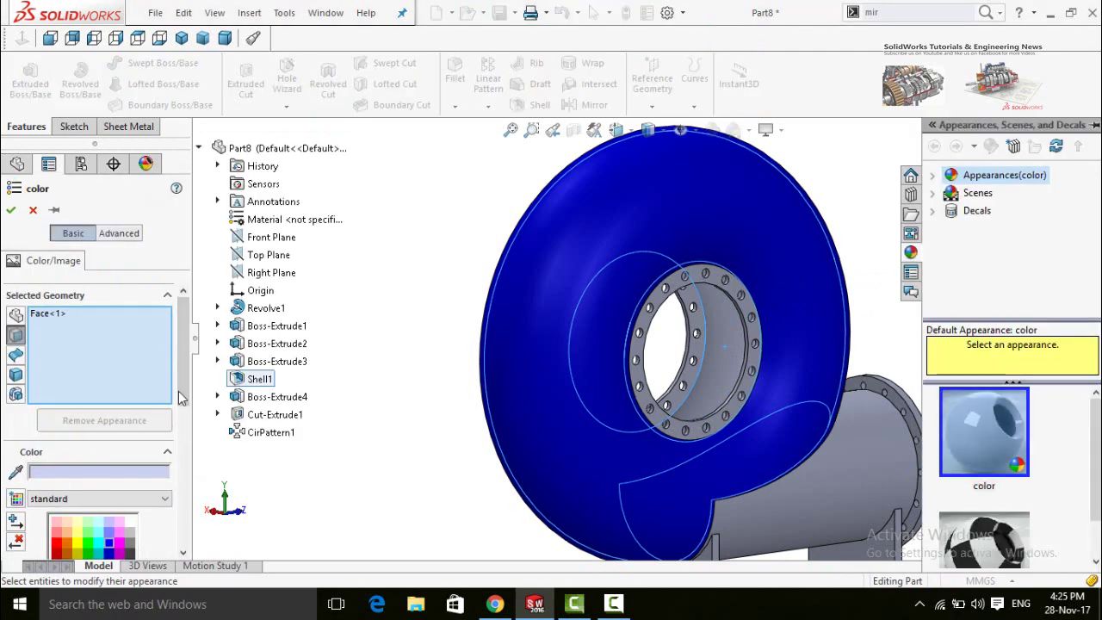
pyautogui.scroll(-3, 116, 473)
pyautogui.click(133, 392)
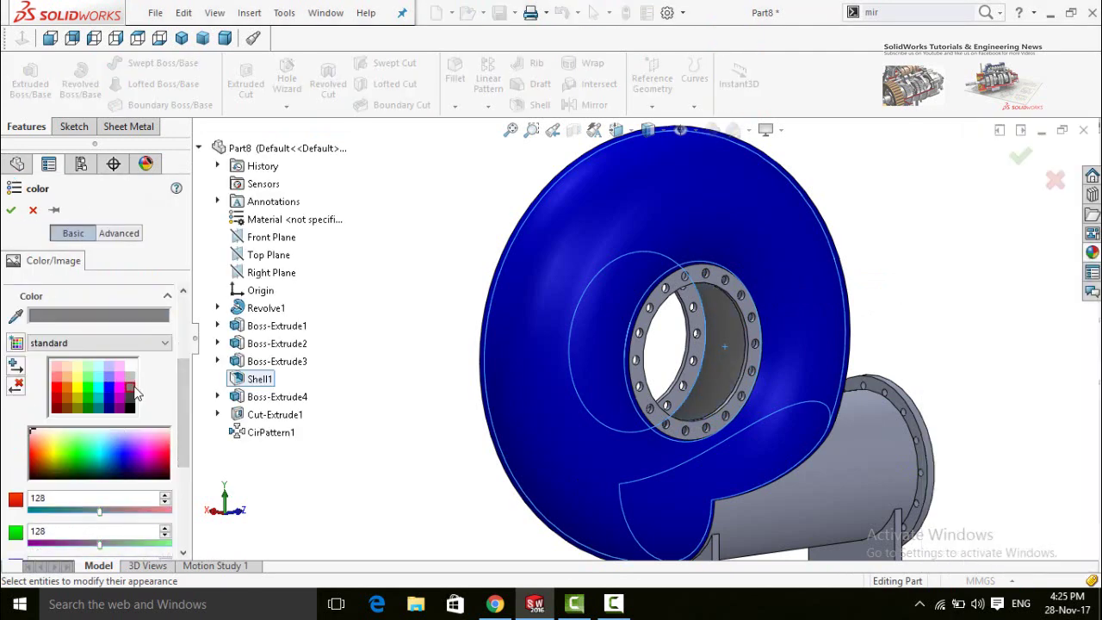
pyautogui.click(121, 388)
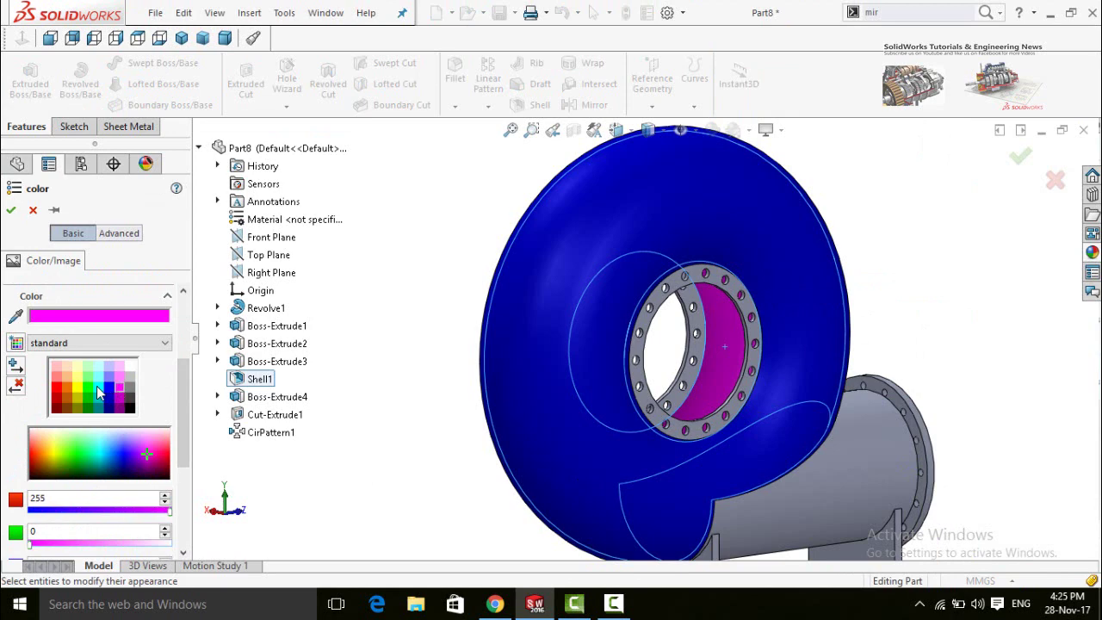
pyautogui.click(87, 387)
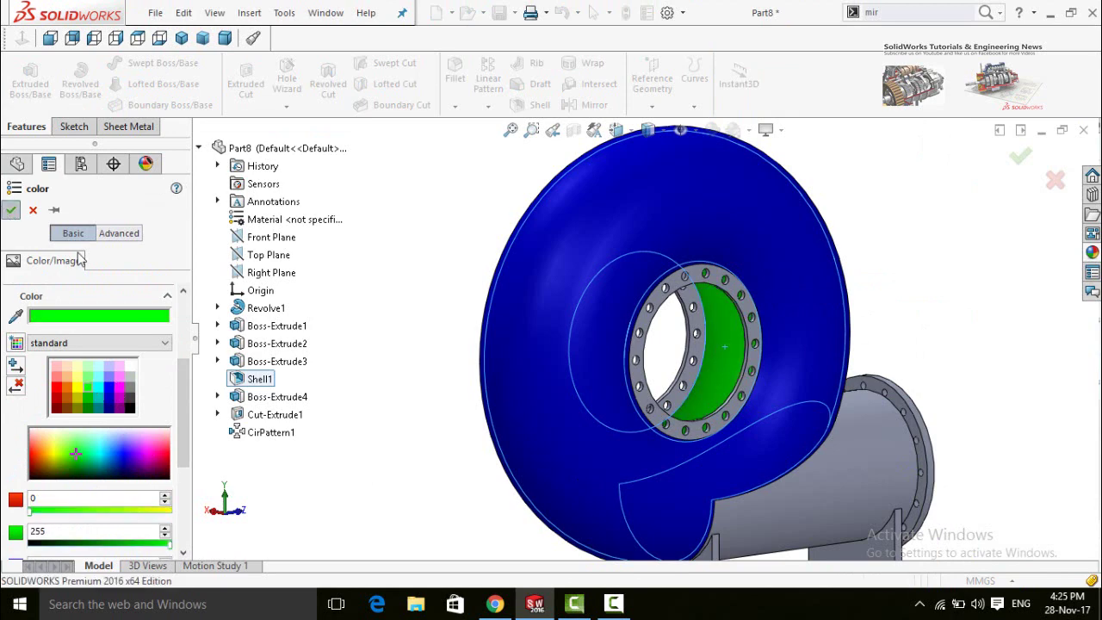
pyautogui.click(9, 211)
# Step: Color the outlet pipe's outer cylindrical face medium green (red 0, green 192) from the standard swatches
pyautogui.press('f')
pyautogui.moveTo(636, 520); pyautogui.dragTo(729, 418, button='middle')
pyautogui.click(728, 418)
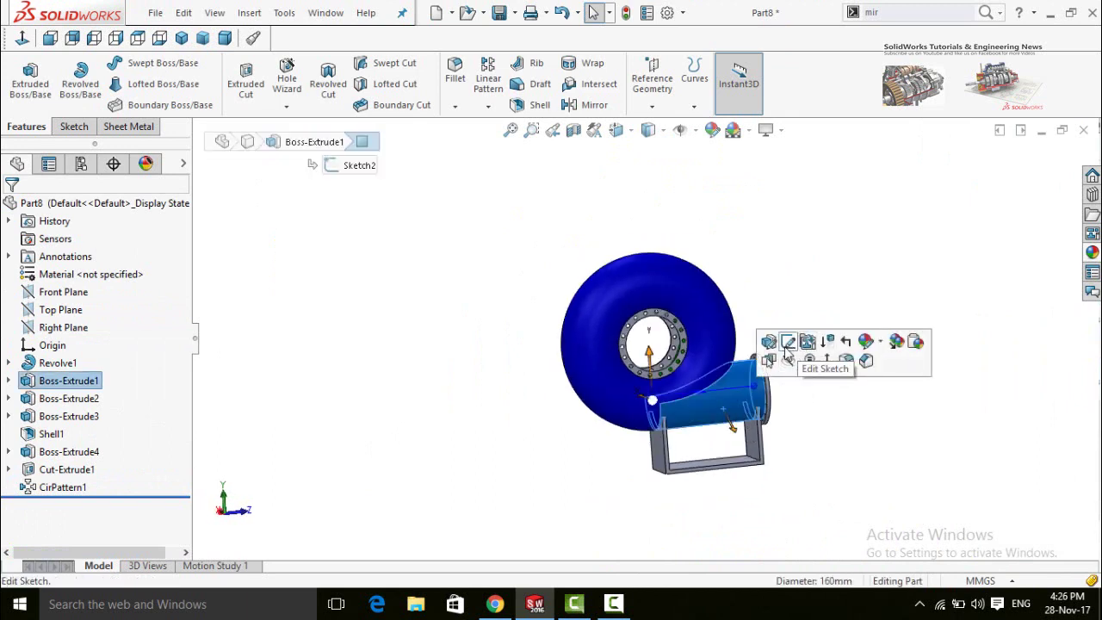
pyautogui.click(866, 342)
pyautogui.click(879, 381)
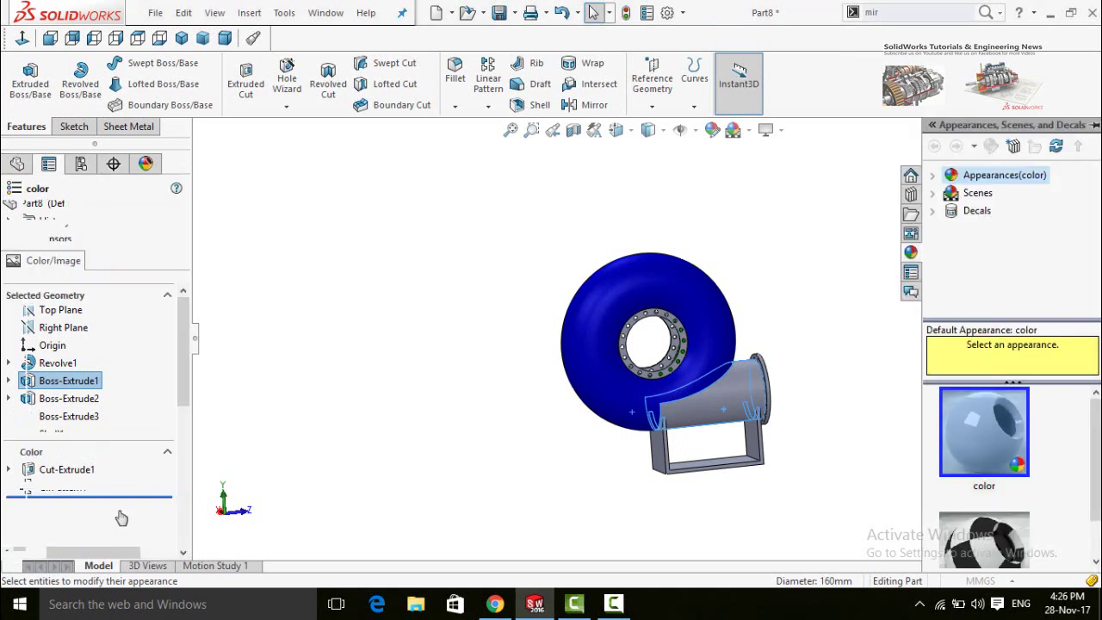
pyautogui.scroll(-5, 181, 385)
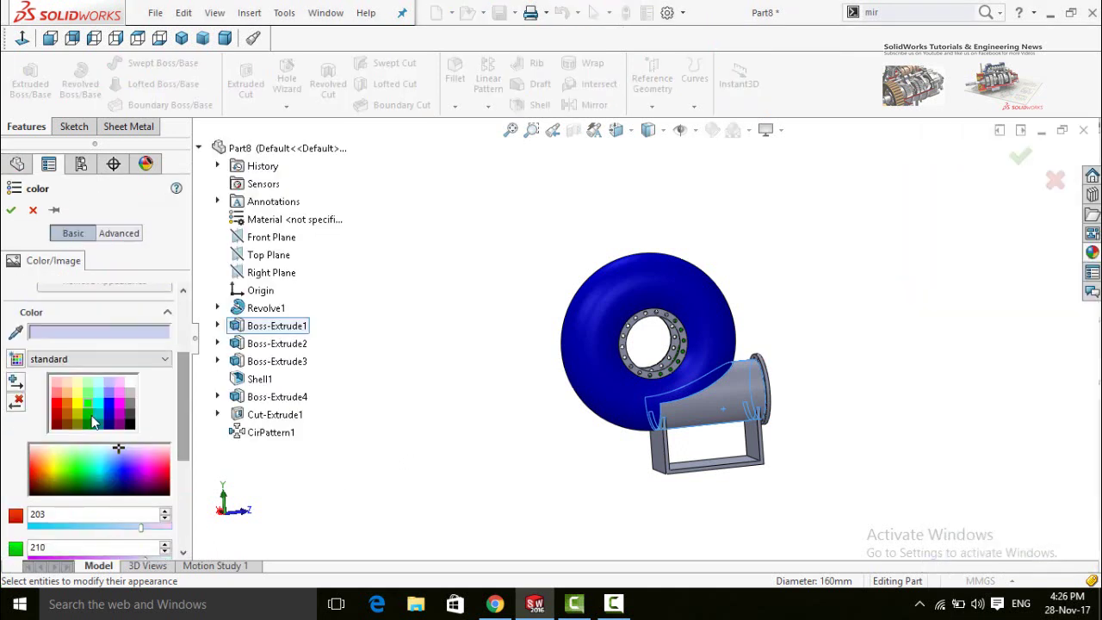
pyautogui.click(88, 420)
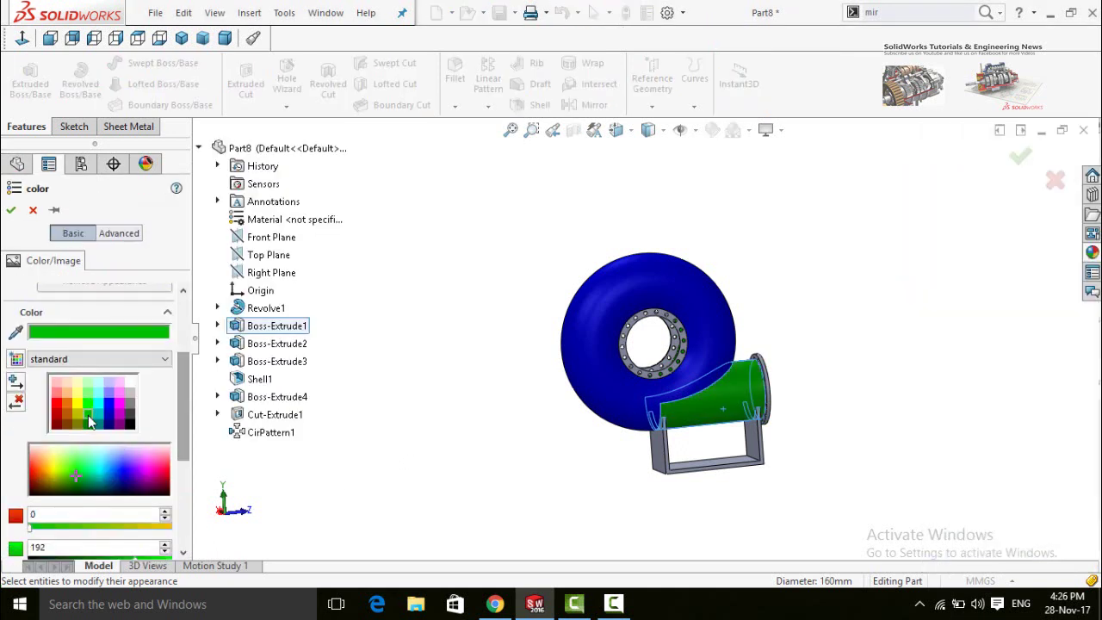
pyautogui.click(10, 211)
# Step: Recolor the outlet pipe's outer face cyan (red 0, green 255) from the standard swatches
pyautogui.moveTo(696, 530); pyautogui.dragTo(564, 512, button='middle')
pyautogui.moveTo(557, 395); pyautogui.dragTo(713, 422, button='middle')
pyautogui.click(713, 421)
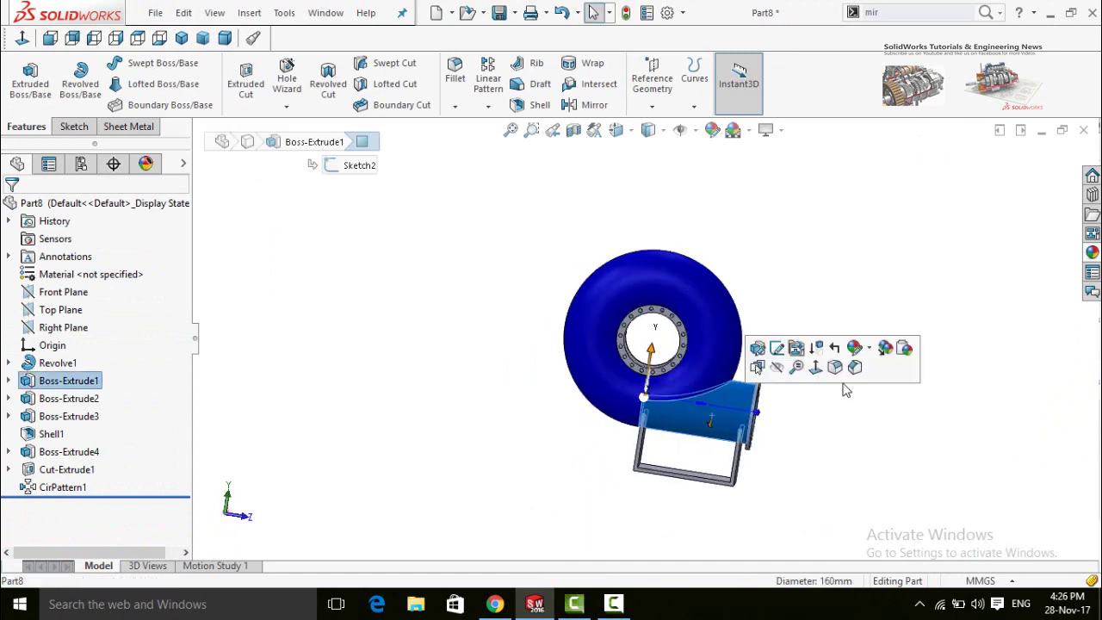
pyautogui.click(861, 362)
pyautogui.click(864, 389)
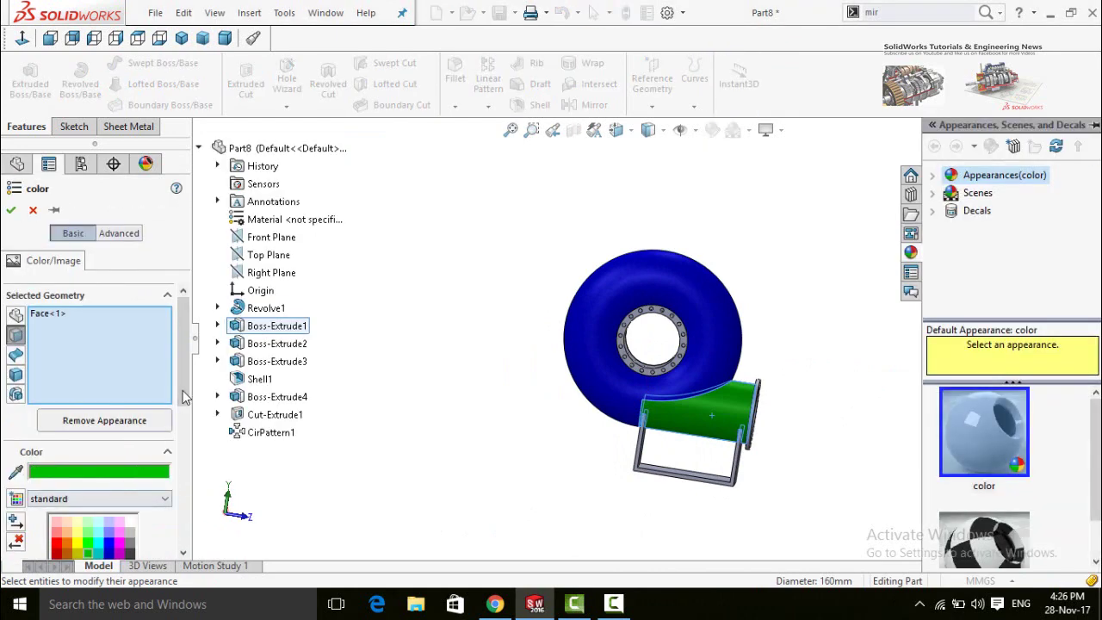
pyautogui.scroll(-3, 183, 396)
pyautogui.click(103, 420)
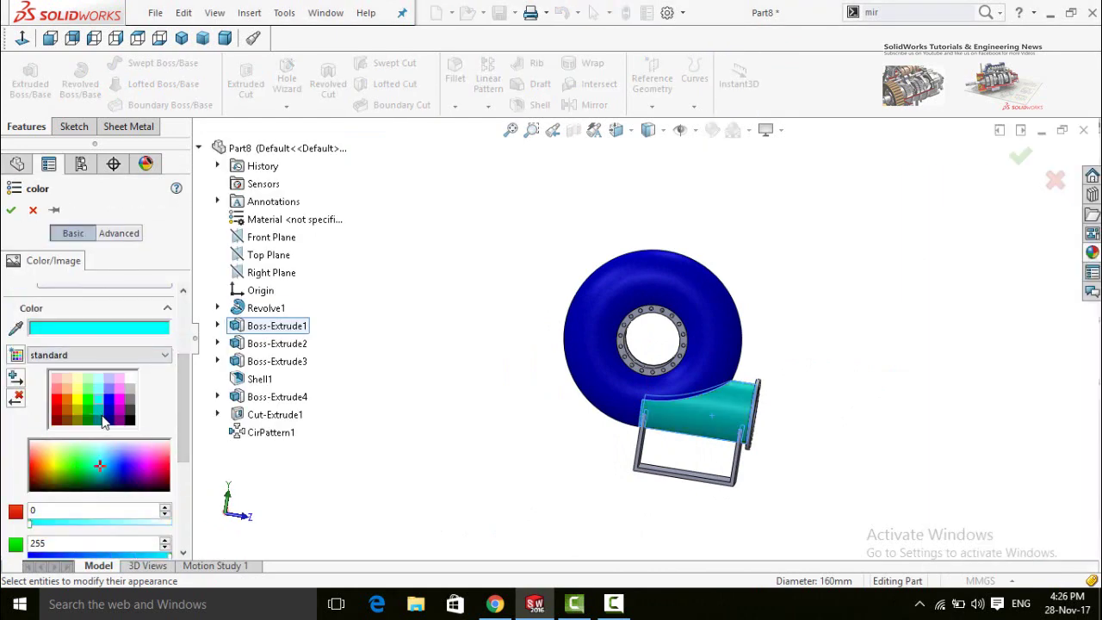
pyautogui.click(11, 210)
# Step: Examine the colored casing from several angles, including a close view of the outlet pipe, flanges and base
pyautogui.moveTo(517, 470); pyautogui.dragTo(539, 444, button='middle')
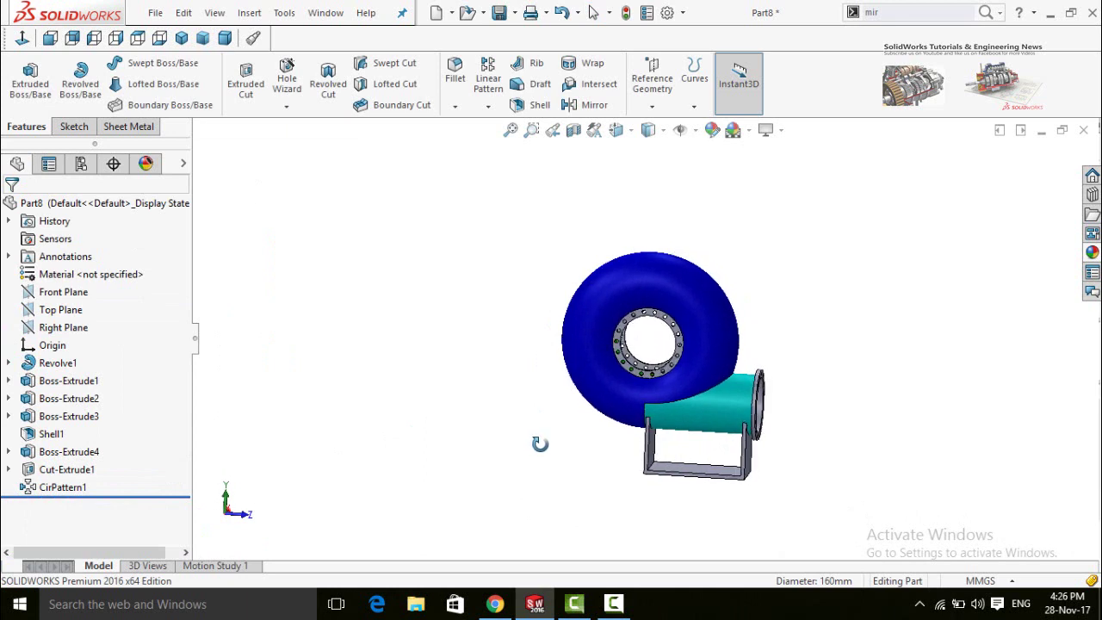
pyautogui.moveTo(539, 443); pyautogui.dragTo(541, 444, button='middle')
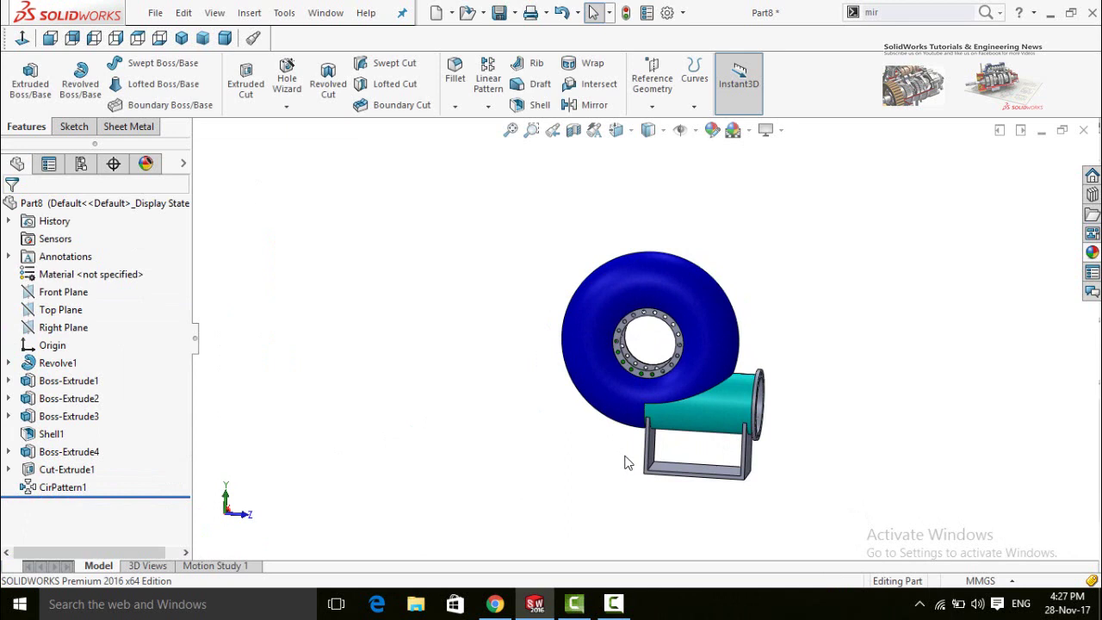
pyautogui.moveTo(626, 463); pyautogui.dragTo(506, 513, button='middle')
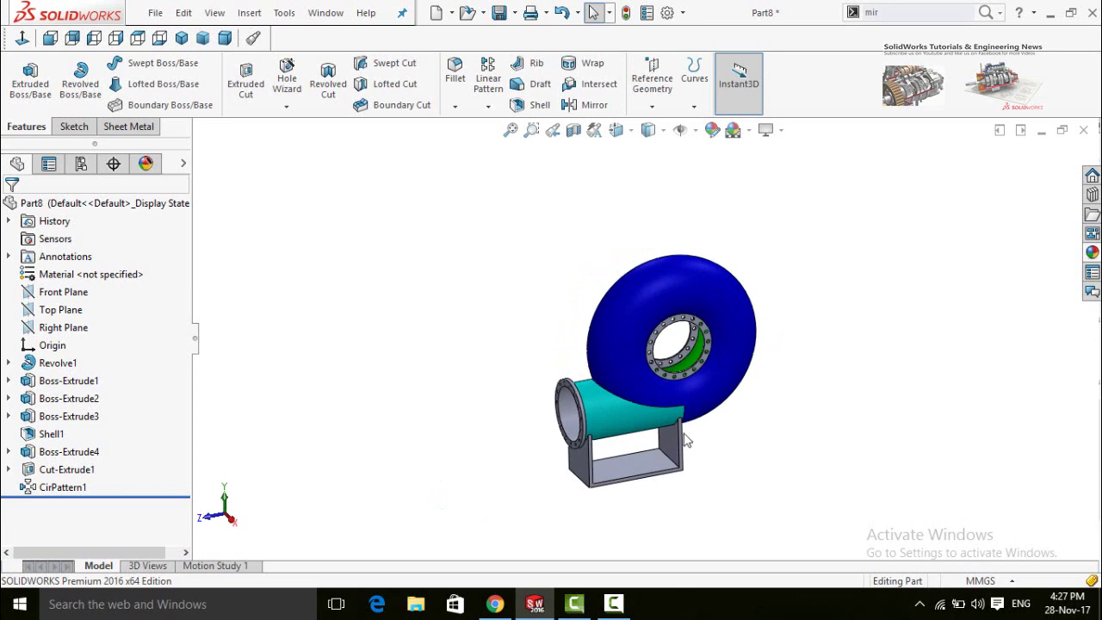
pyautogui.moveTo(733, 435); pyautogui.dragTo(737, 417, button='middle')
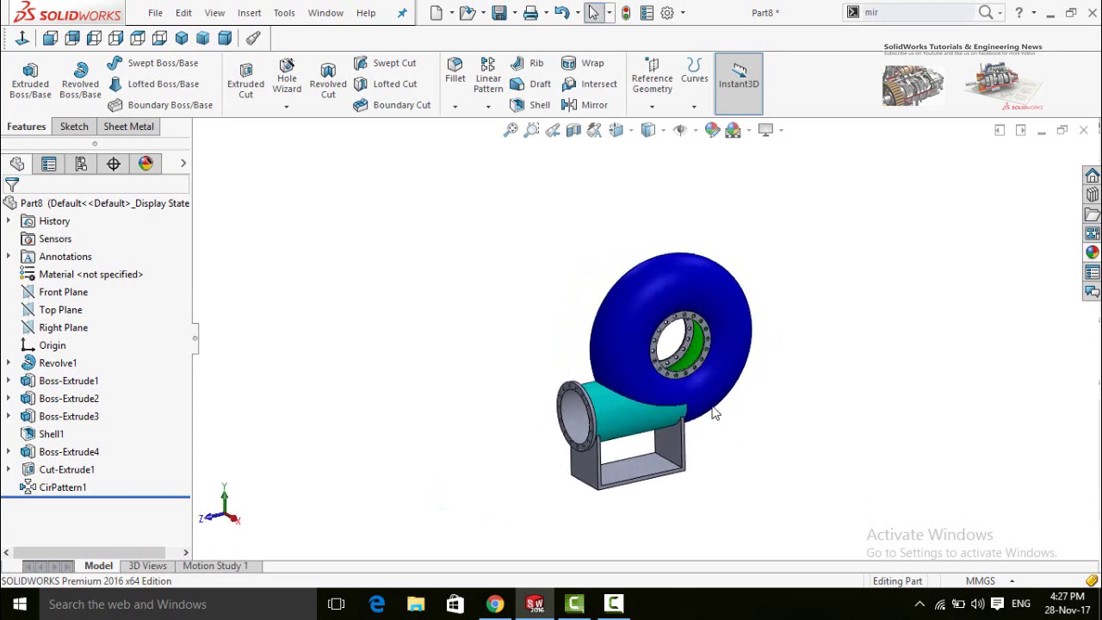
pyautogui.scroll(-3, 696, 359)
pyautogui.scroll(-2, 642, 362)
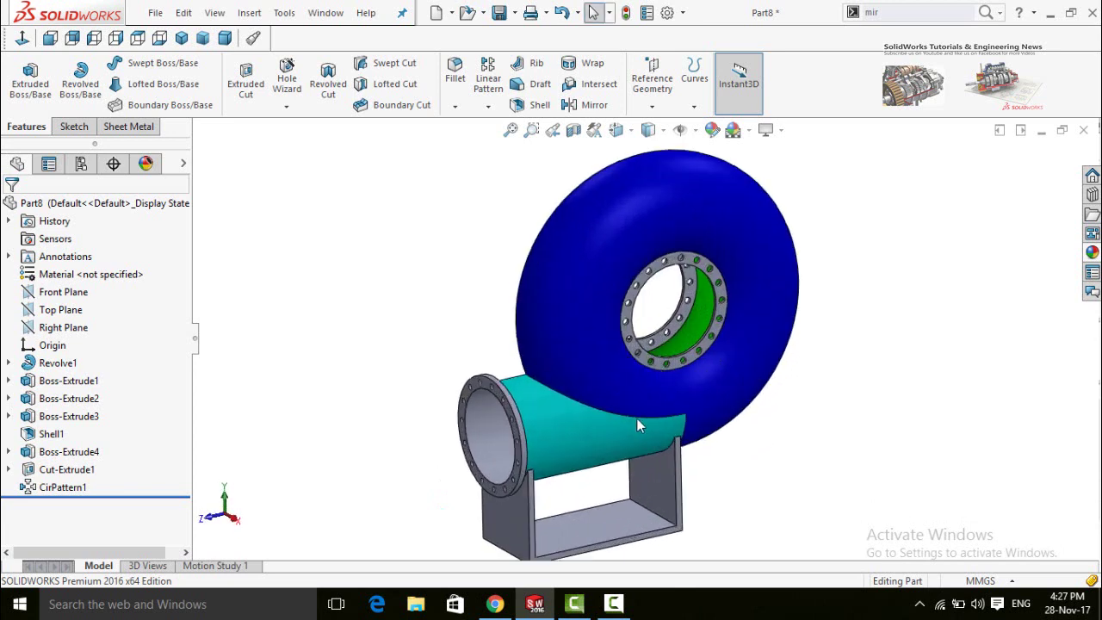
pyautogui.keyDown('ctrl'); pyautogui.moveTo(607, 470); pyautogui.dragTo(619, 462, button='middle'); pyautogui.keyUp('ctrl')
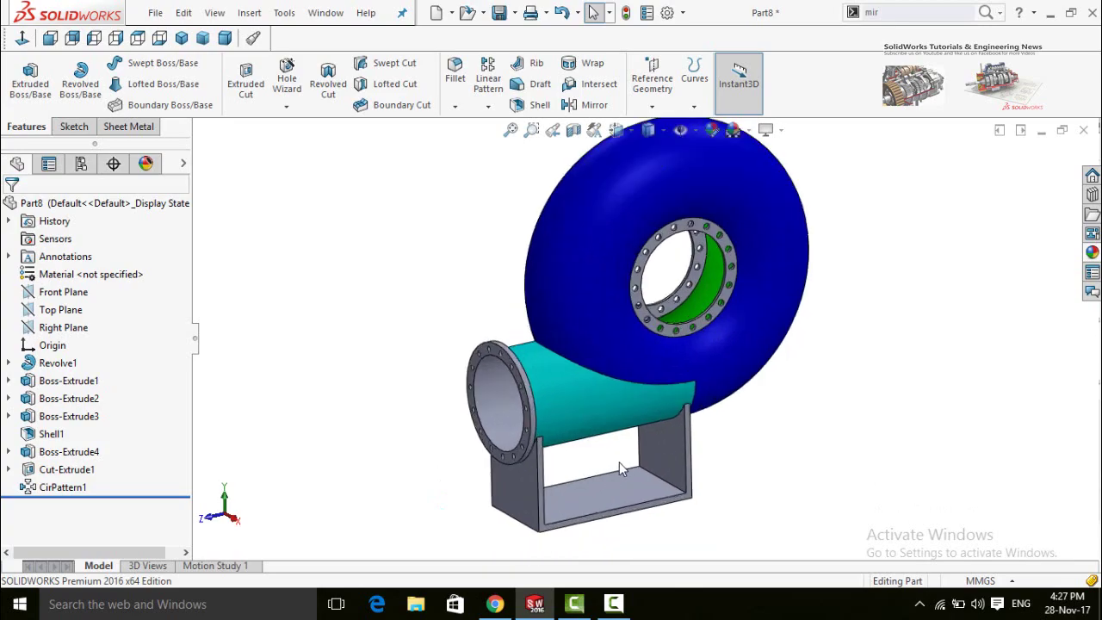